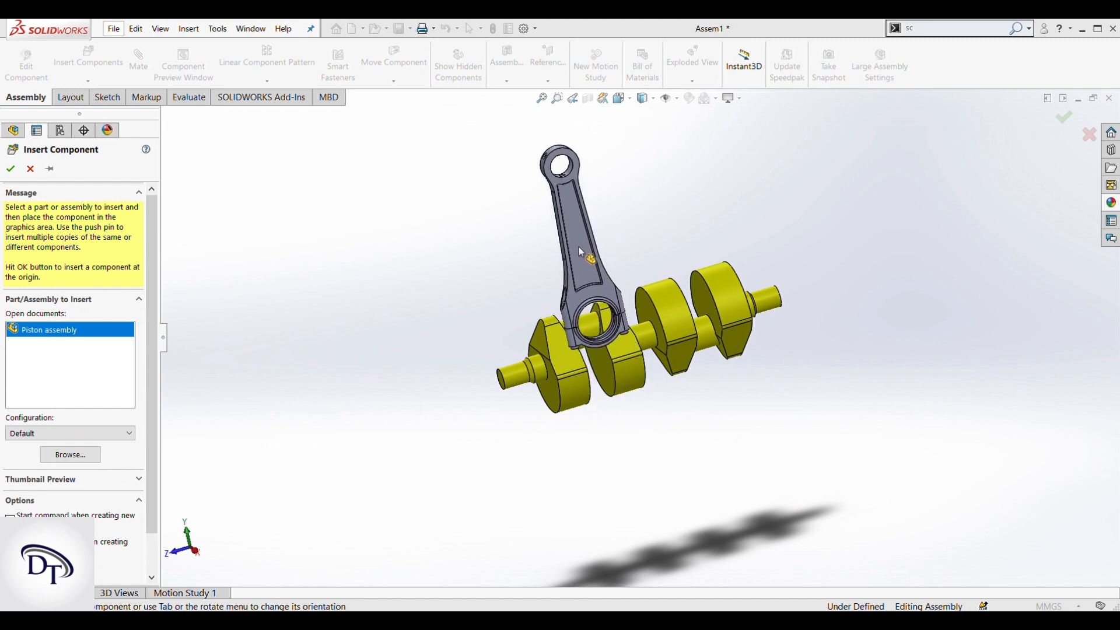
Step: Place the Piston assembly at the crankshaft's first crankpin and move it clear of the crank webs
left_click(580, 249)
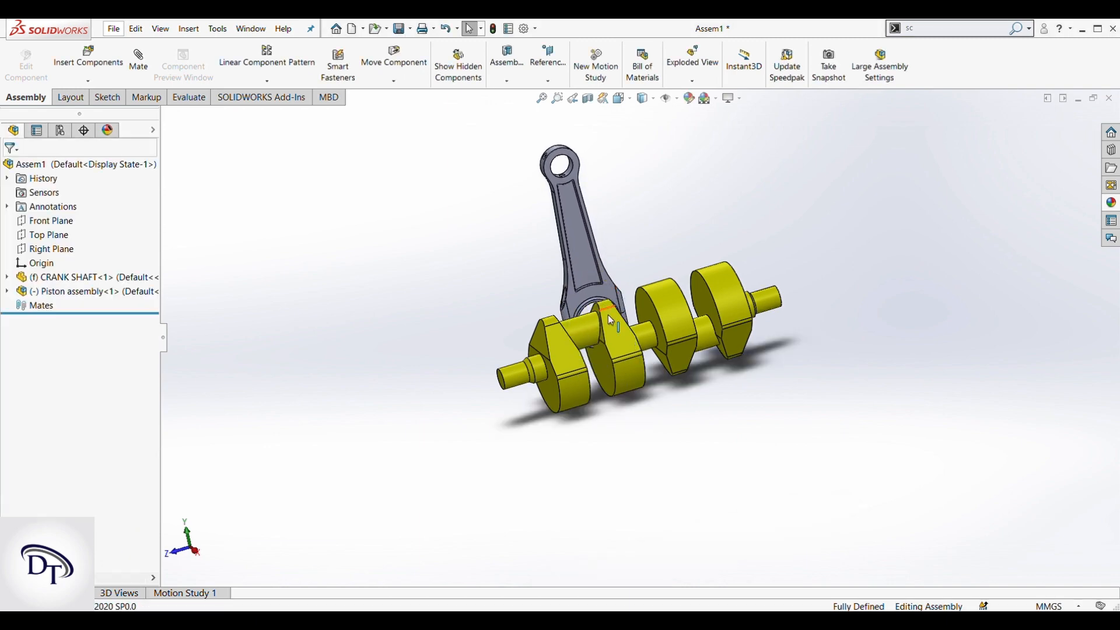
middle_click_drag(608, 314, 595, 309)
scroll(595, 308, "down", 6)
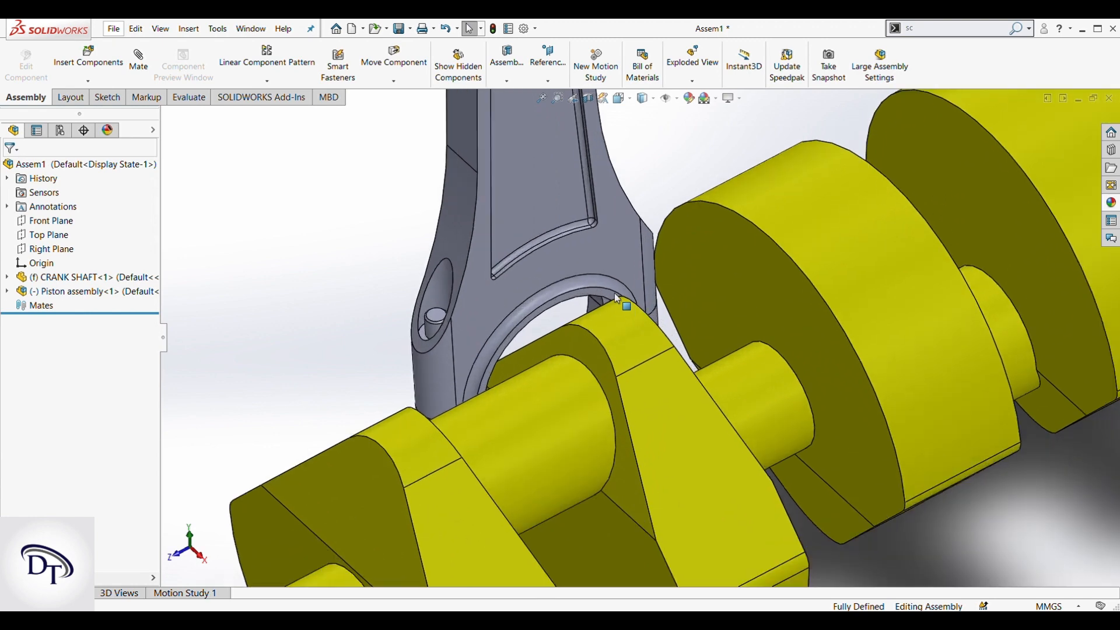
left_click_drag(477, 220, 307, 152)
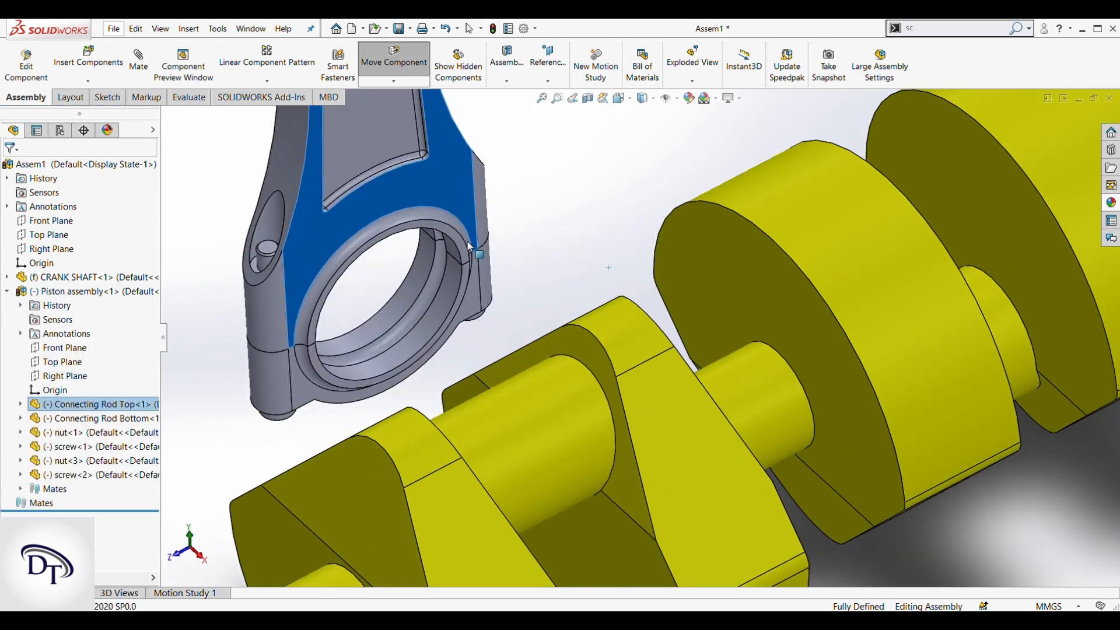
left_click(495, 302)
Step: Add a Concentric mate between the connecting rod's big-end bore and the crankpin between the first and second crank webs
left_click(429, 317)
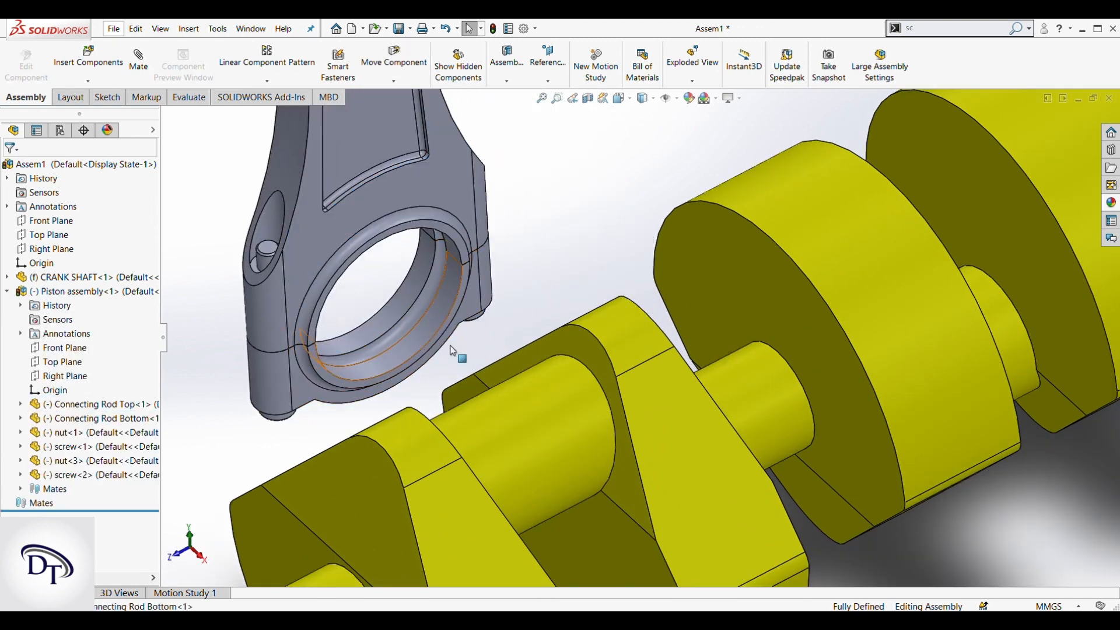
left_click(526, 448, "ctrl")
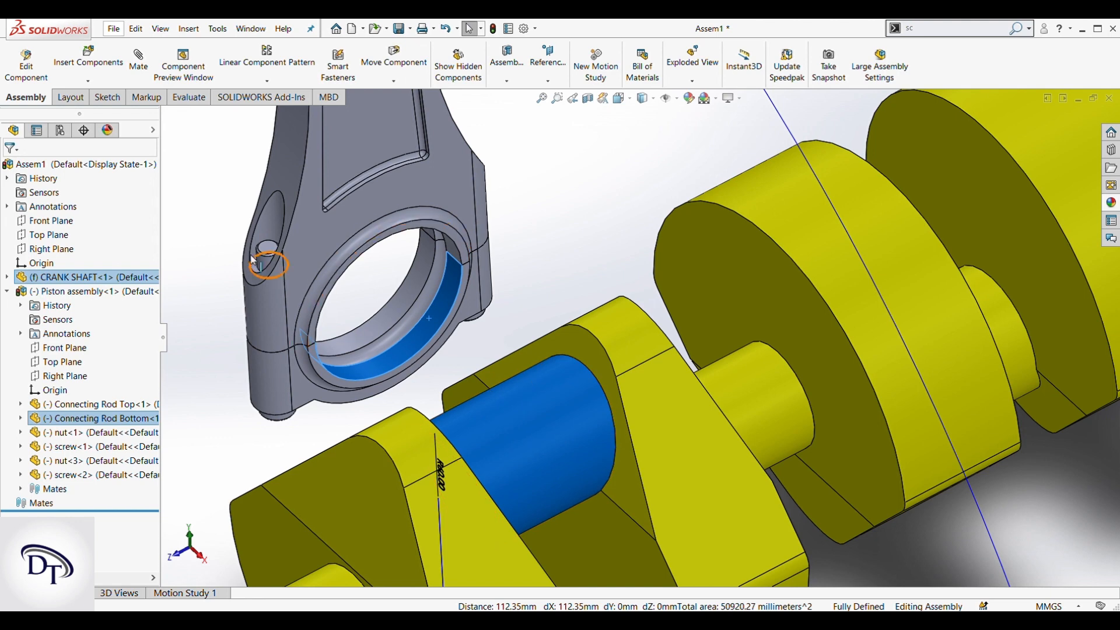
left_click(167, 127)
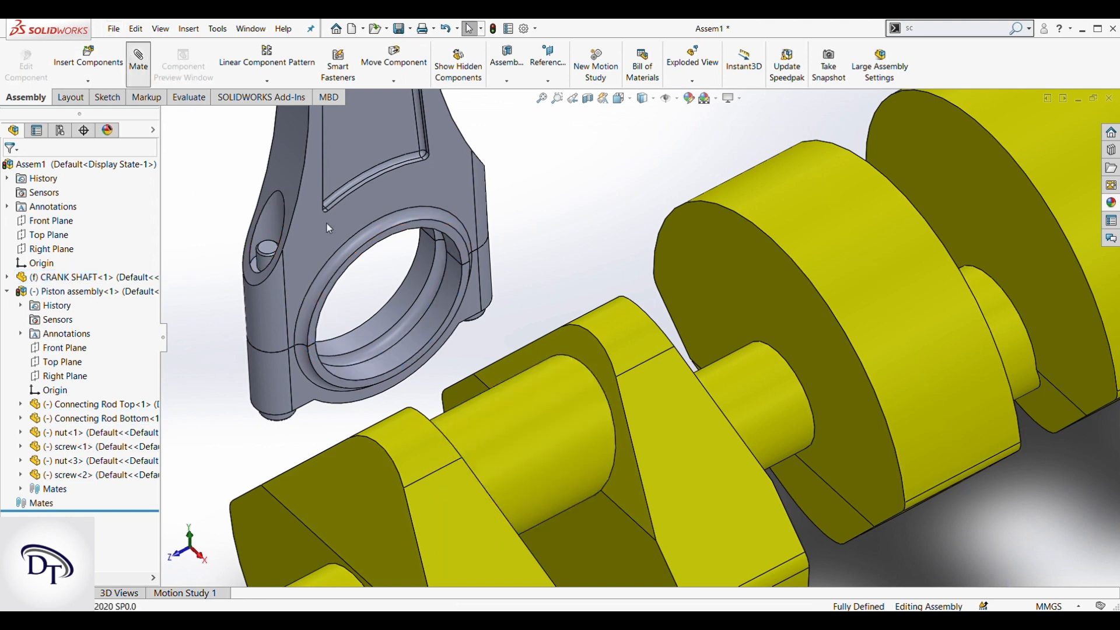
scroll(446, 281, "up", 2)
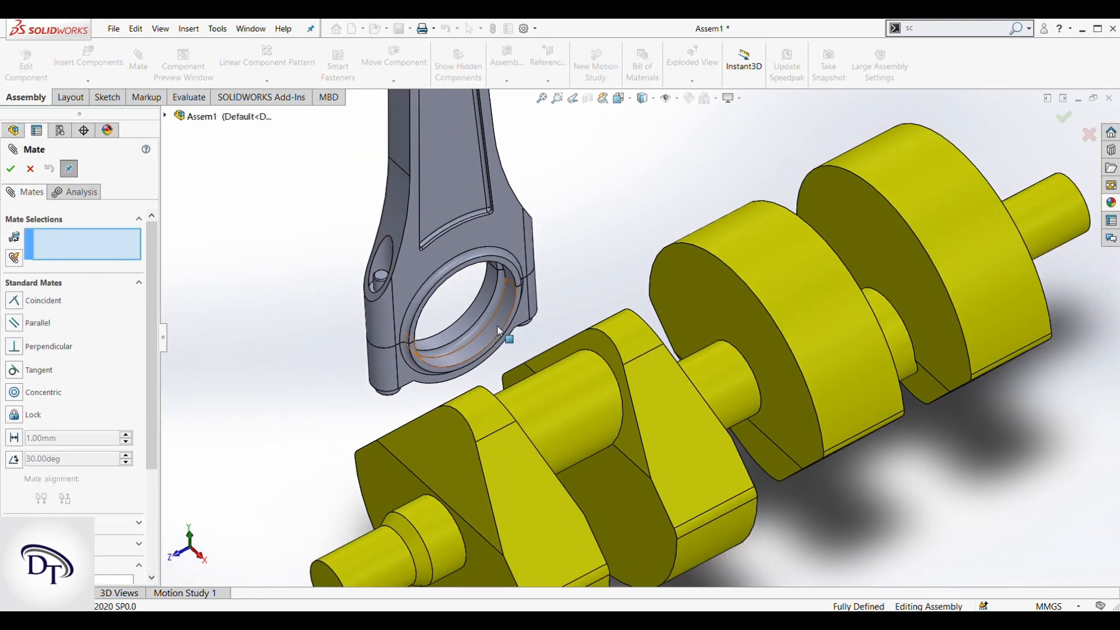
left_click(498, 328)
left_click(574, 421)
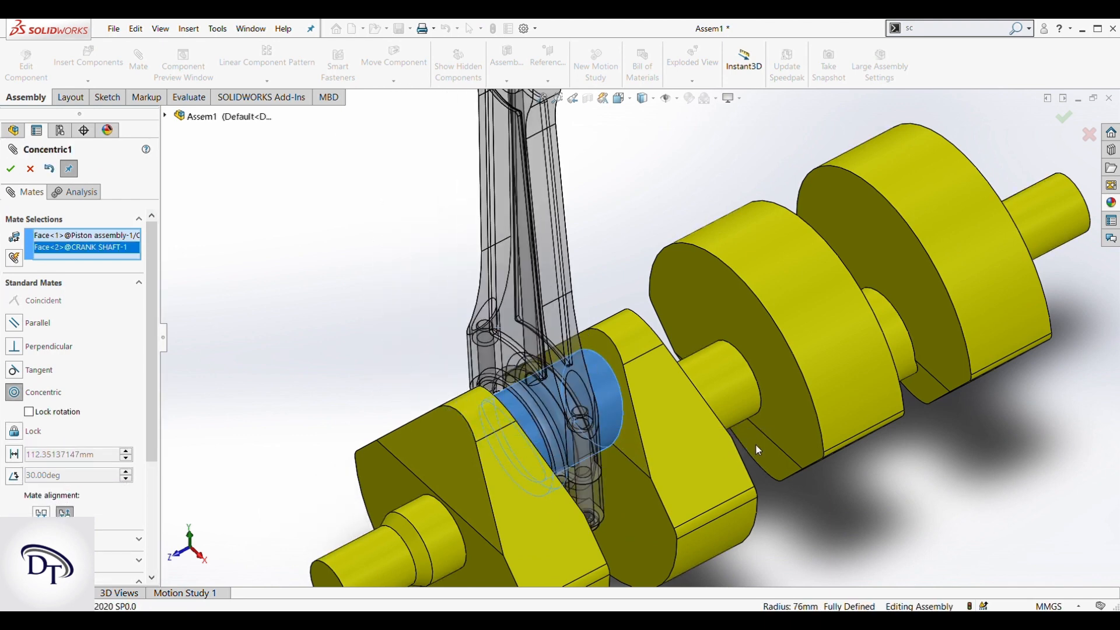
scroll(969, 502, "up", 4)
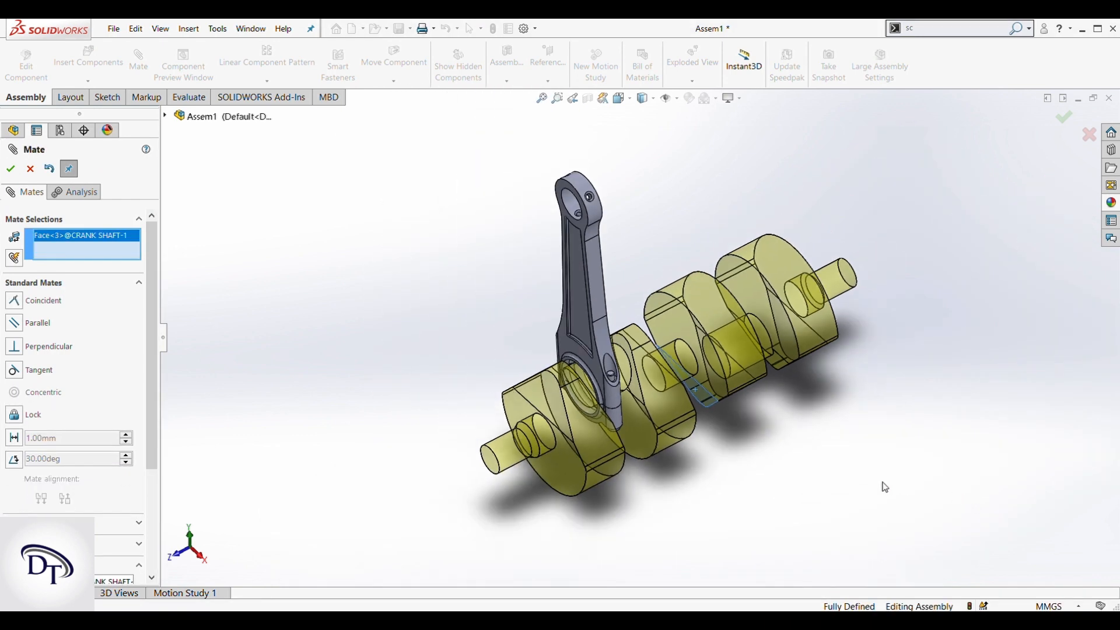
left_click(12, 170)
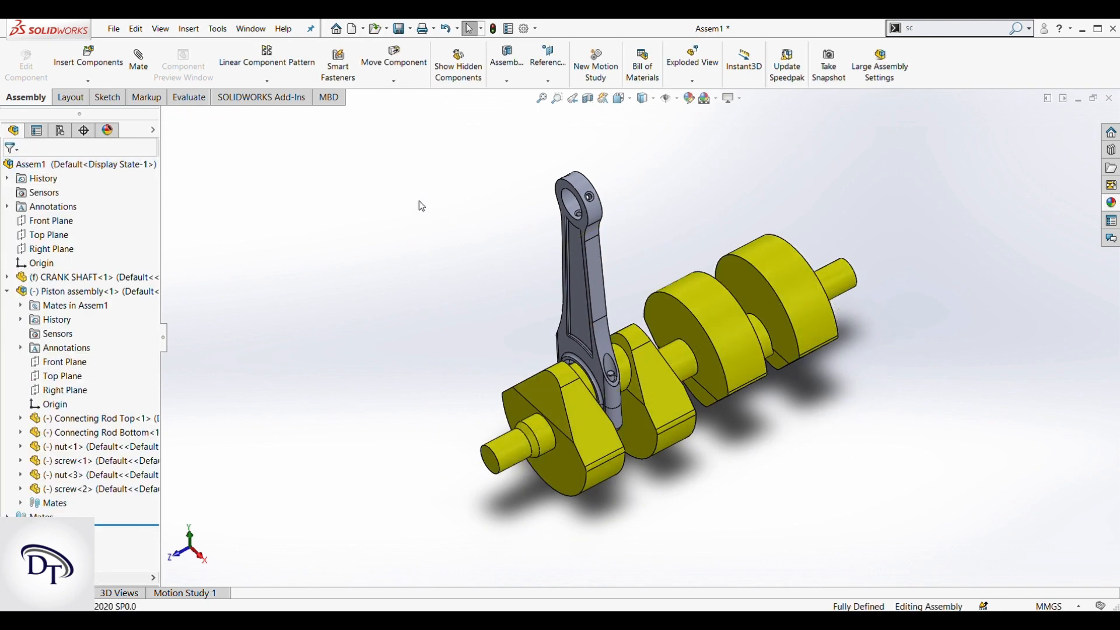
Step: Insert a second copy of the Piston assembly near the far end of the crankshaft
left_click(88, 59)
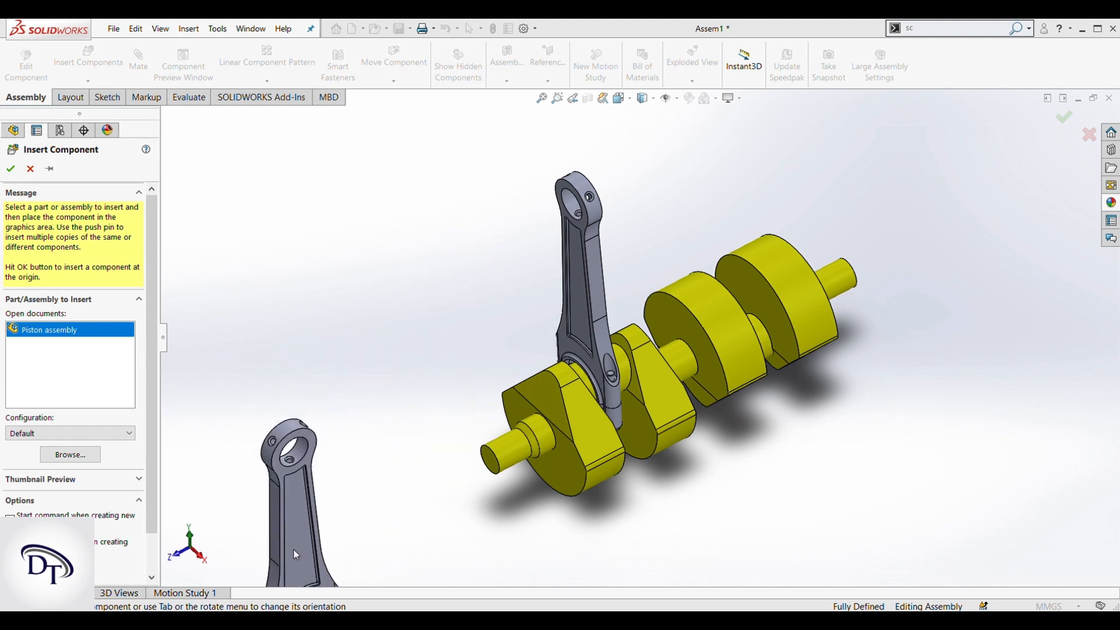
left_click(741, 177)
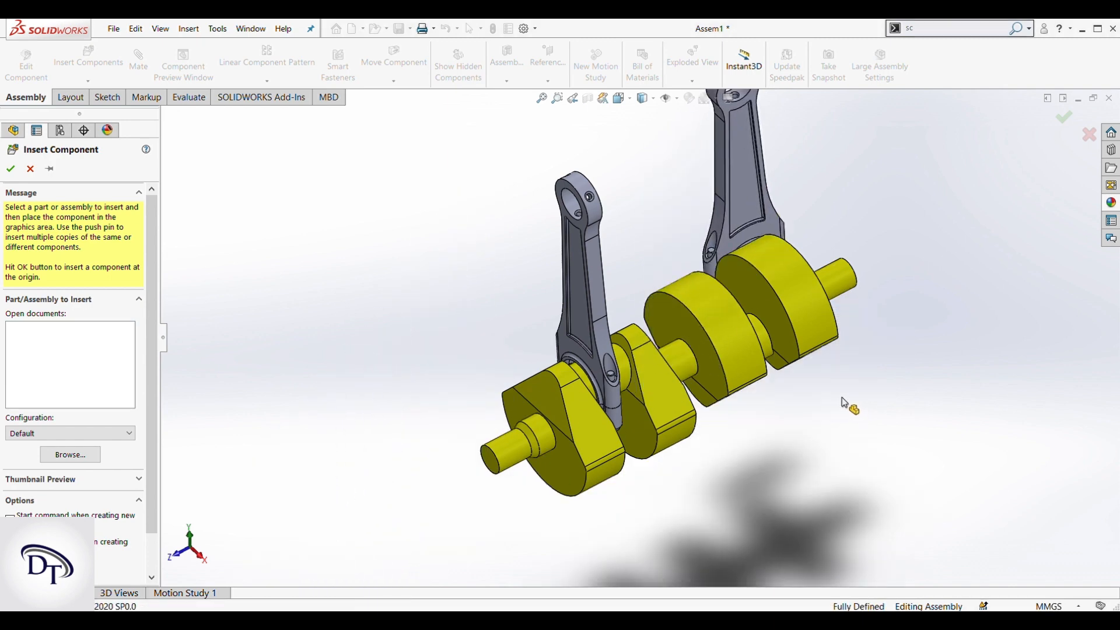
middle_click_drag(845, 400, 807, 355)
scroll(722, 247, "down", 10)
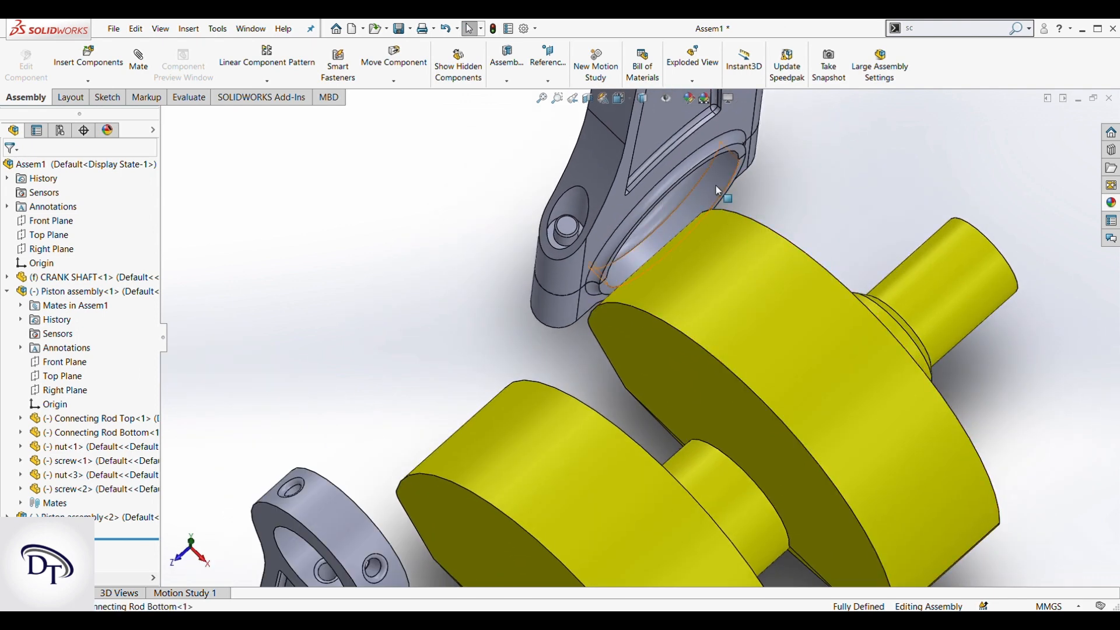
left_click(715, 184)
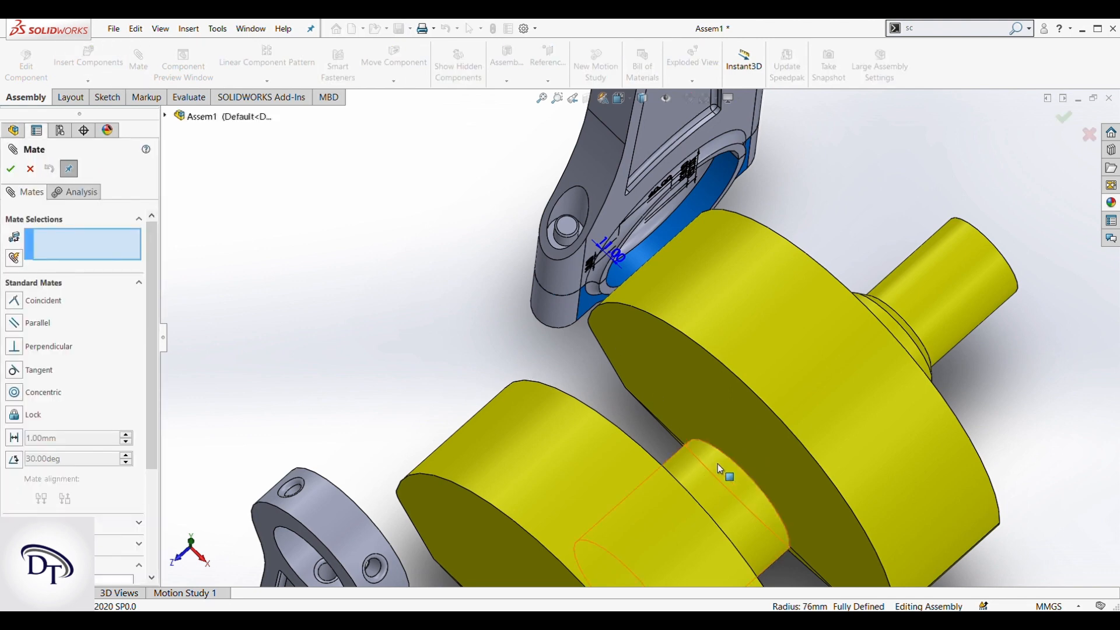
scroll(717, 463, "up", 3)
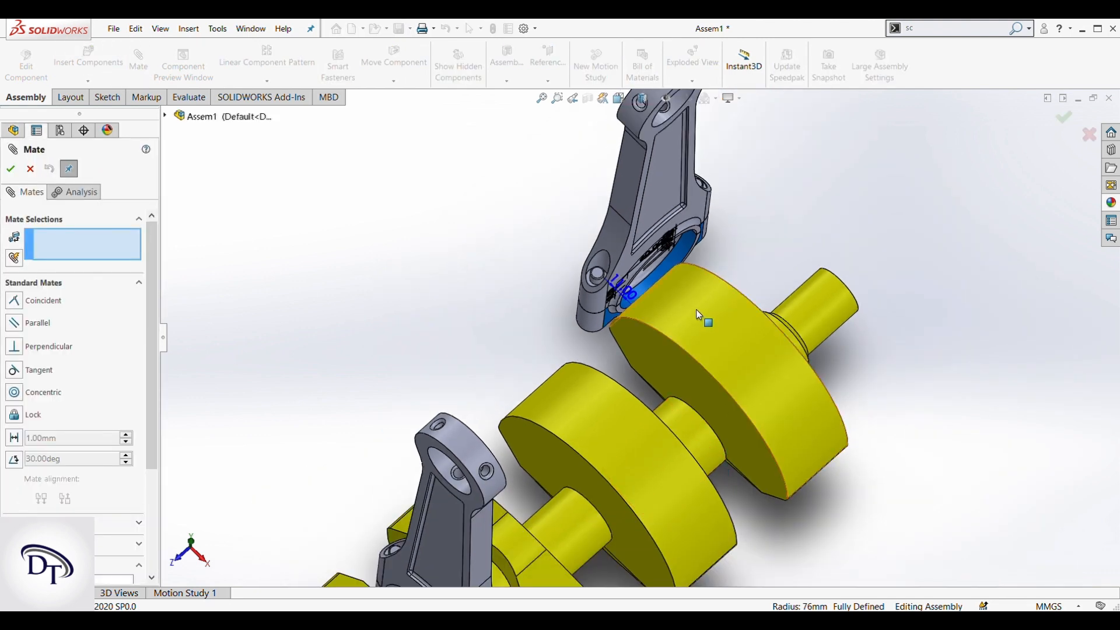
scroll(654, 268, "down", 4)
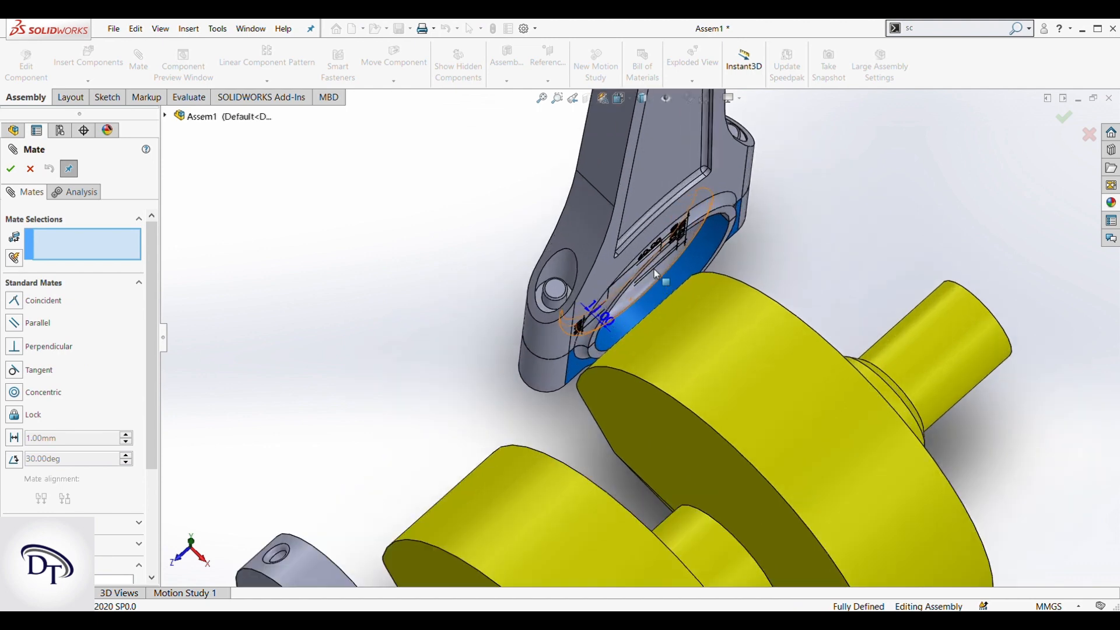
left_click(670, 293)
scroll(657, 409, "up", 3)
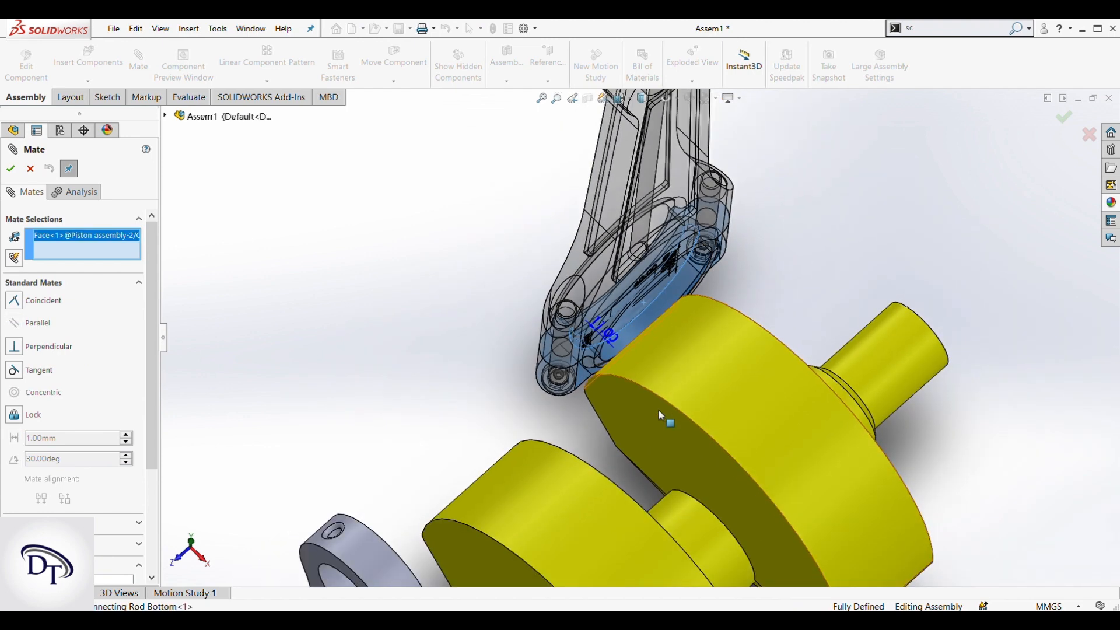
left_click(704, 506)
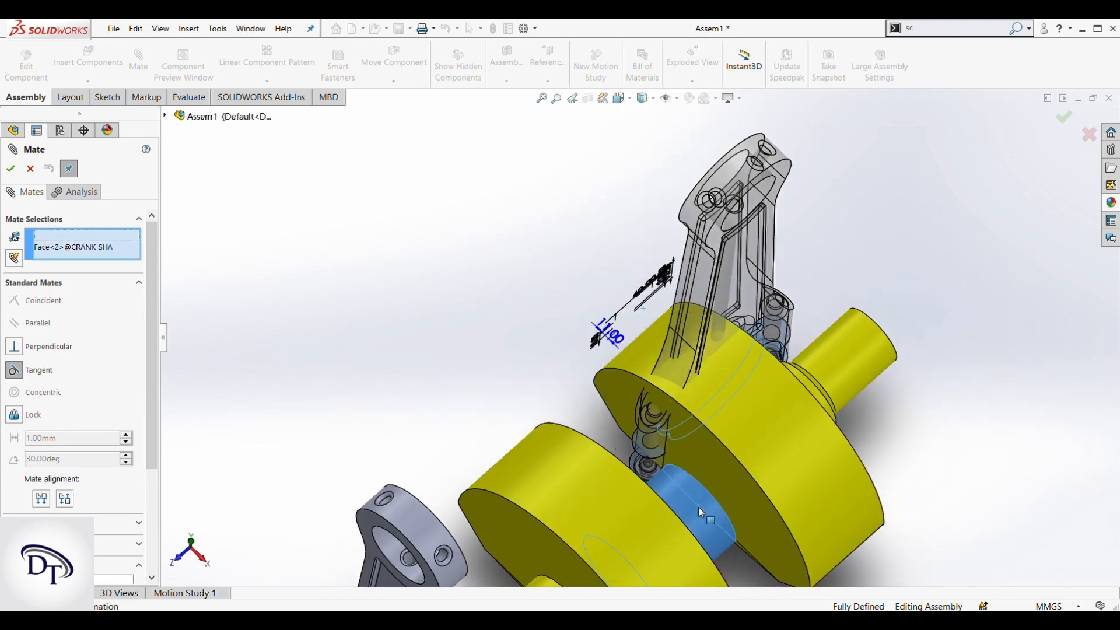
left_click(30, 169)
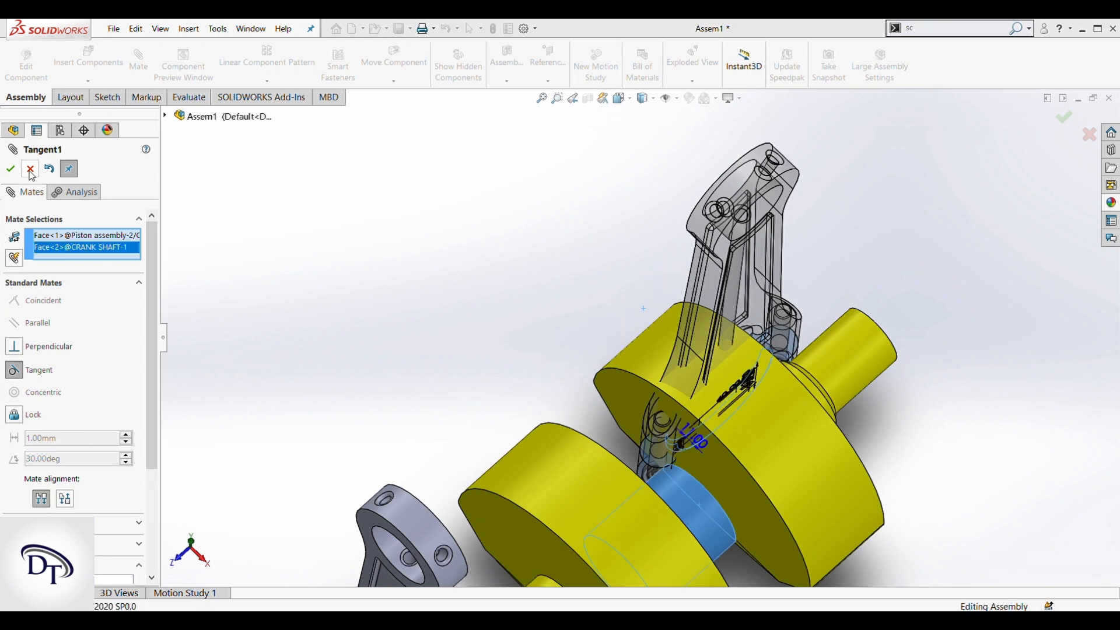
Step: Add a Concentric mate between the second connecting rod's big-end bore and the crankpin between the third and fourth crank webs
scroll(470, 260, "up", 3)
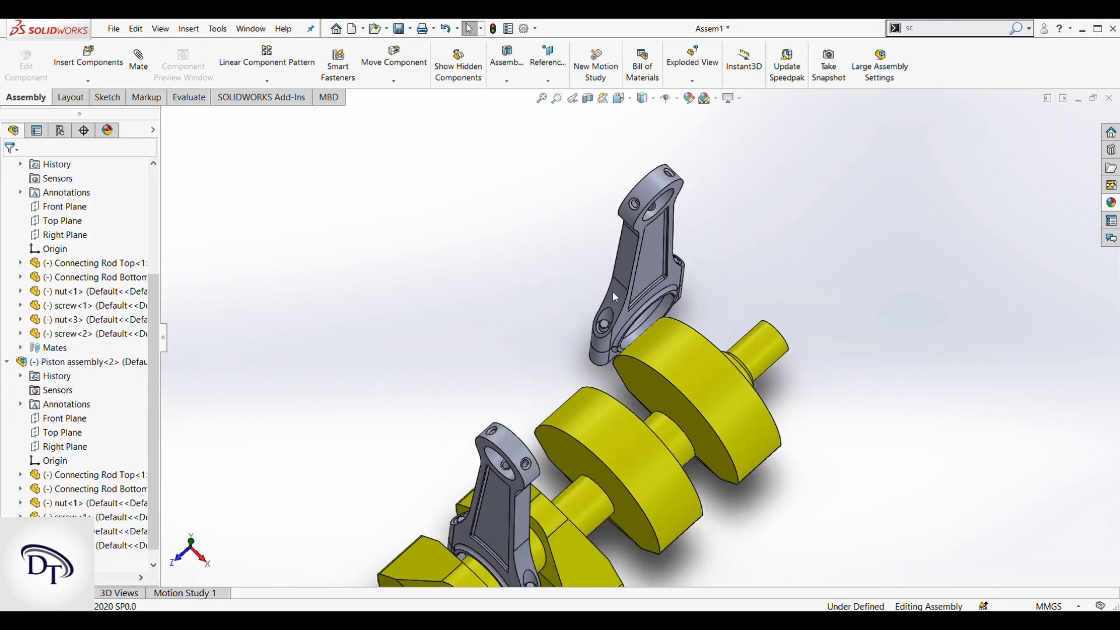
scroll(613, 292, "down", 1)
left_click(147, 69)
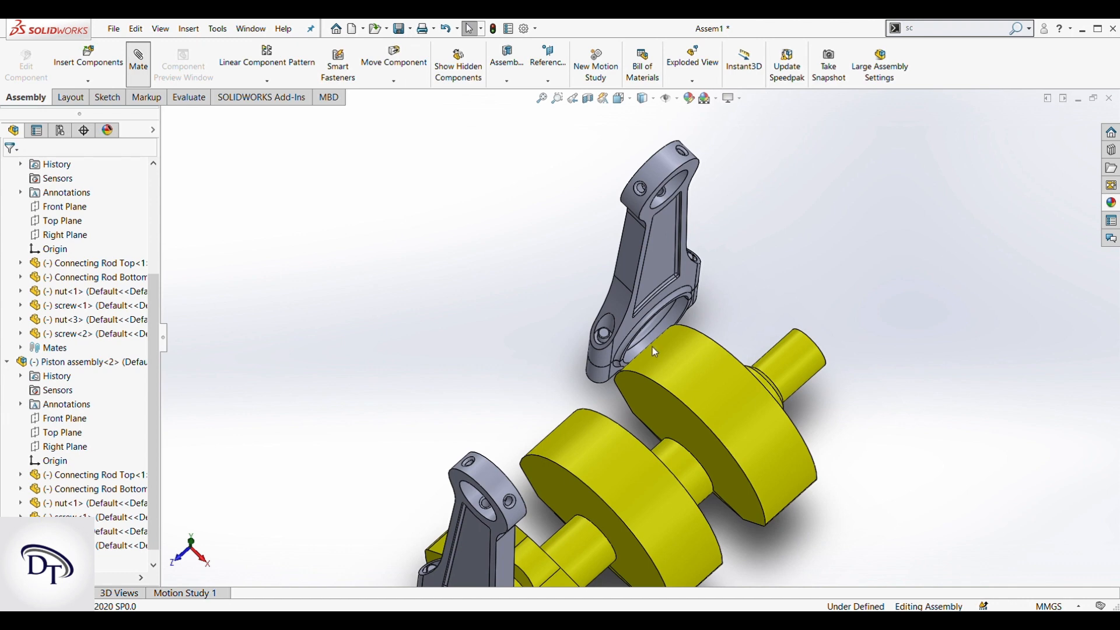
scroll(655, 343, "down", 6)
left_click(669, 320)
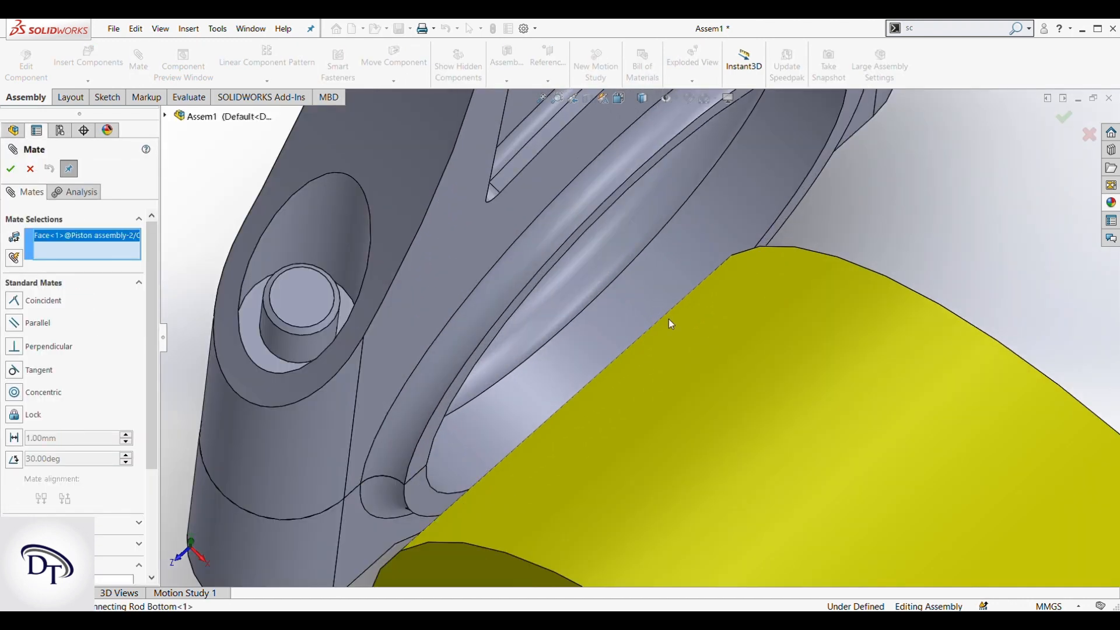
scroll(671, 324, "up", 8)
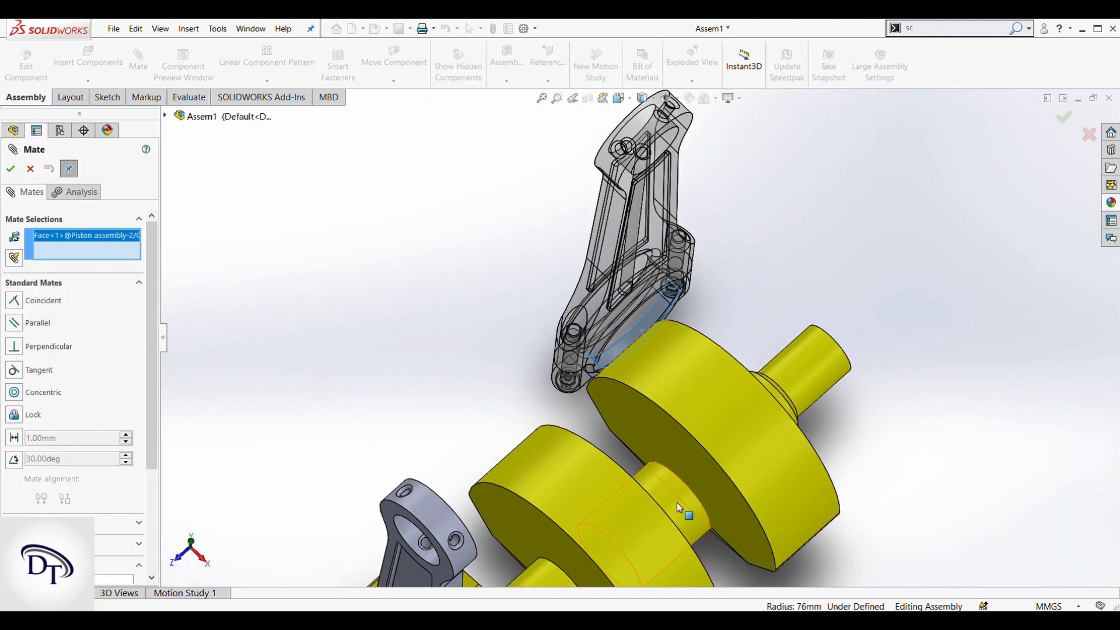
left_click(677, 504)
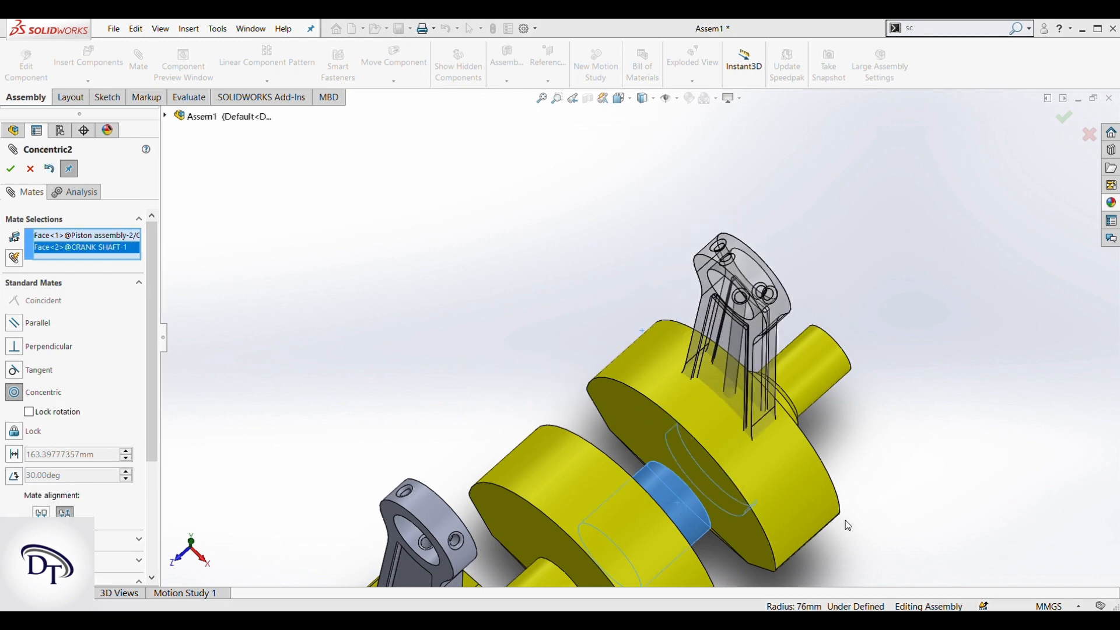
key("Return")
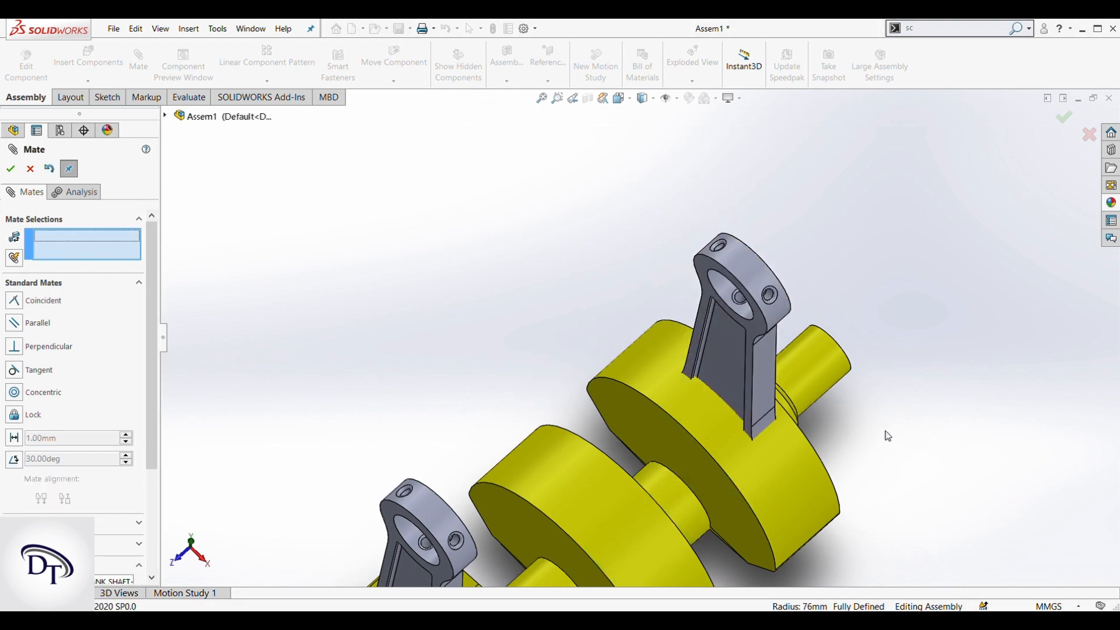
left_click(31, 168)
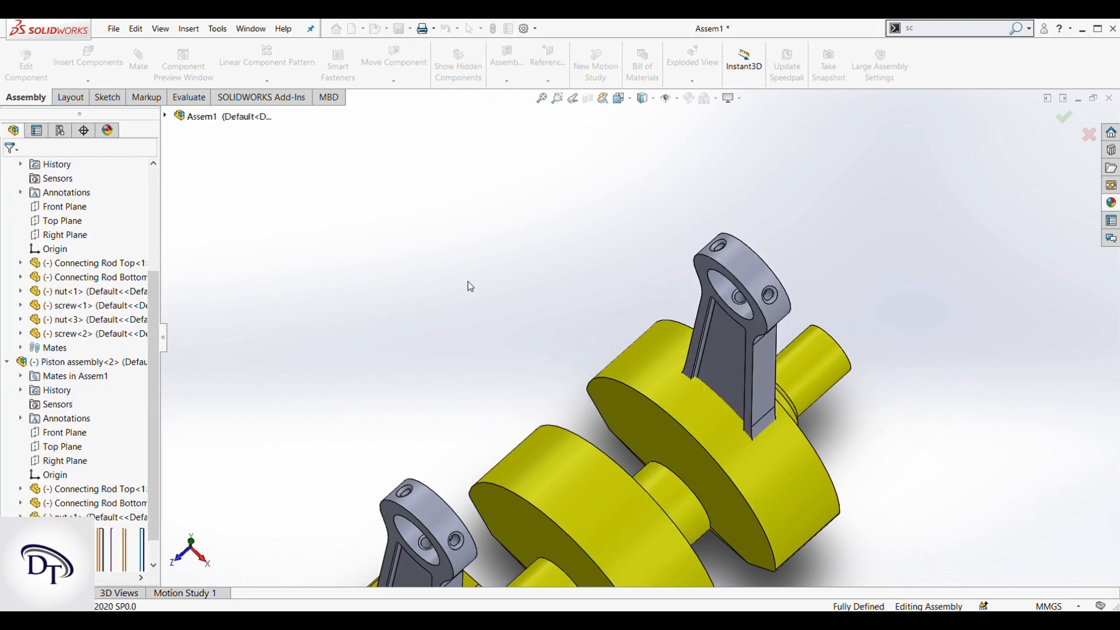
Step: Move the second connecting rod along its crankpin axis into the gap between the third and fourth crank webs
middle_click_drag(471, 286, 707, 368)
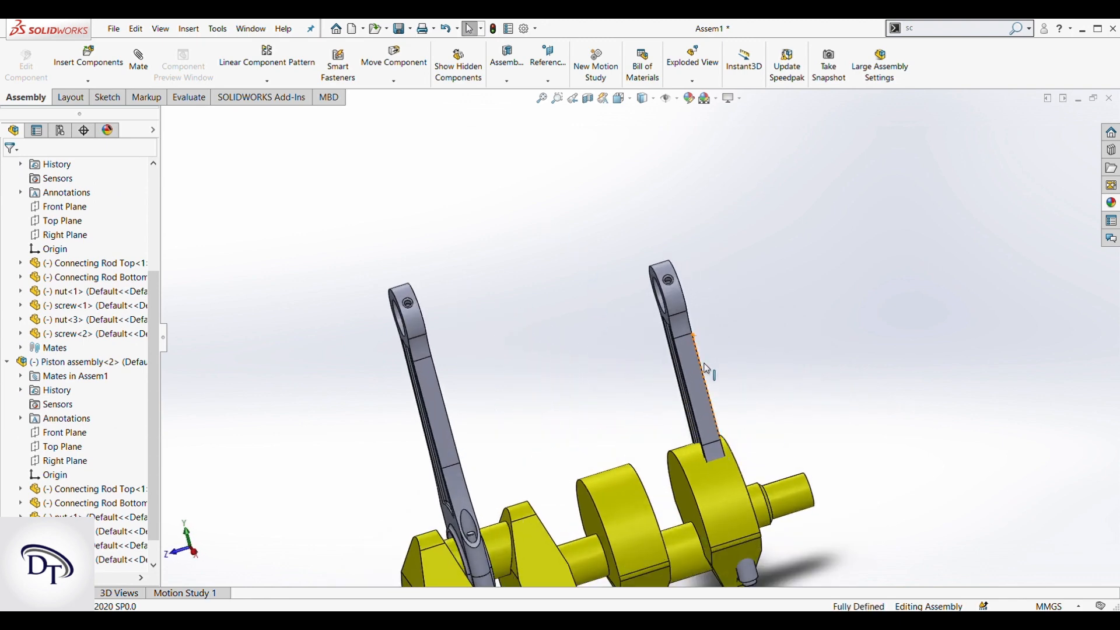
left_click_drag(702, 404, 592, 372)
left_click(519, 385)
scroll(516, 472, "up", 3)
scroll(537, 482, "down", 2)
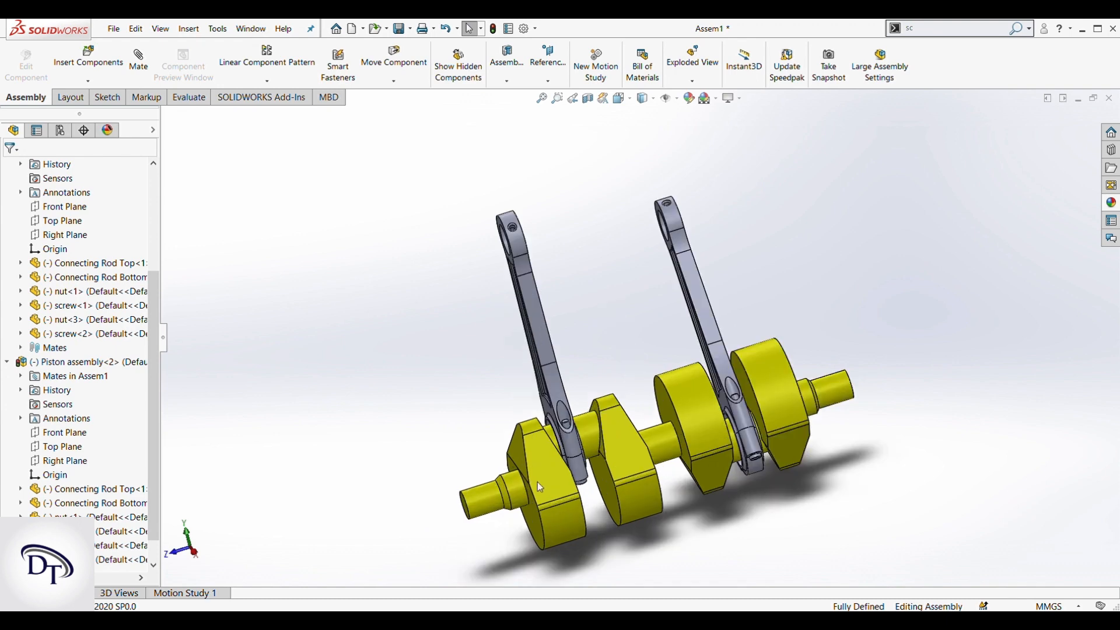
Step: Add a centered Width mate between the facing sides of the first two crank webs and the first connecting rod's two opposite side faces
scroll(634, 466, "down", 4)
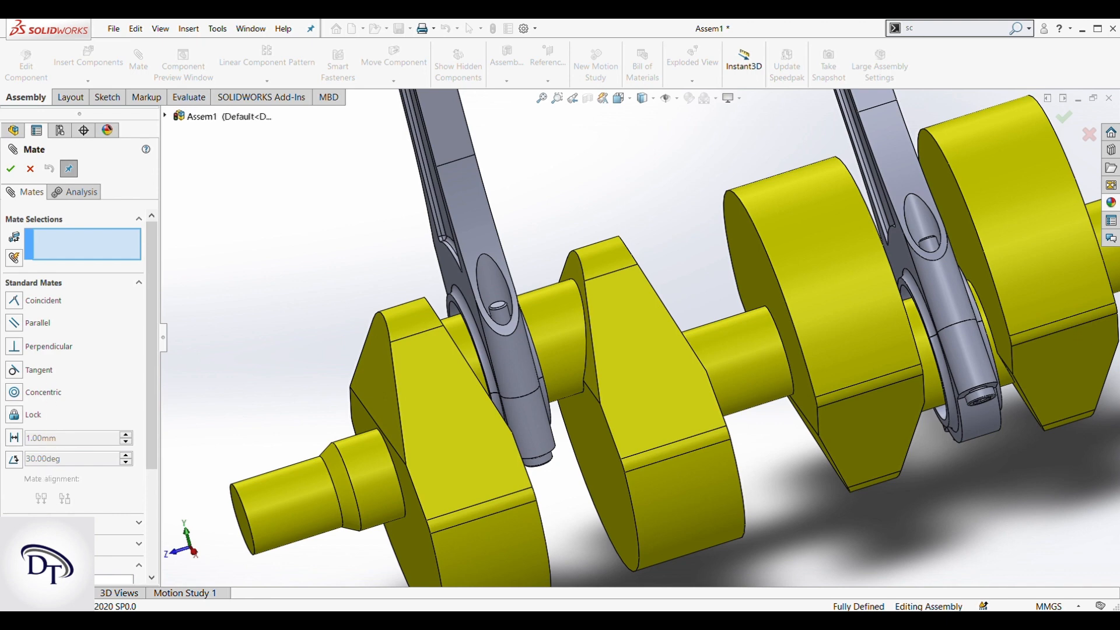
left_click(49, 523)
left_click(34, 362)
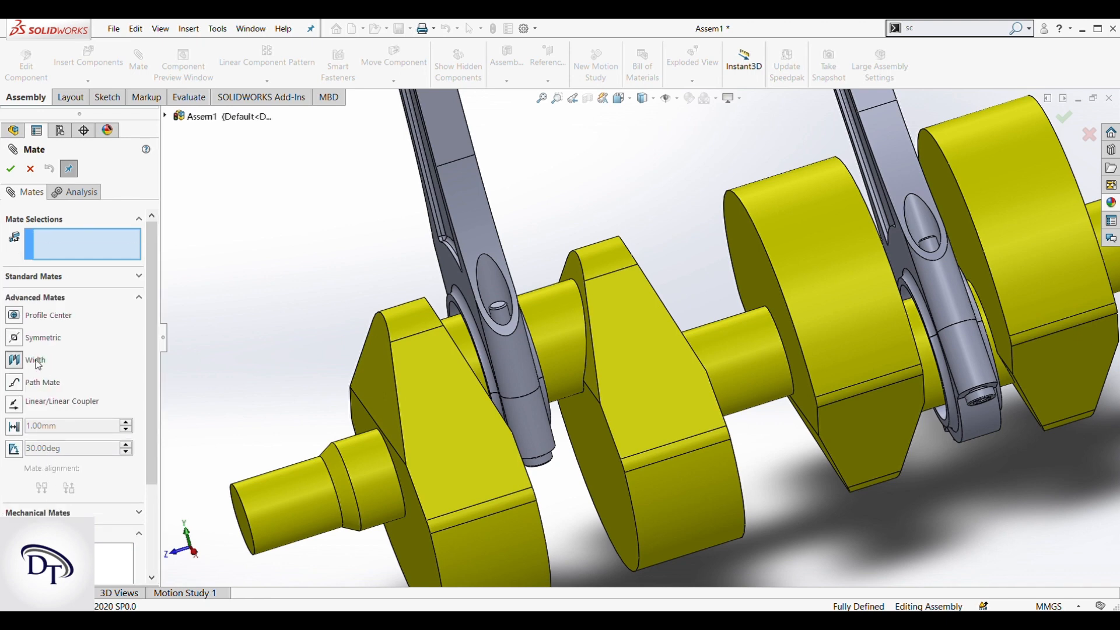
left_click(605, 468)
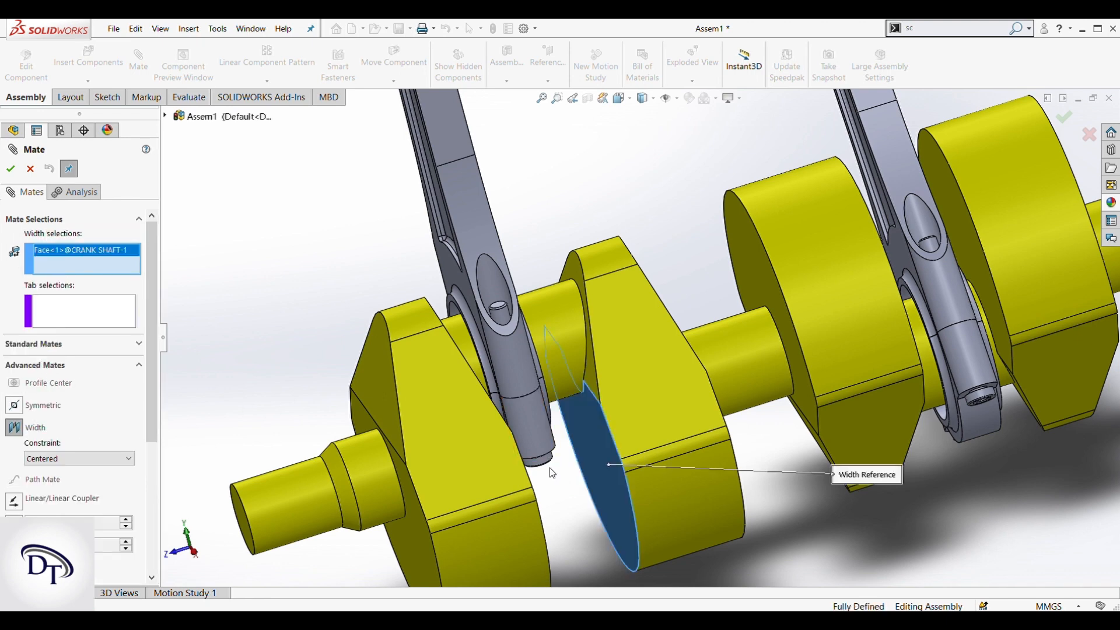
middle_click_drag(550, 467, 514, 494)
left_click(568, 488)
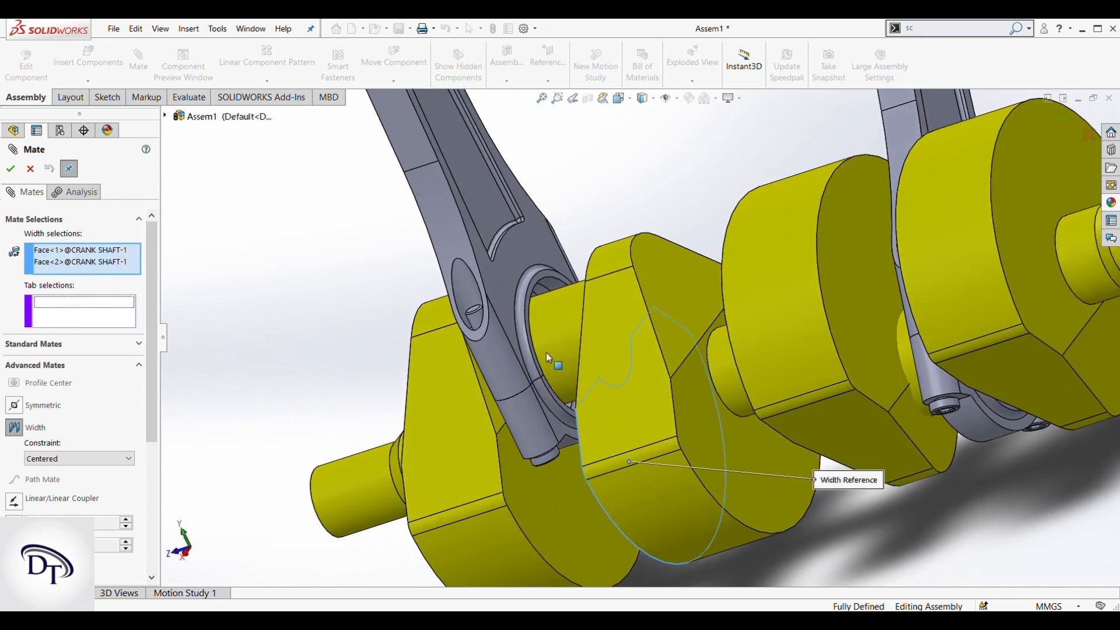
left_click(523, 243)
middle_click_drag(524, 243, 654, 211)
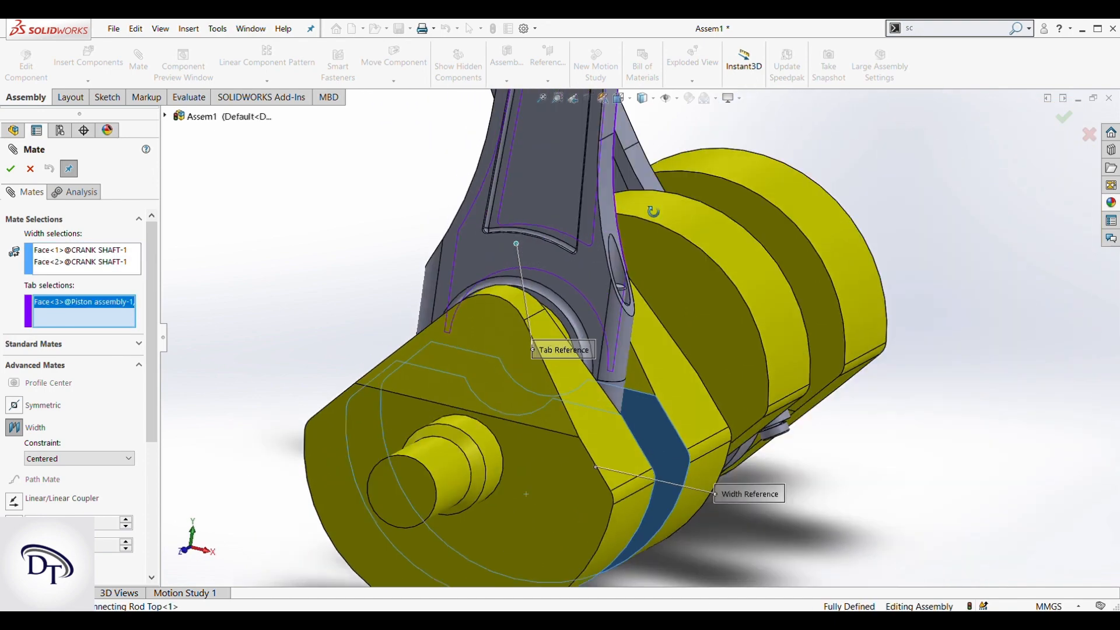
left_click(546, 266)
left_click(549, 271)
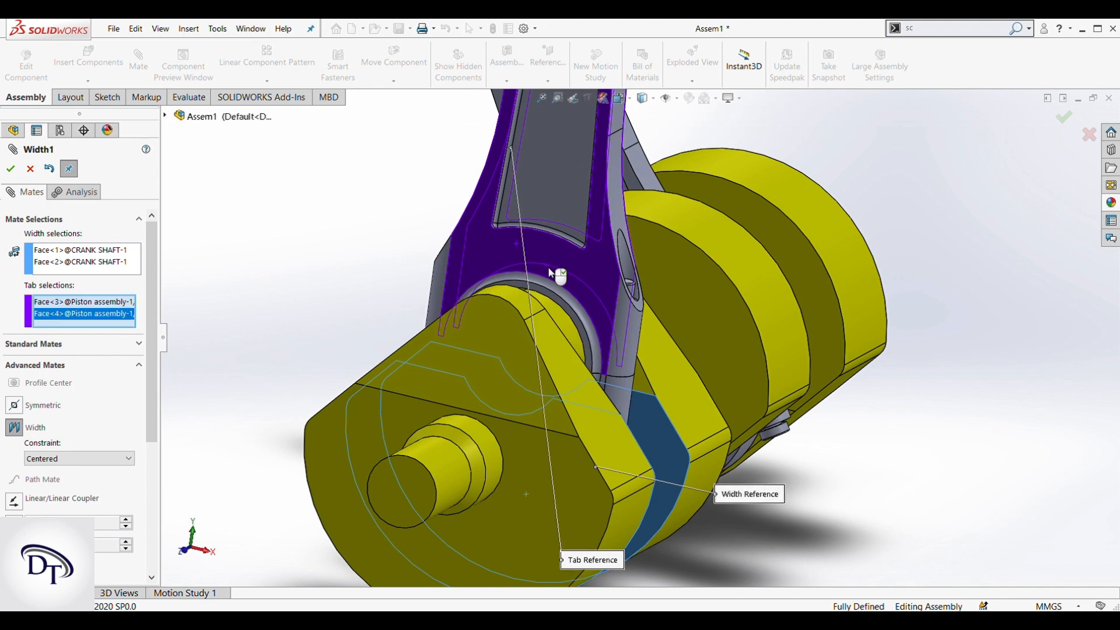
left_click(10, 168)
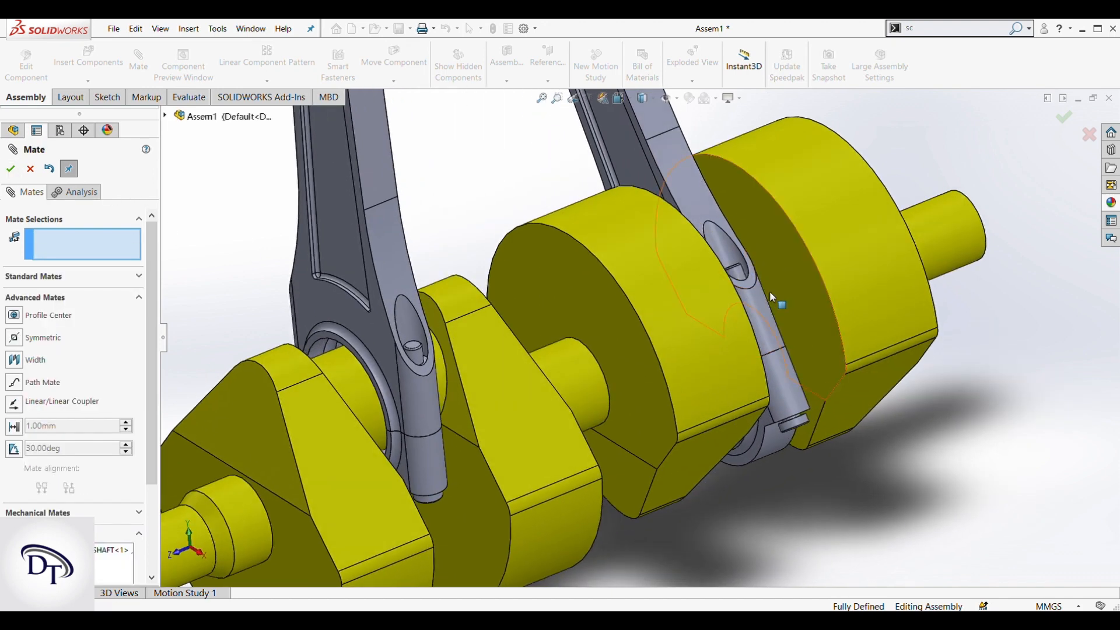
Step: Add a centered Width mate between the facing sides of the third and fourth crank webs and the second connecting rod's two opposite side faces
left_click(785, 299)
middle_click_drag(786, 306, 693, 327)
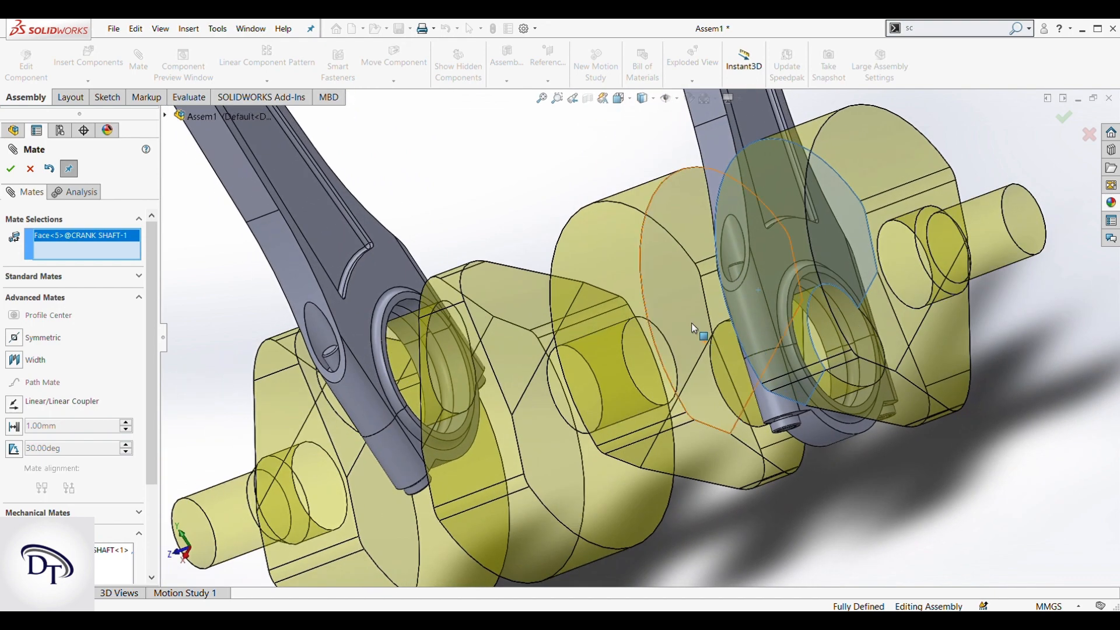
left_click(14, 359)
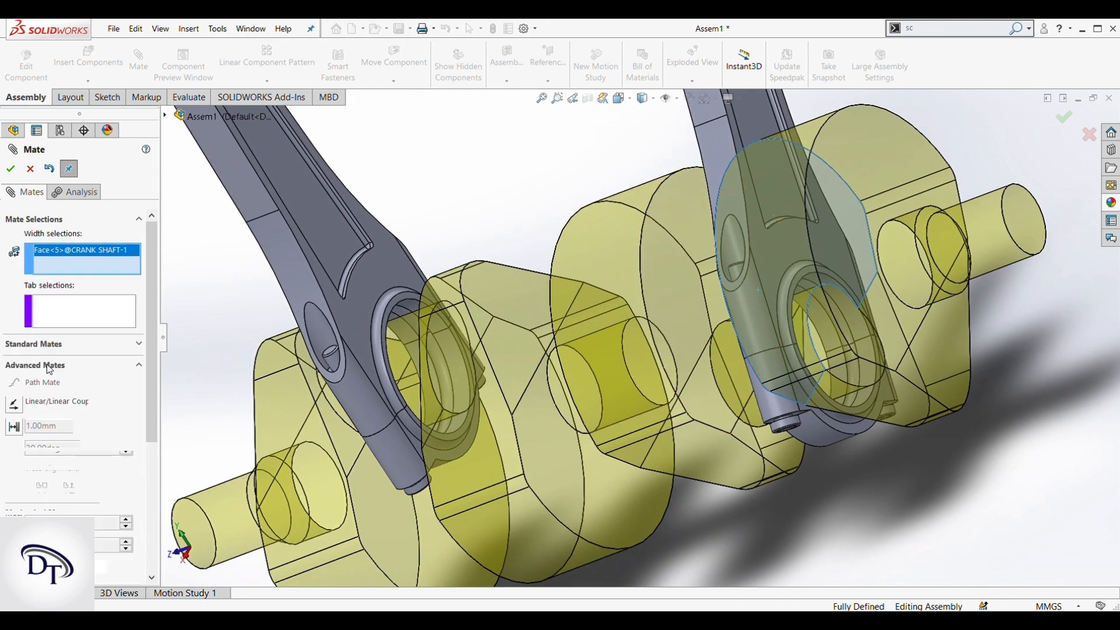
left_click(701, 313)
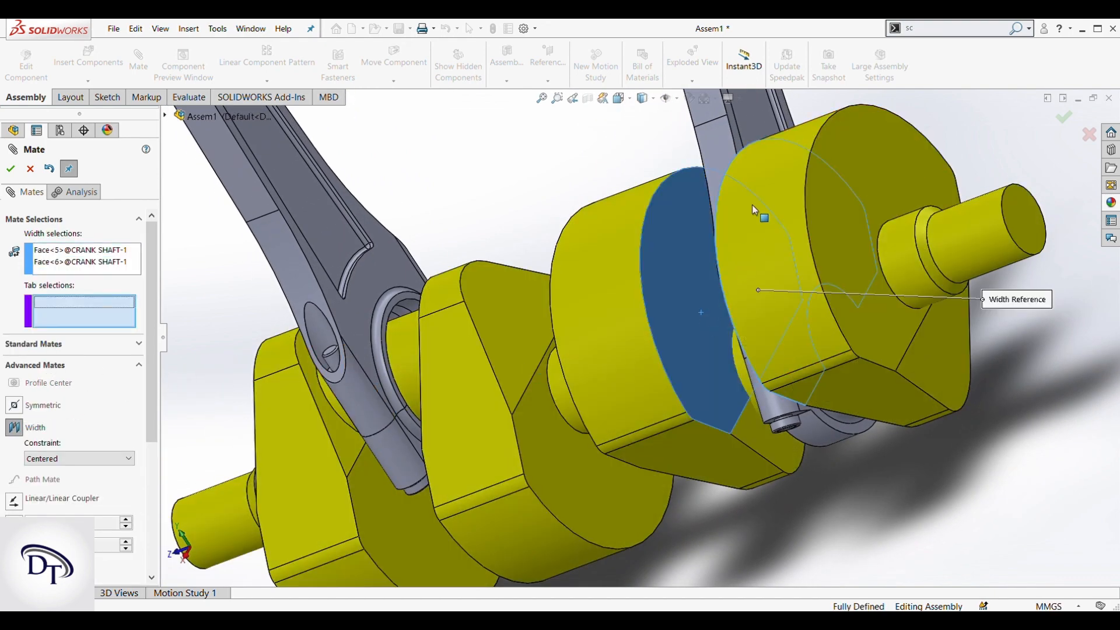
scroll(756, 175, "up", 3)
scroll(734, 178, "down", 5)
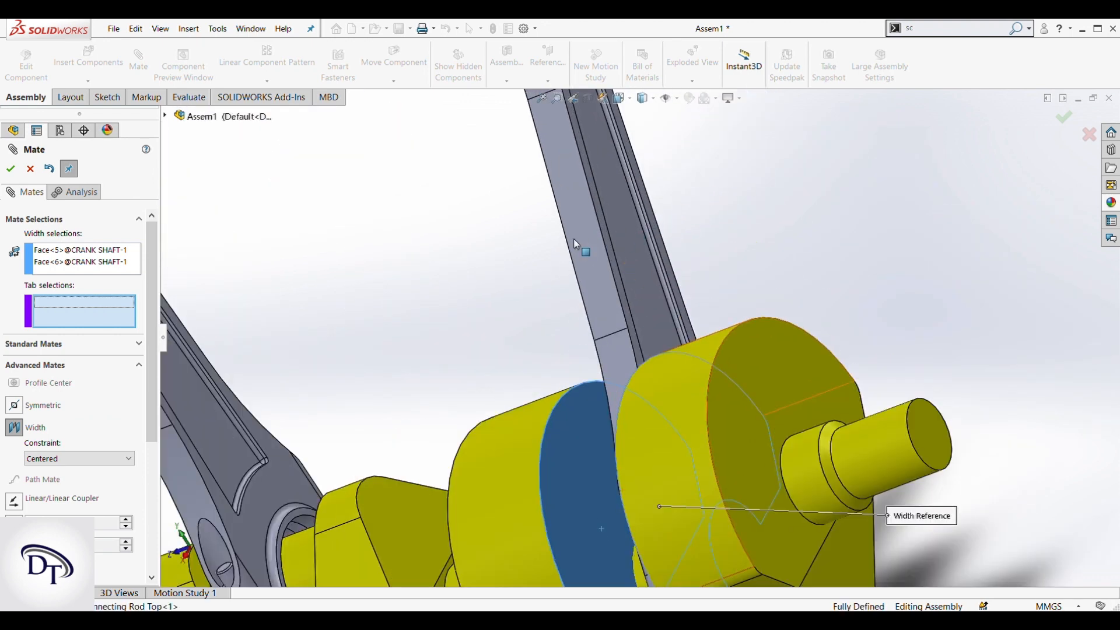
left_click(574, 242)
middle_click_drag(572, 239, 706, 222)
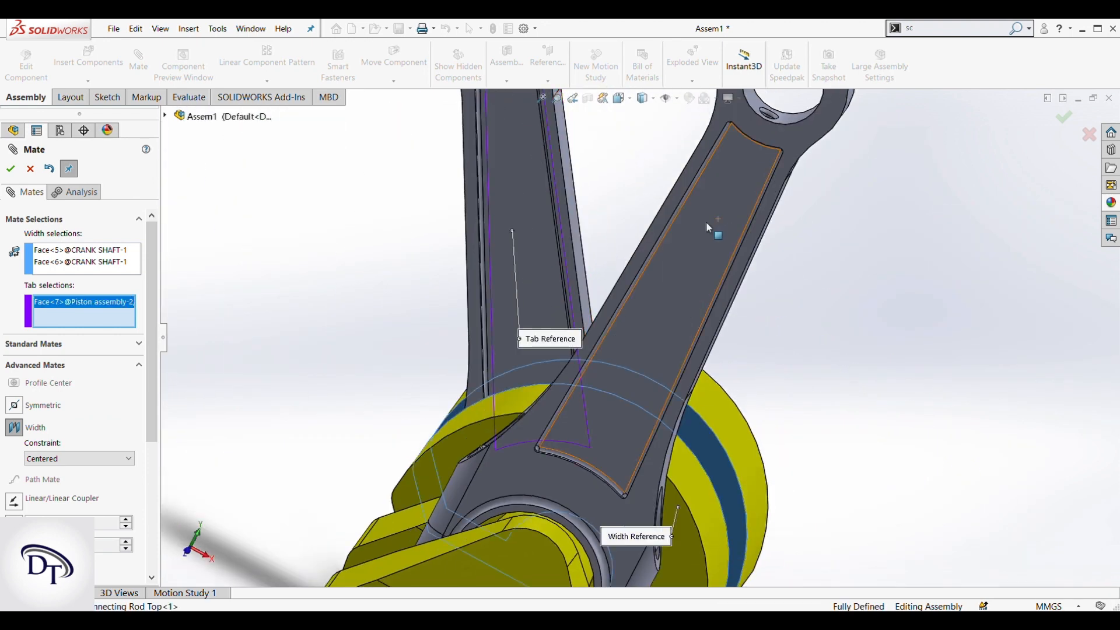
left_click(547, 221)
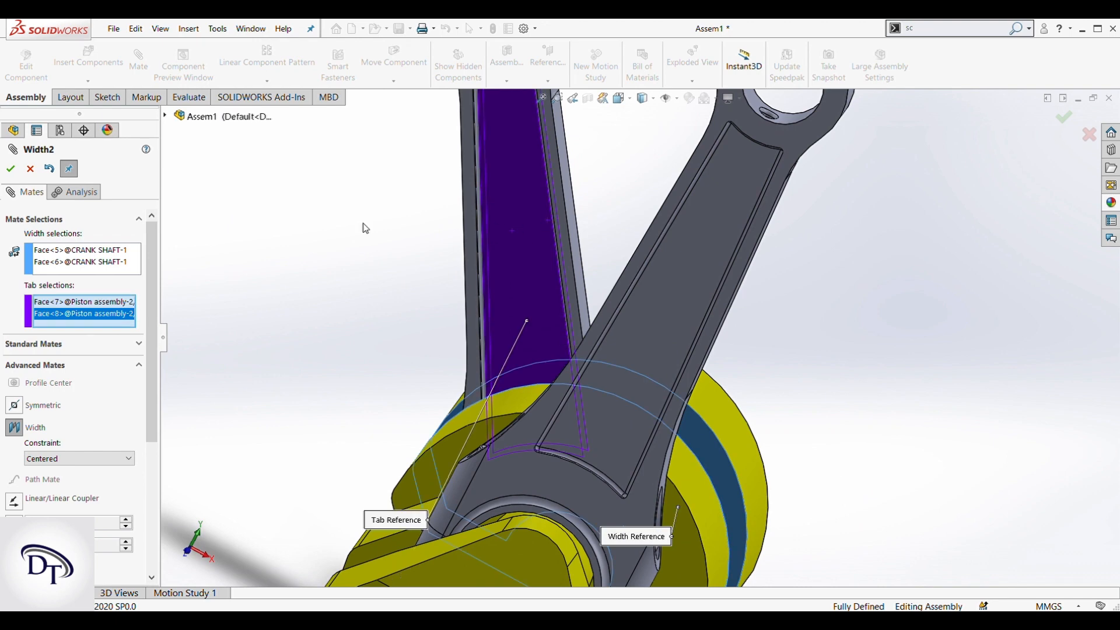
left_click(10, 169)
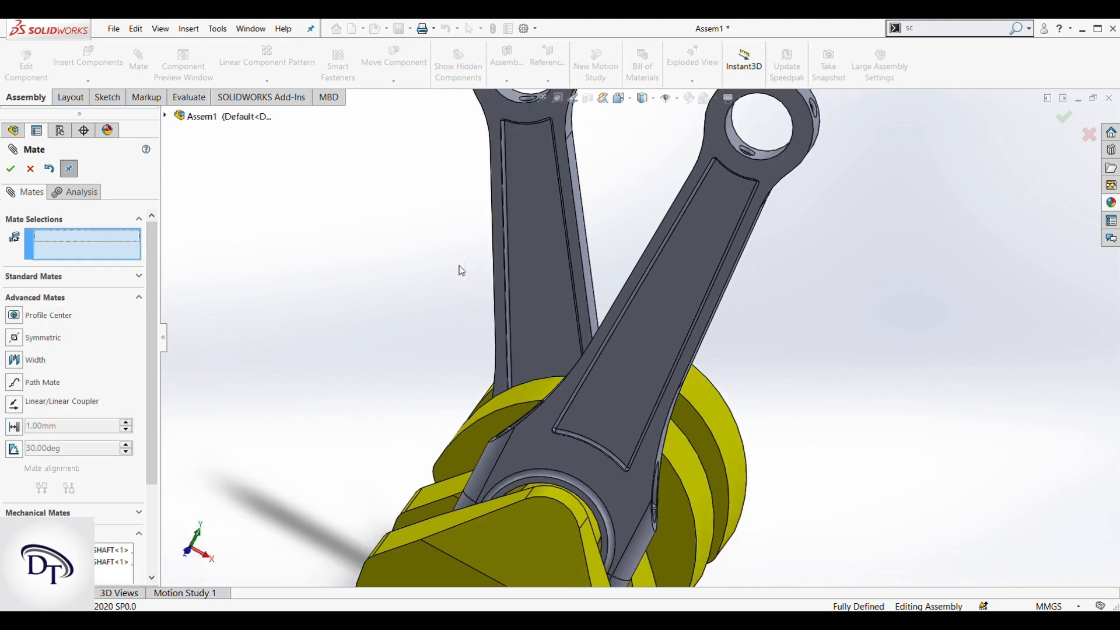
left_click(30, 169)
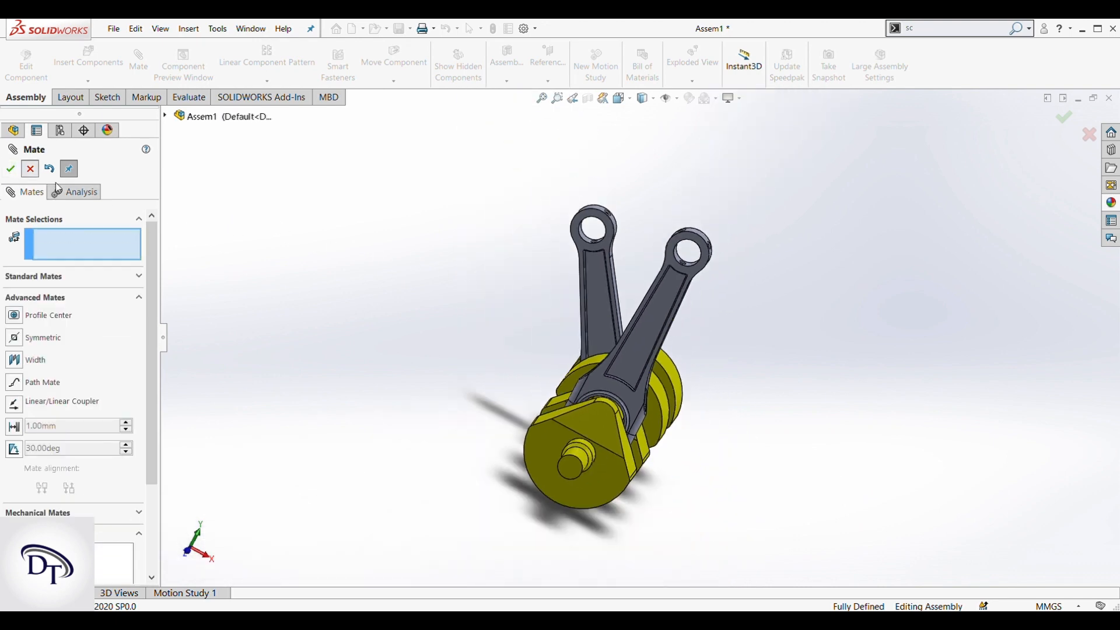
Step: Check the diameter of the crankshaft's end journal beside the second connecting rod
middle_click_drag(747, 370, 609, 302)
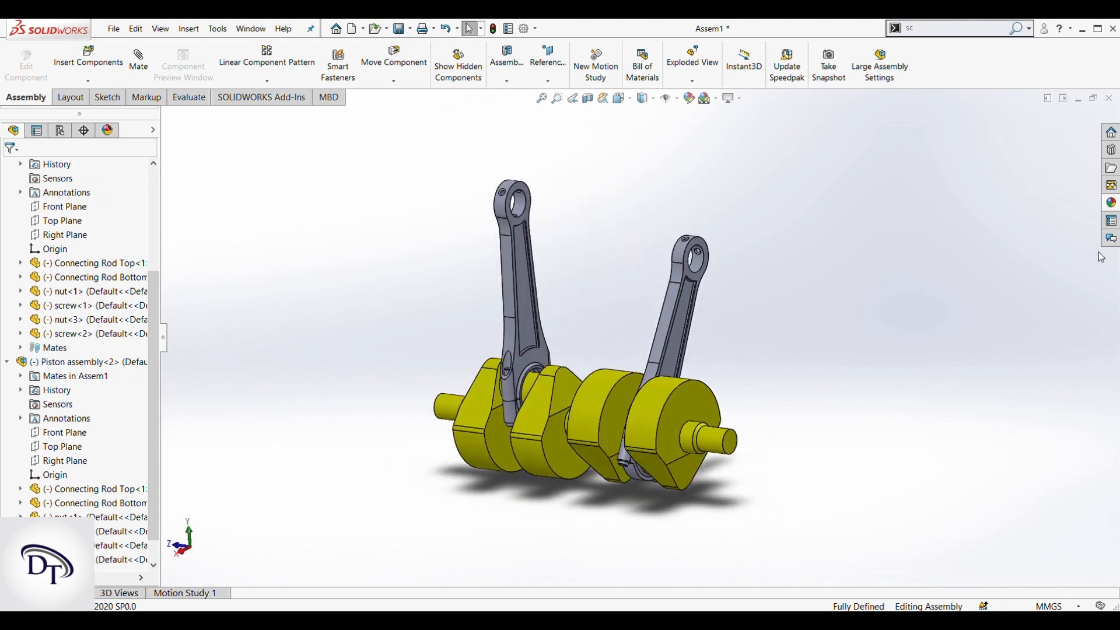
left_click(1111, 150)
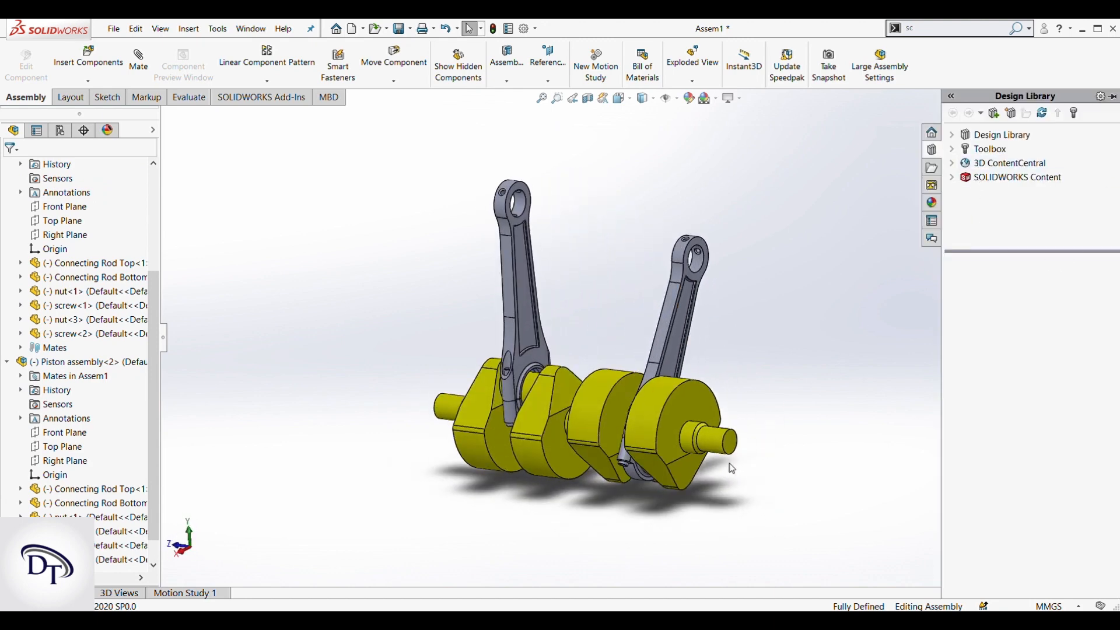
scroll(694, 411, "down", 5)
left_click(687, 389)
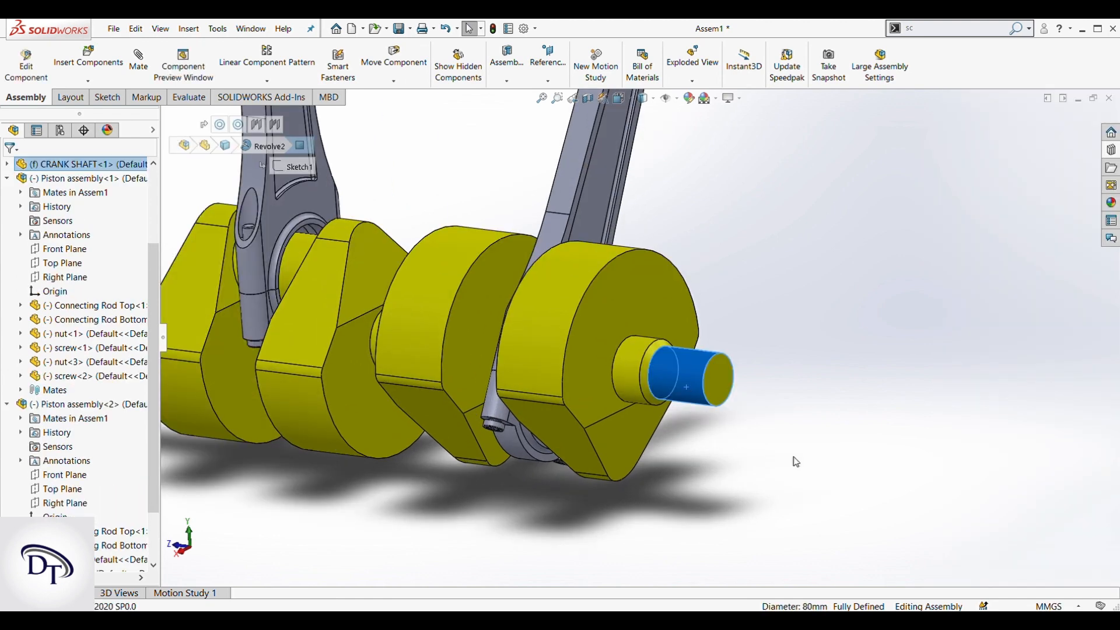
left_click(866, 470)
Step: Browse the Toolbox library to the SKF Ball Bearings collection
left_click(1112, 153)
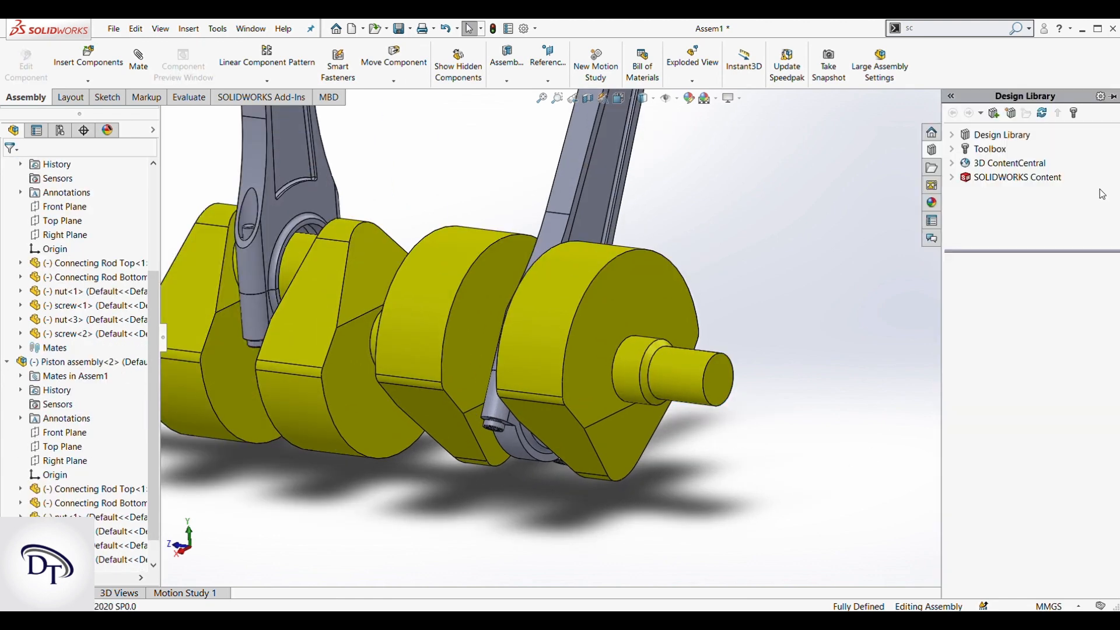
left_click(986, 152)
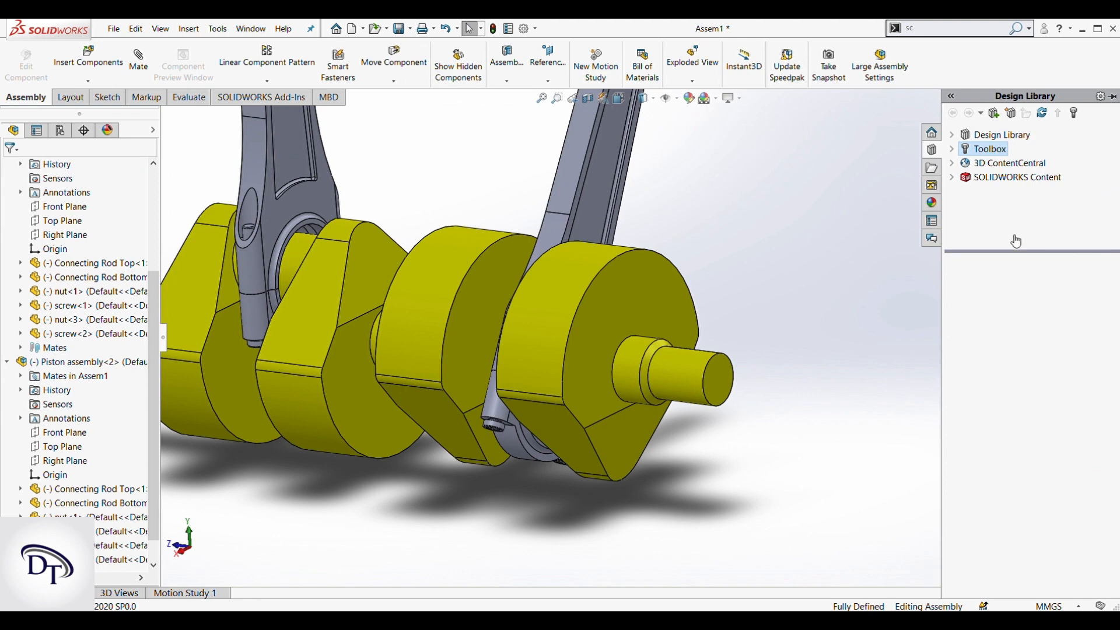
scroll(1030, 426, "down", 3)
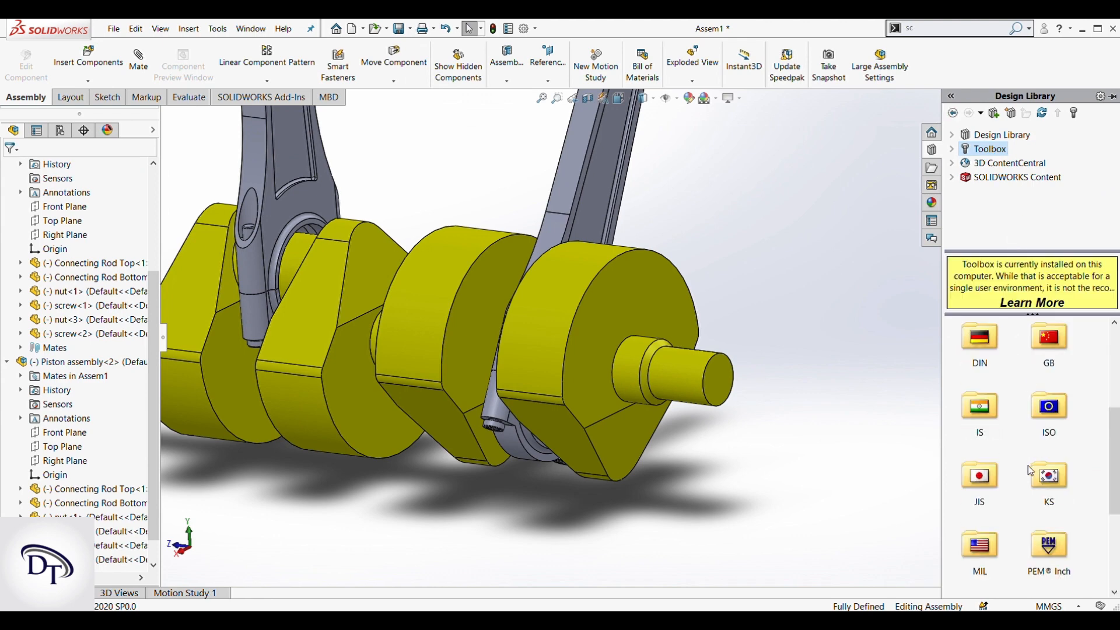
scroll(971, 414, "down", 3)
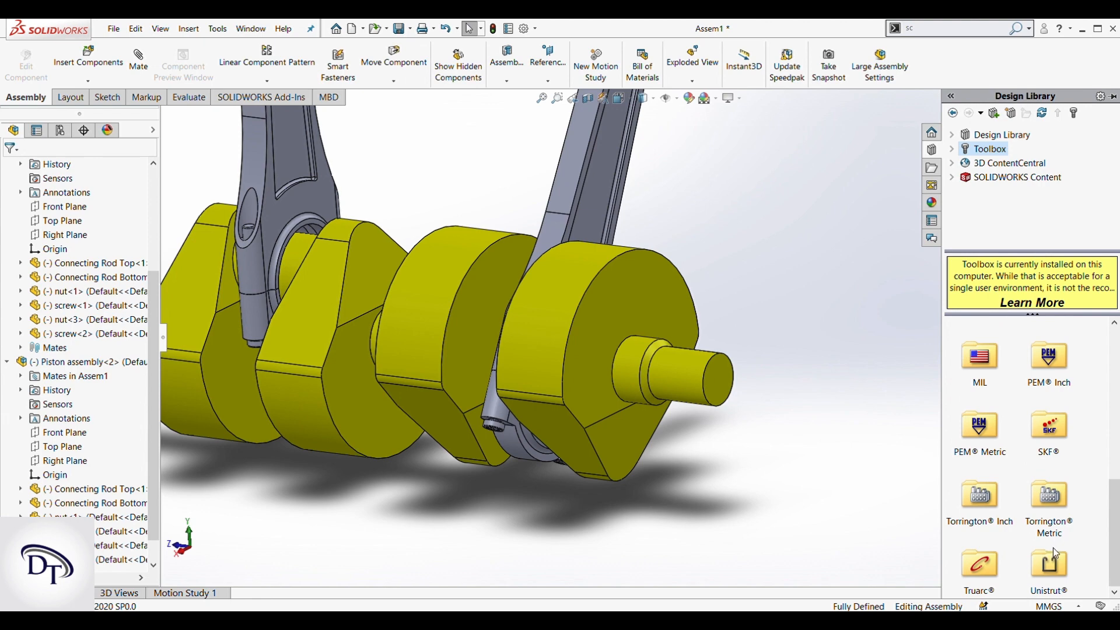
double_click(1048, 426)
left_click(975, 351)
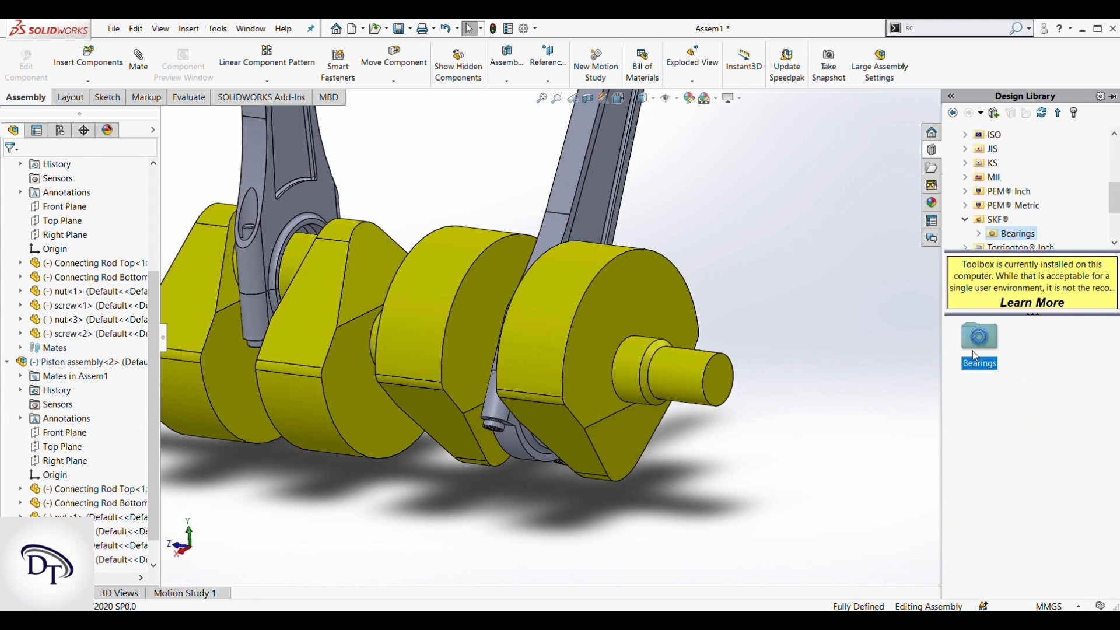
double_click(975, 352)
double_click(980, 354)
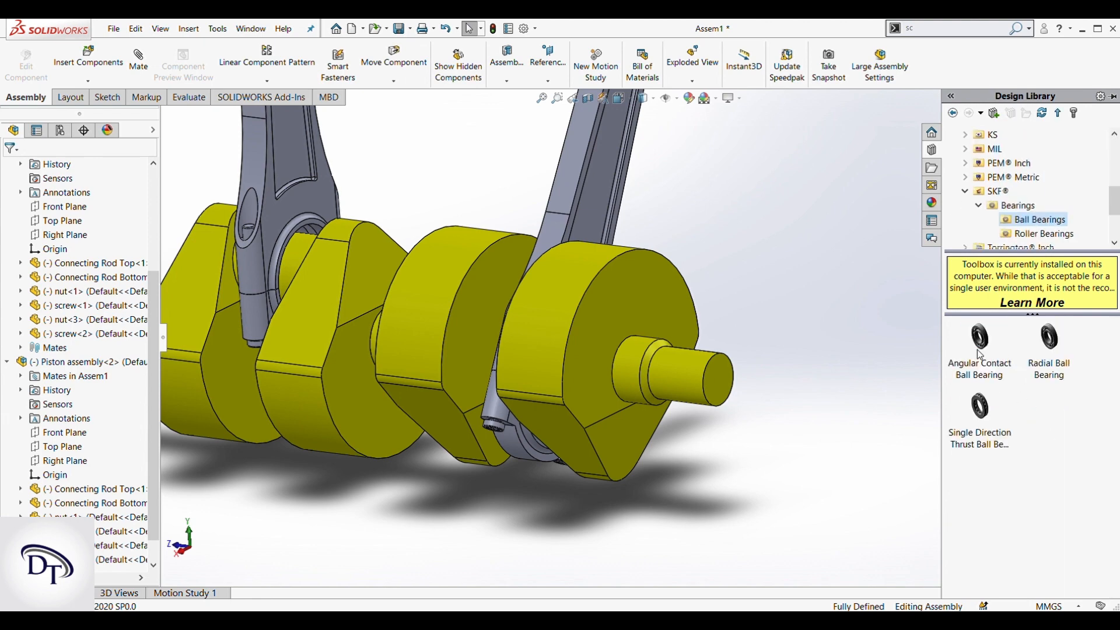
Step: Try inserting a Radial Ball Bearing beside the crankshaft end near the second connecting rod, with size 16016
left_click(987, 343)
left_click_drag(1047, 344, 756, 385)
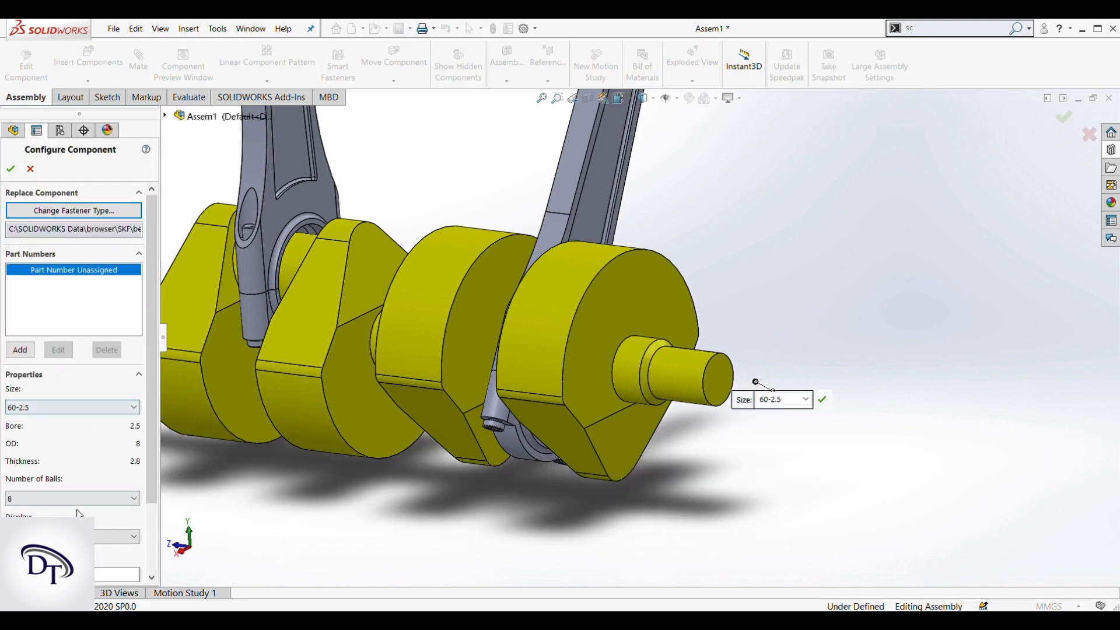
scroll(80, 506, "down", 2)
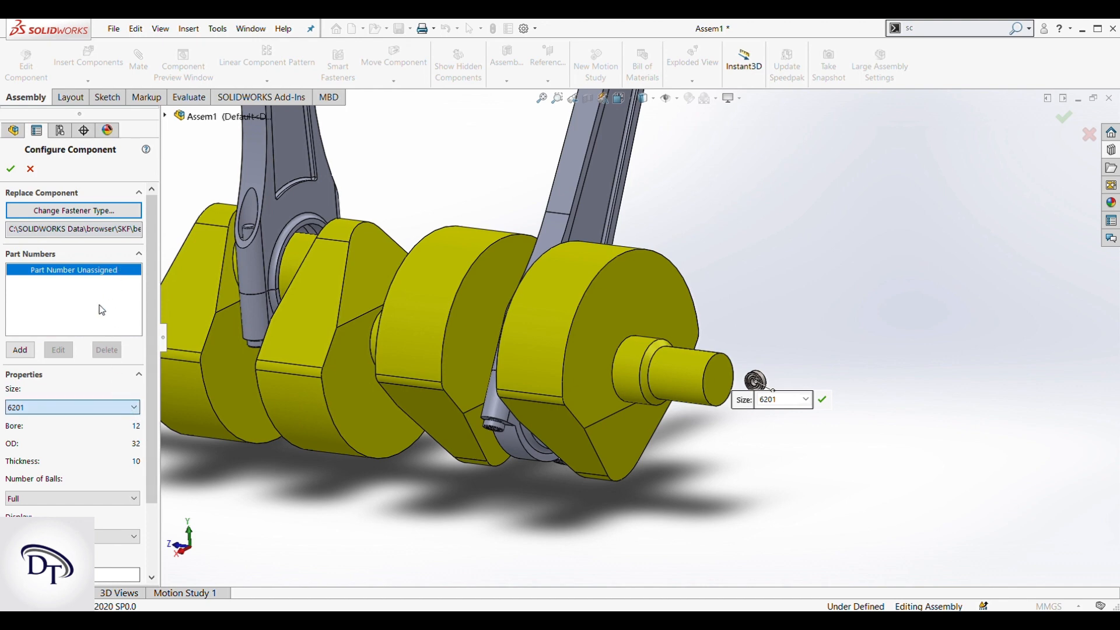
left_click(41, 391)
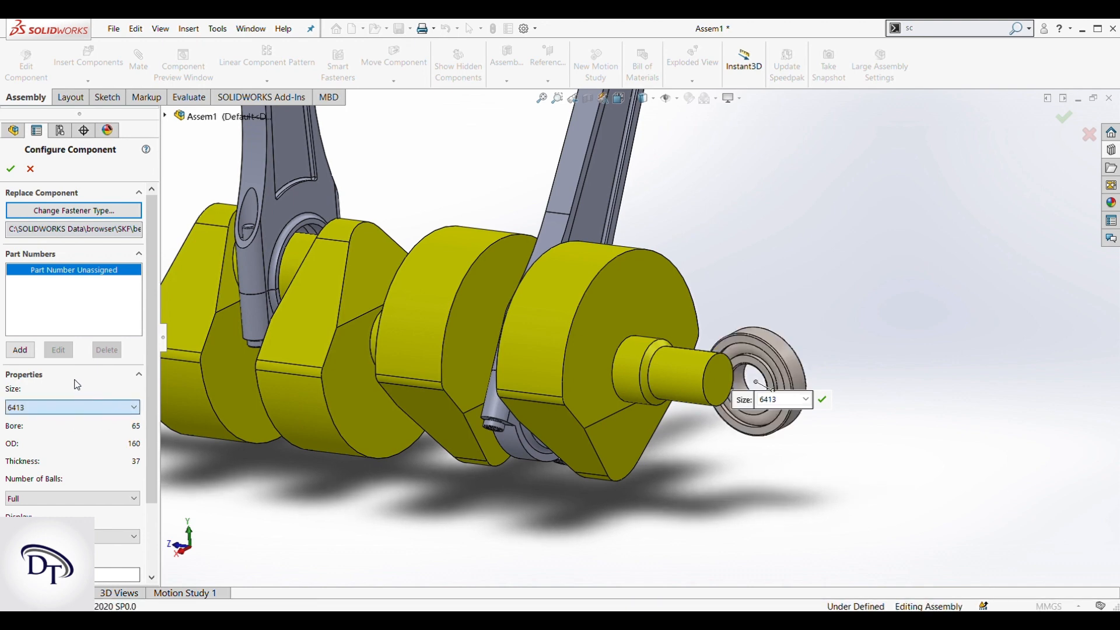
left_click(45, 376)
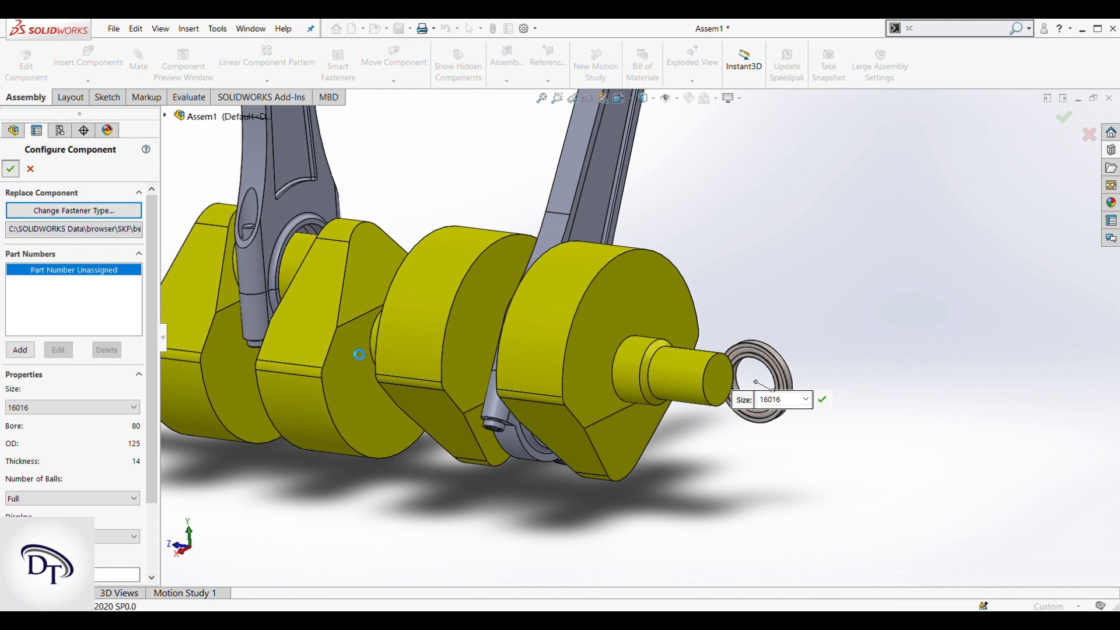
Step: Try placing a second radial bearing copy on the end journal beside the first connecting rod
scroll(352, 352, "up", 3)
scroll(338, 361, "up", 1)
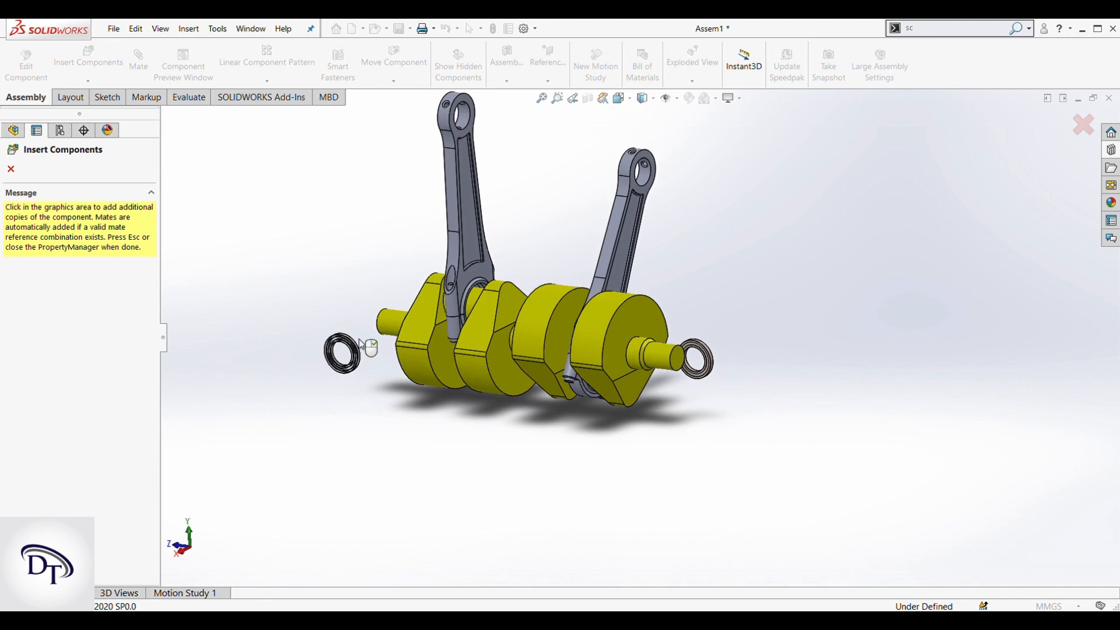
middle_click_drag(365, 344, 403, 352)
scroll(362, 309, "down", 4)
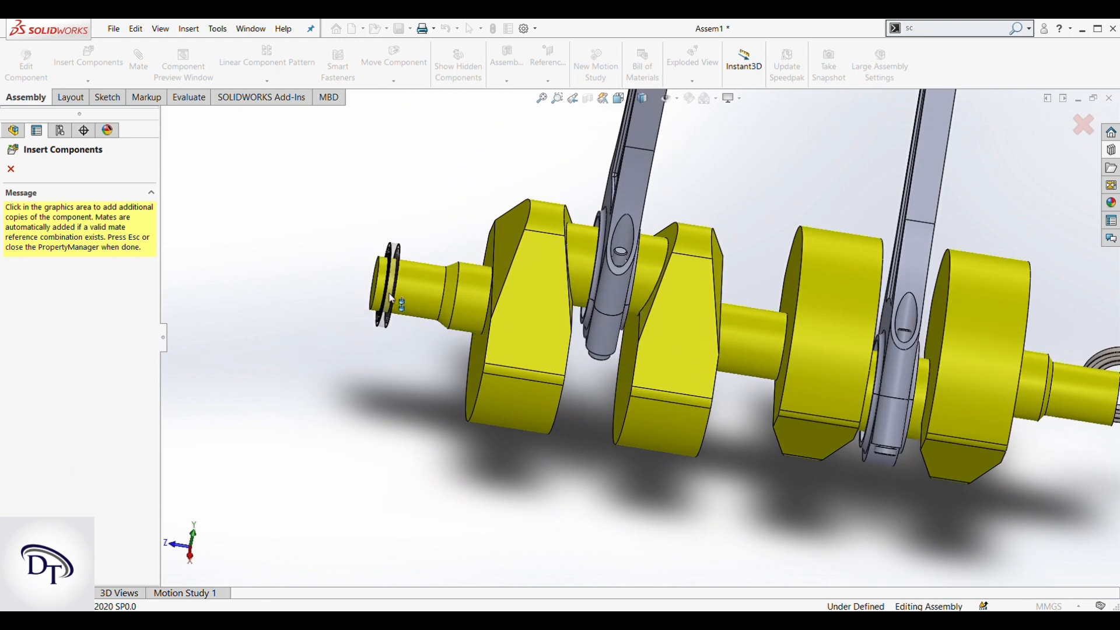
left_click(416, 336)
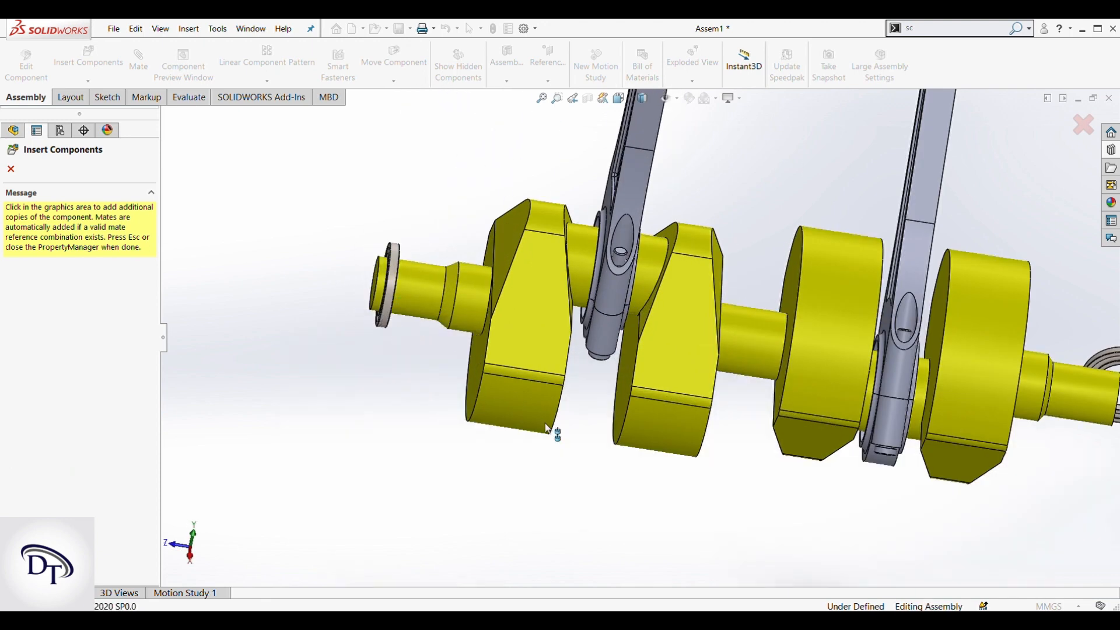
key("Escape")
scroll(894, 373, "up", 2)
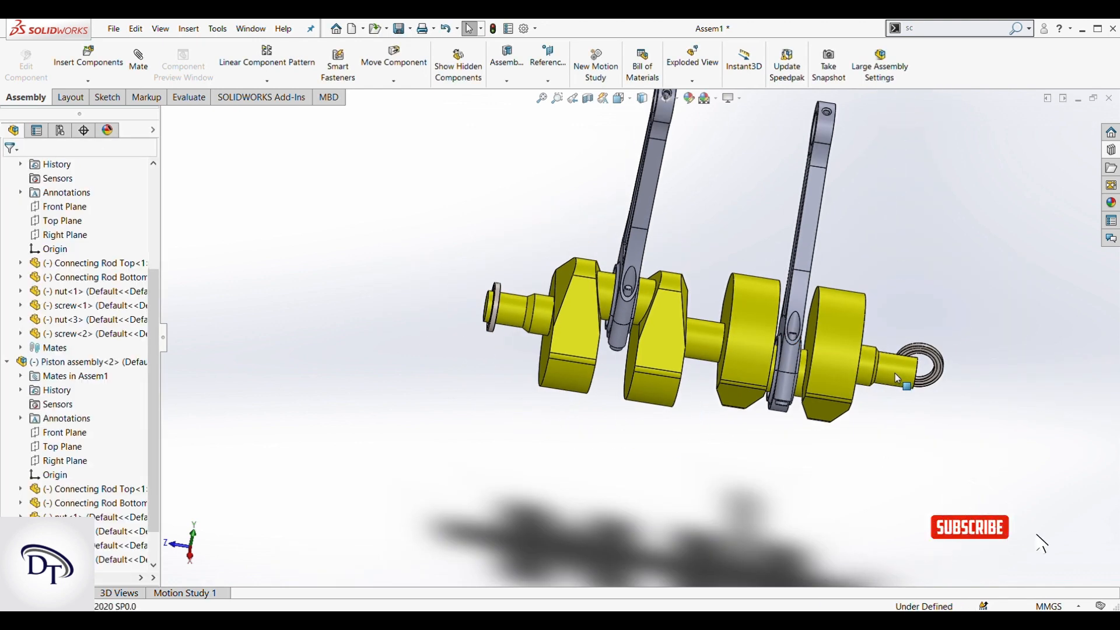
scroll(895, 374, "down", 3)
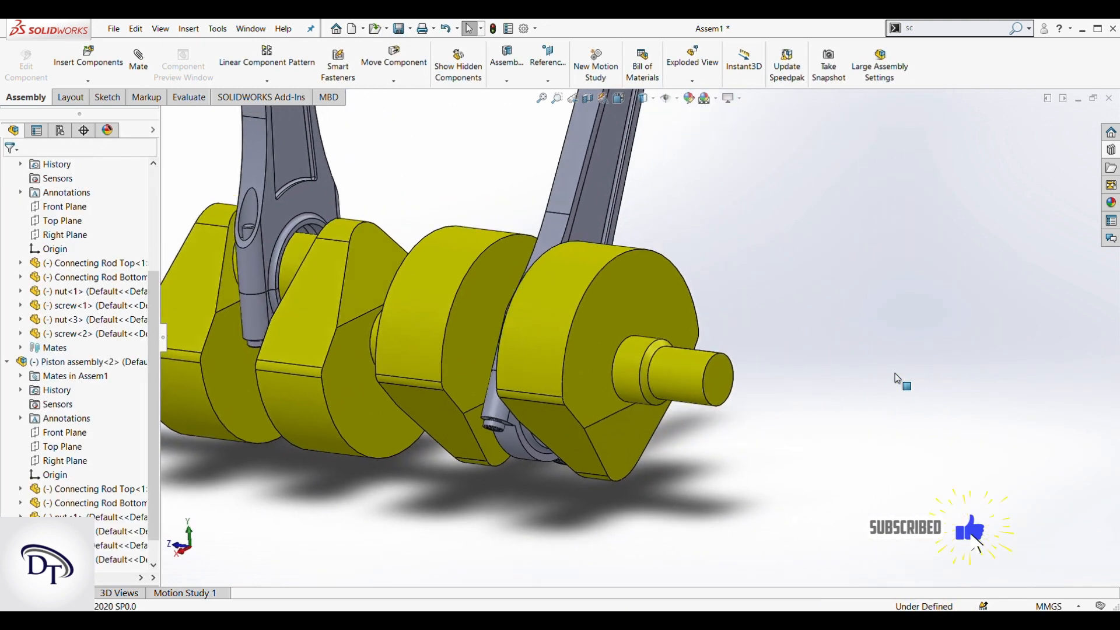
Step: Insert an SKF Angular Contact Ball Bearing beside the crankshaft end near the second connecting rod, with size 7218 BE
left_click(1112, 153)
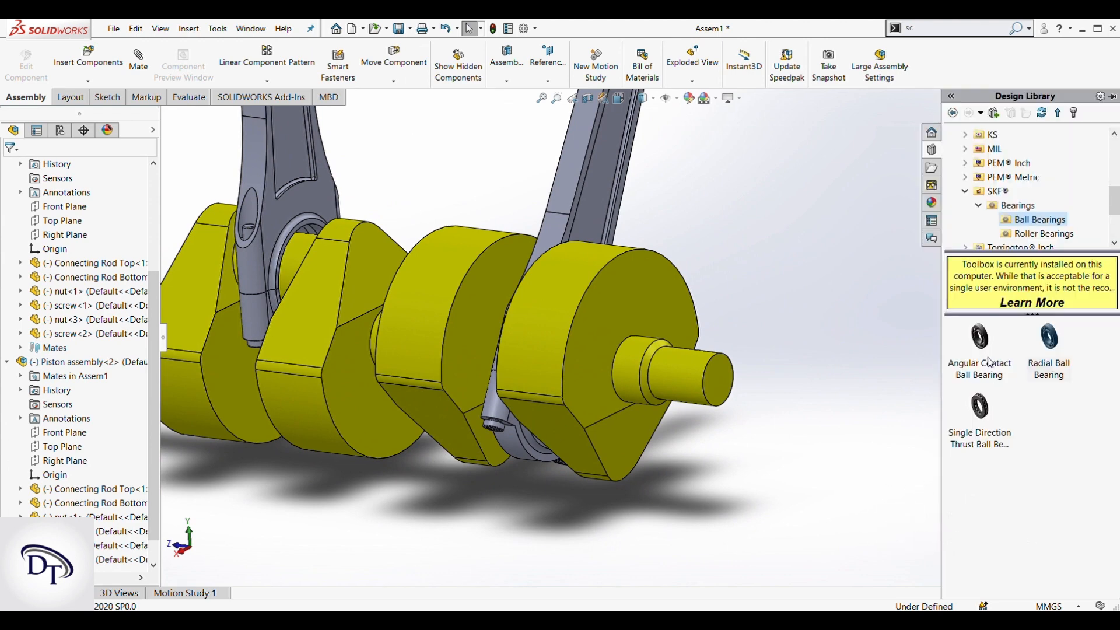
left_click_drag(990, 364, 780, 388)
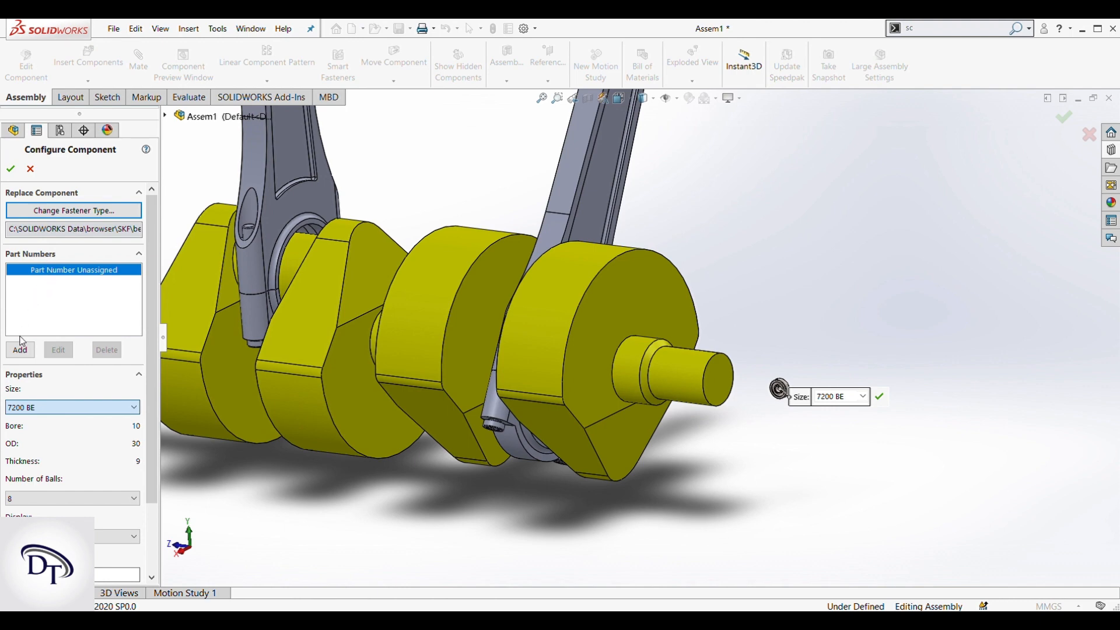
left_click(30, 394)
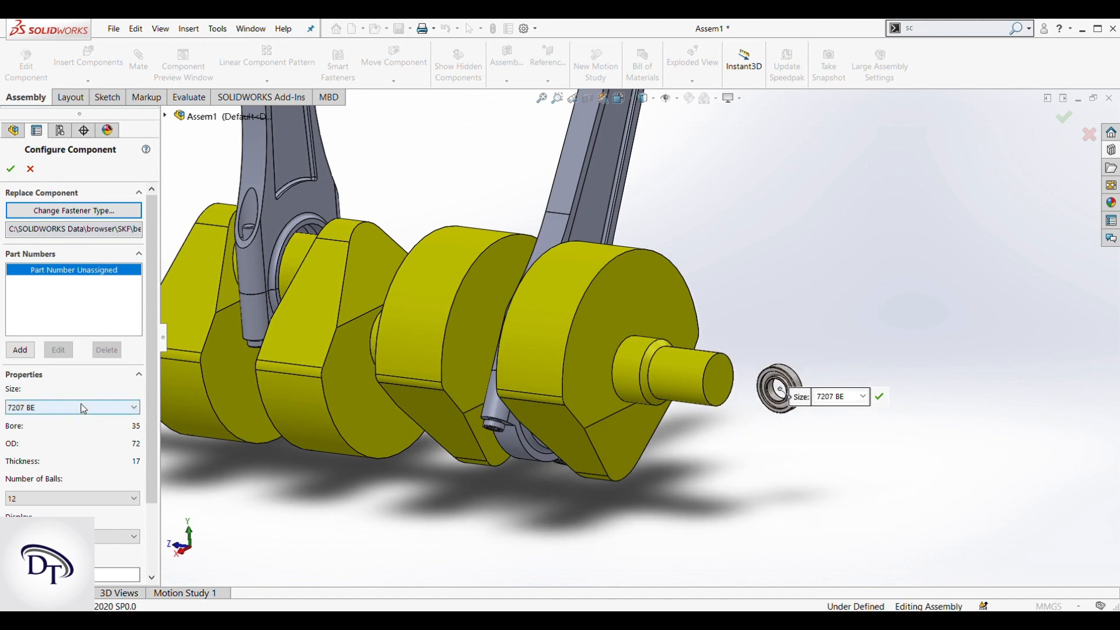
left_click(35, 326)
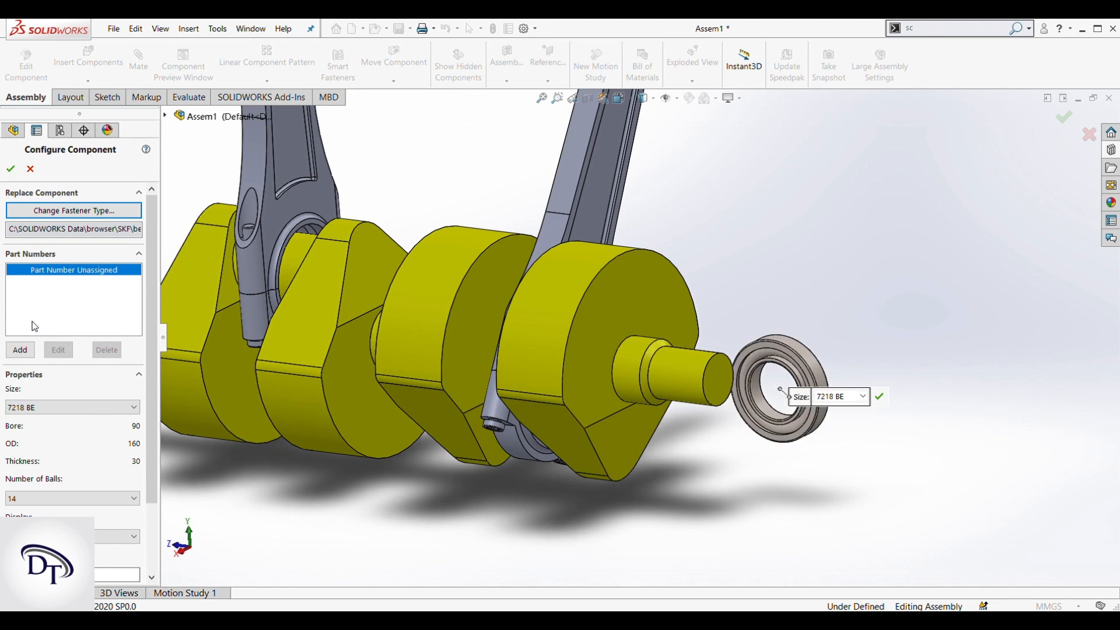
left_click(10, 169)
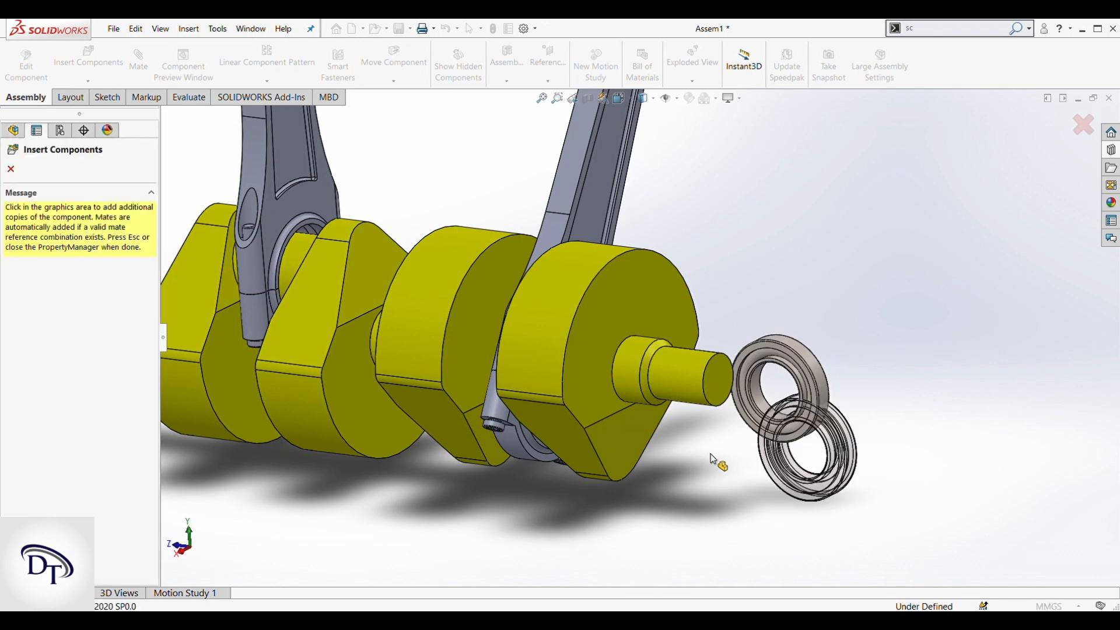
Step: Place a second copy of the angular contact bearing around the end journal beside the first connecting rod
scroll(705, 452, "up", 5)
middle_click_drag(439, 318, 476, 339)
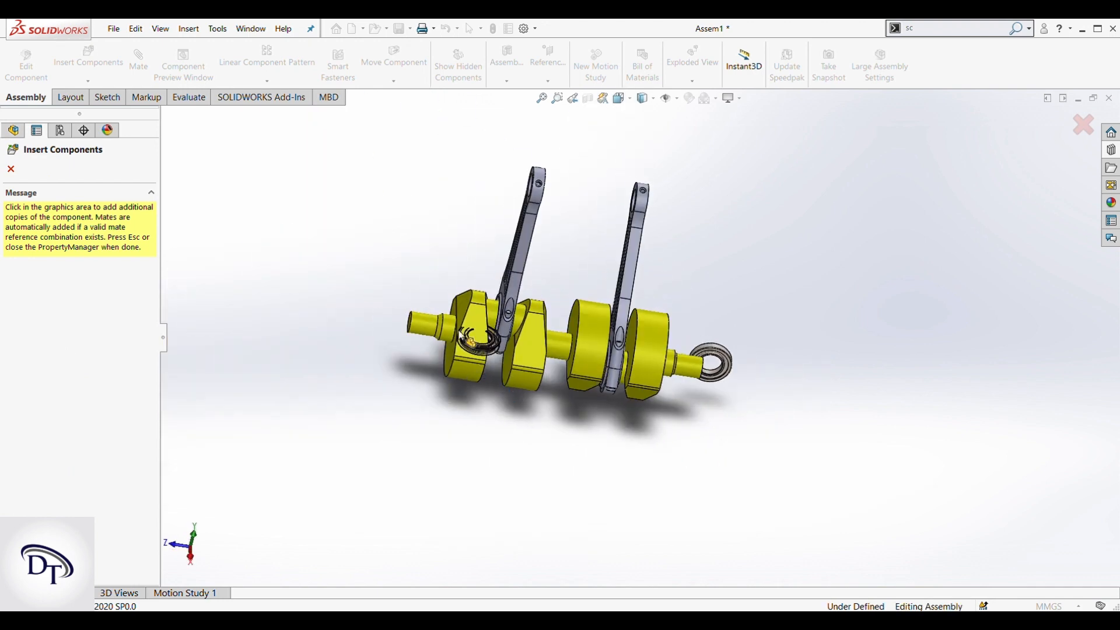
scroll(416, 330, "down", 6)
left_click(437, 352)
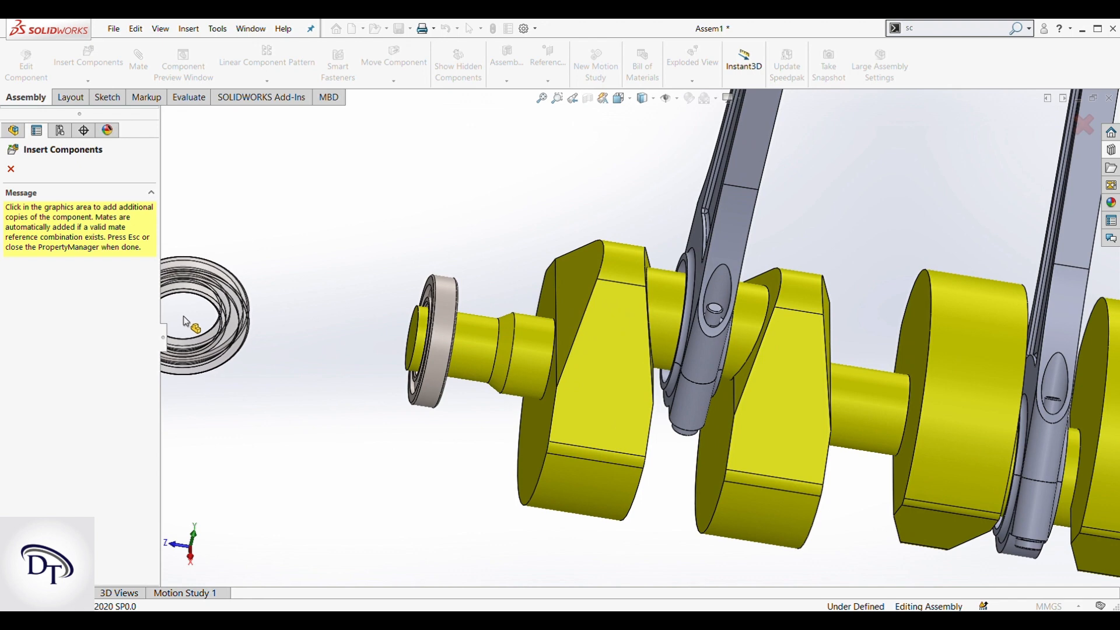
key("Escape")
Step: Mate the outer ring face of the bearing beside the first connecting rod coincident with the crankshaft's end face
scroll(443, 341, "down", 6)
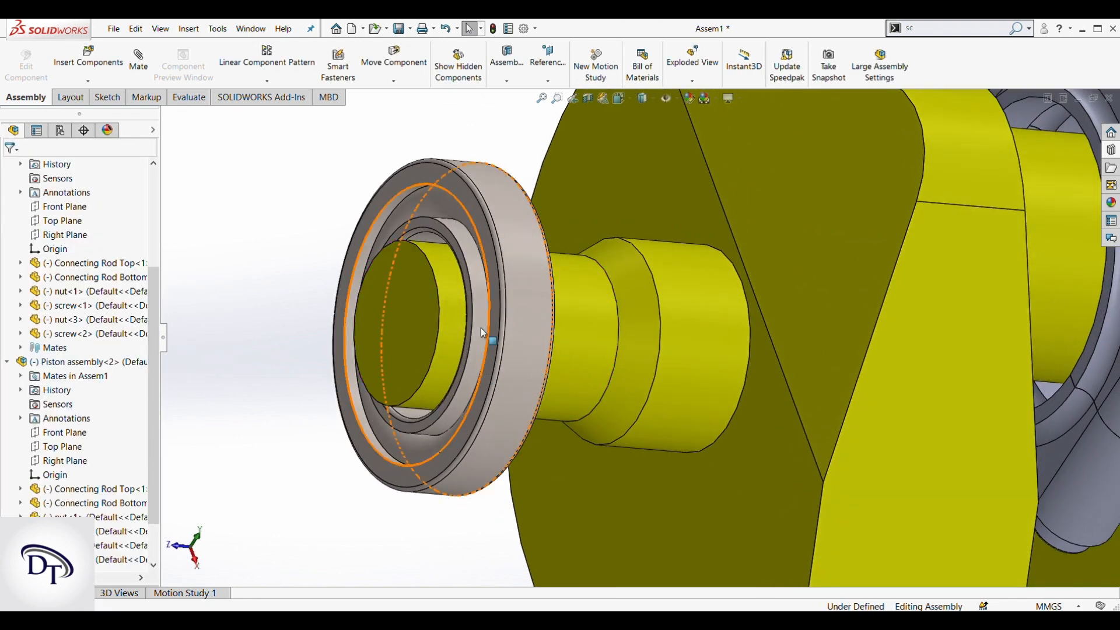
left_click(416, 177)
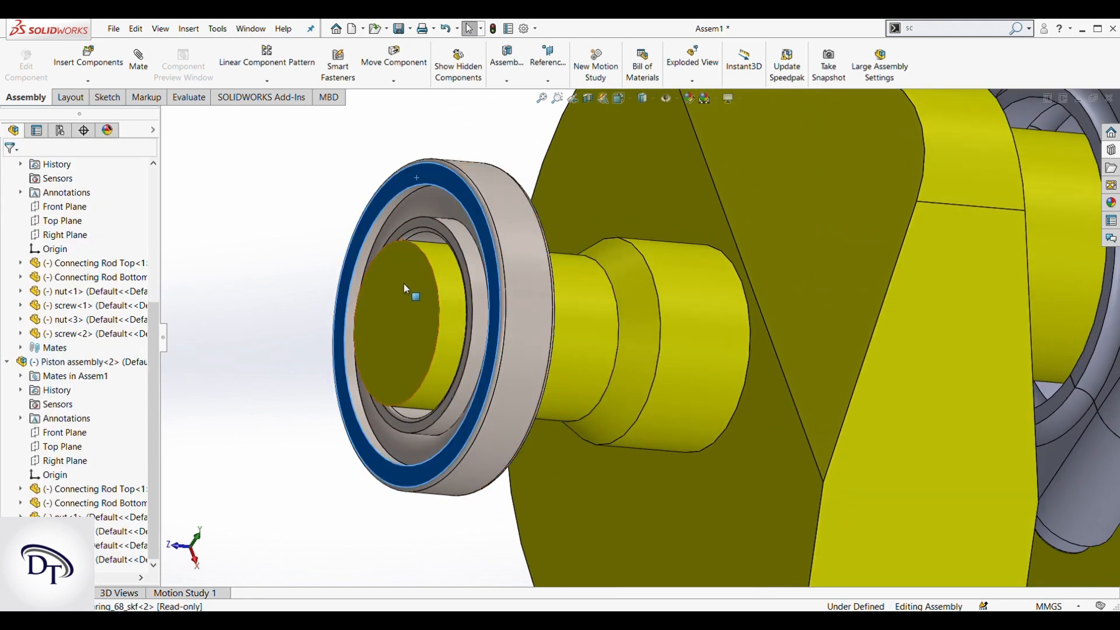
left_click(404, 285, "ctrl")
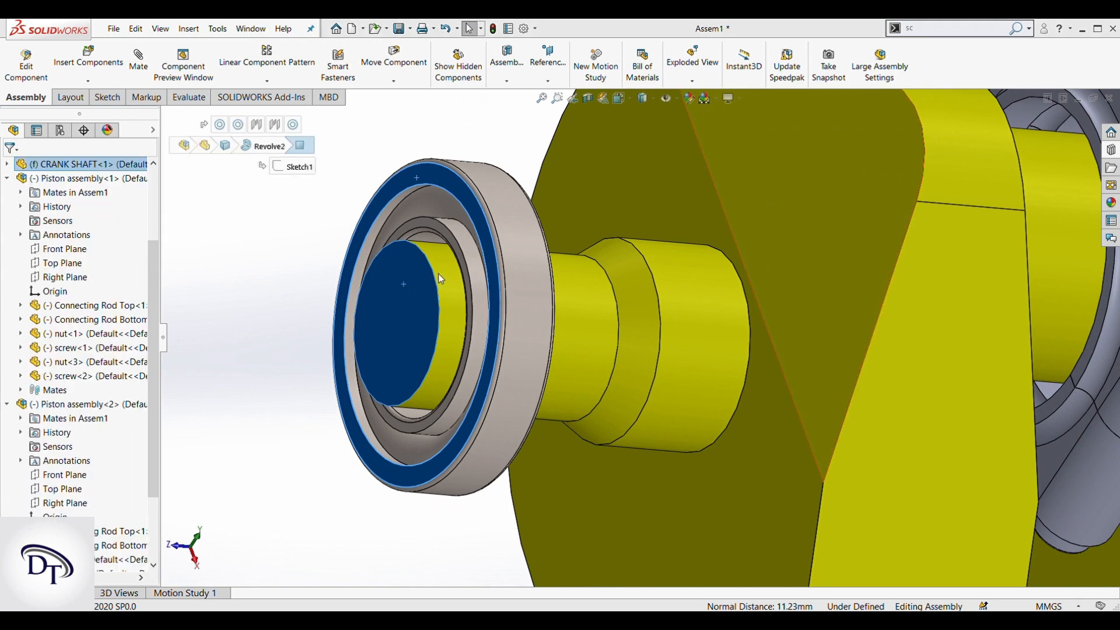
scroll(694, 398, "up", 8)
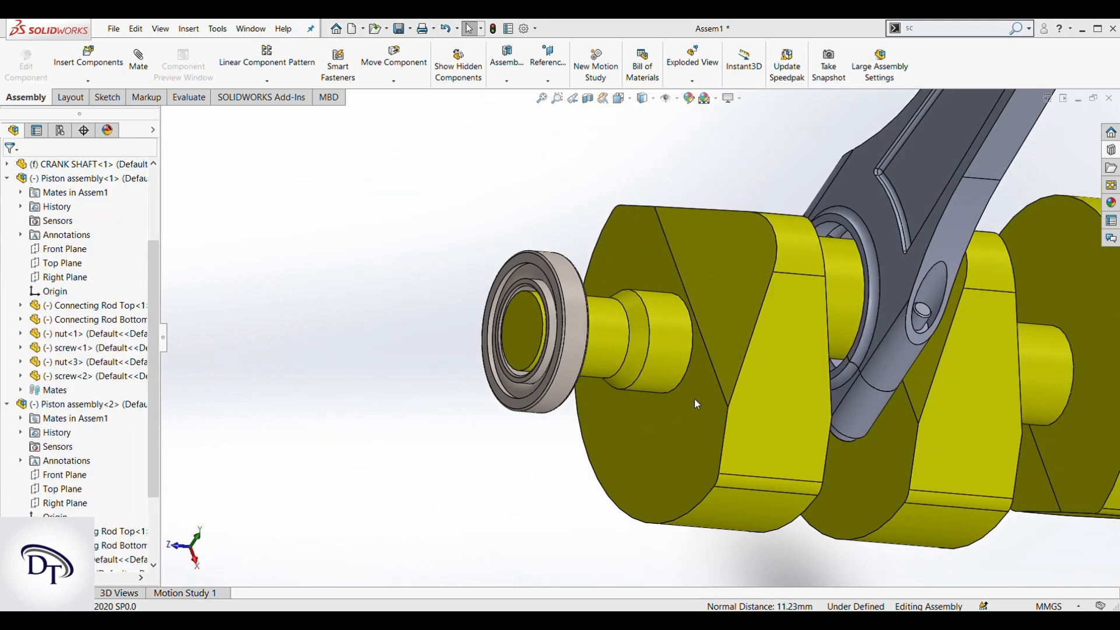
Step: Mate the bore of the other angular contact bearing concentric with the crankshaft's free end journal
scroll(944, 383, "down", 10)
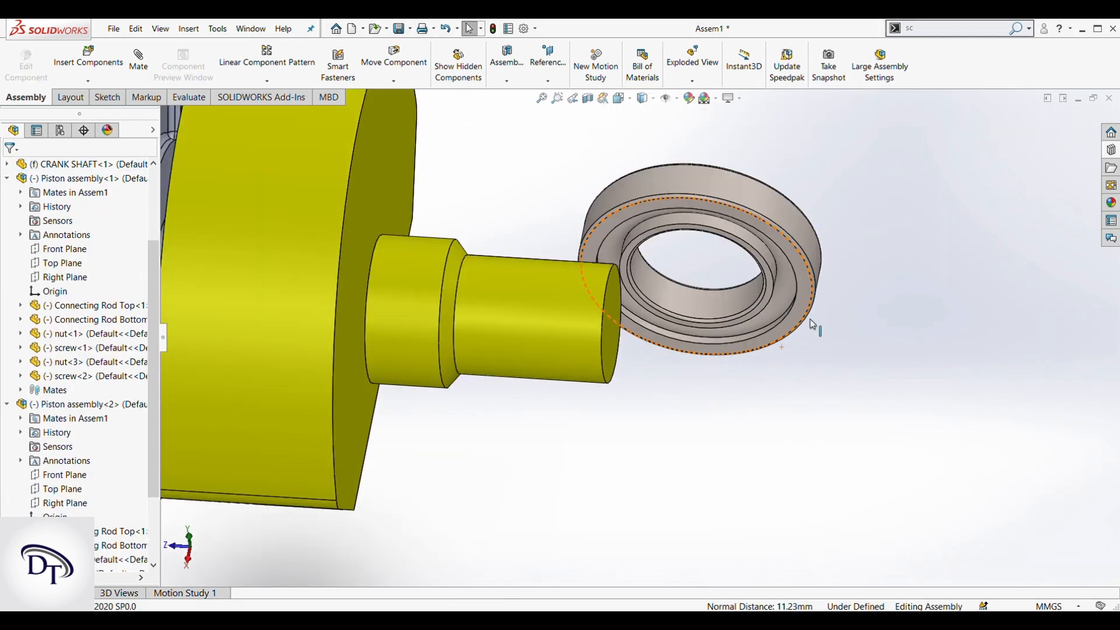
left_click(681, 307)
left_click(580, 315, "ctrl")
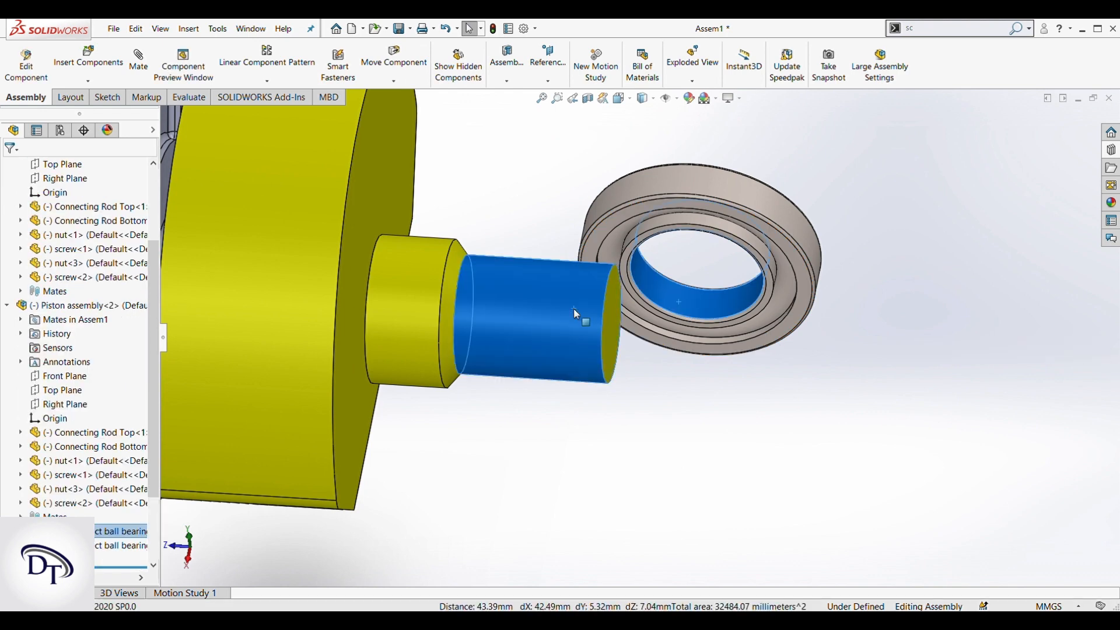
left_click(664, 301)
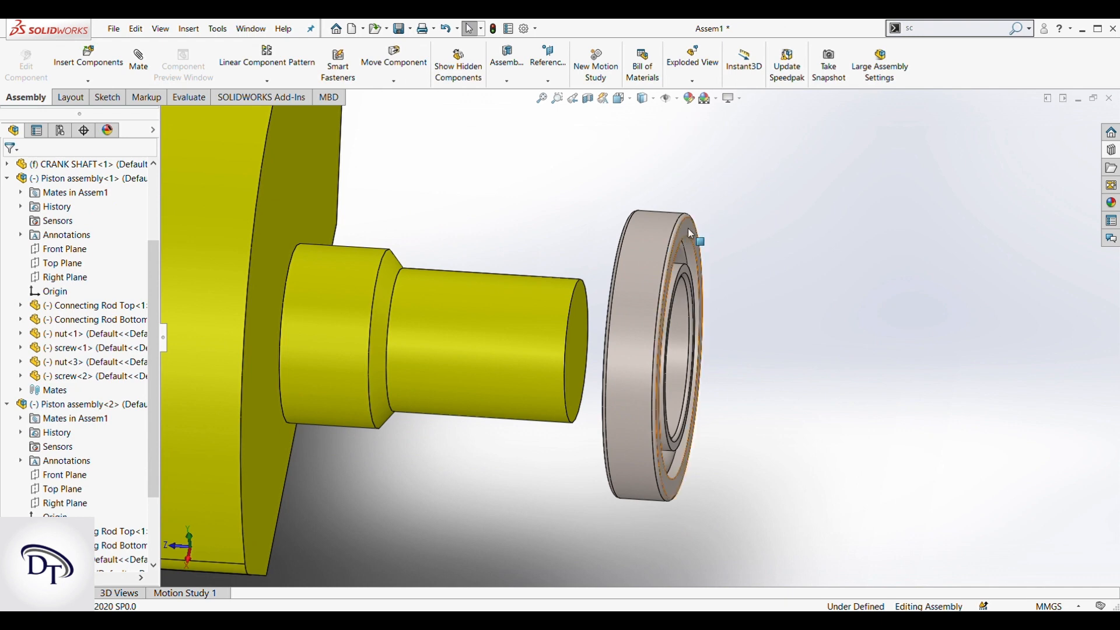
Step: Mate that bearing's outer ring face coincident with the adjacent crankshaft end face
left_click(688, 229)
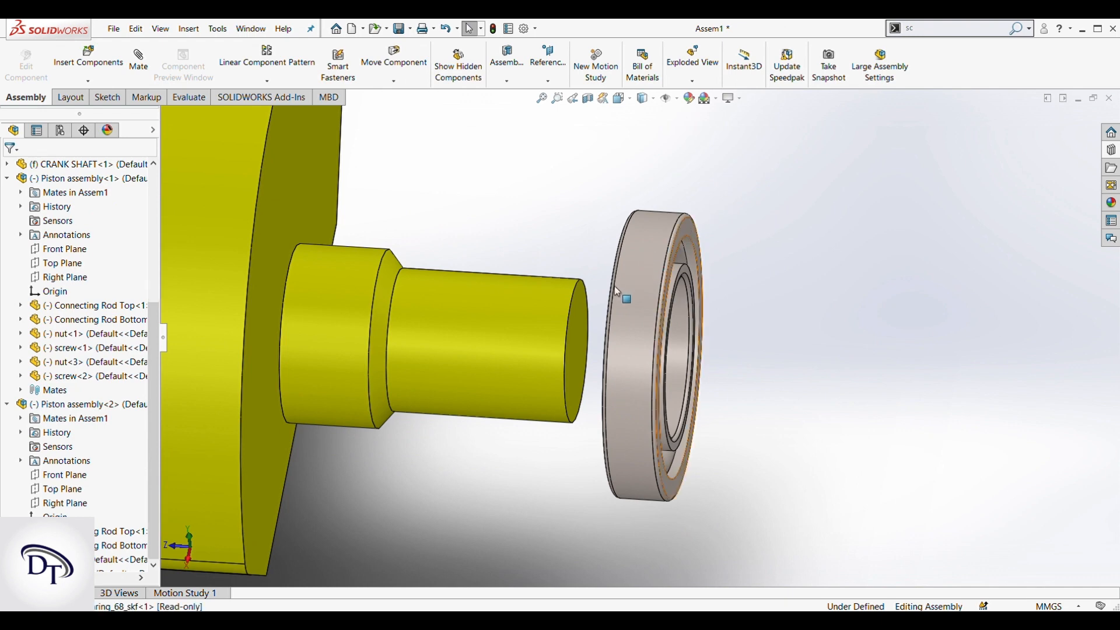
left_click(585, 337, "ctrl")
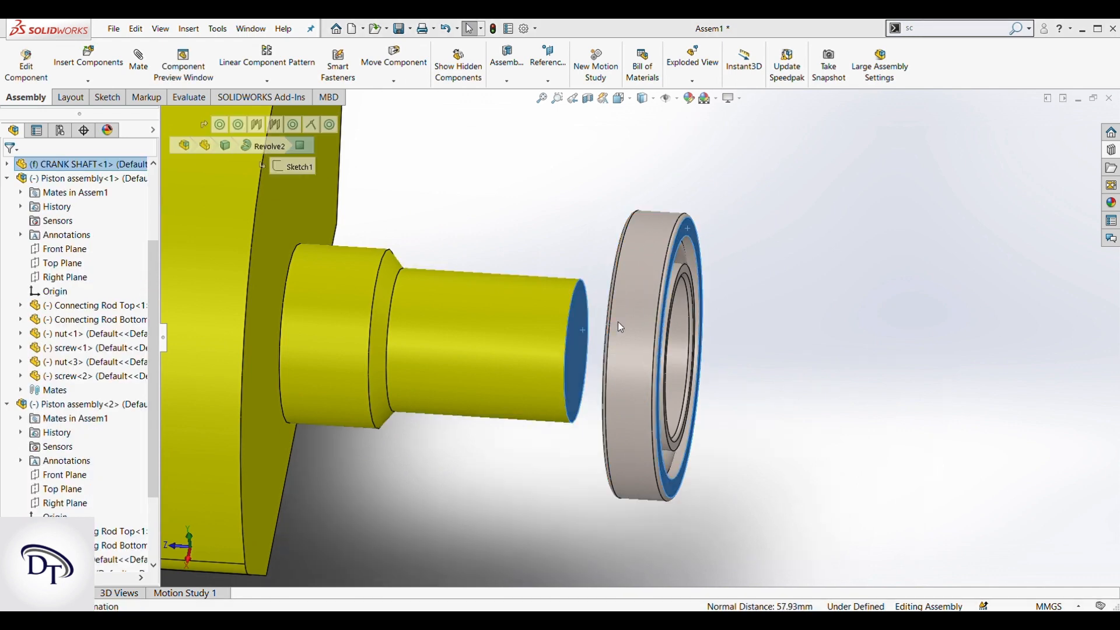
left_click(618, 322)
scroll(752, 314, "up", 3)
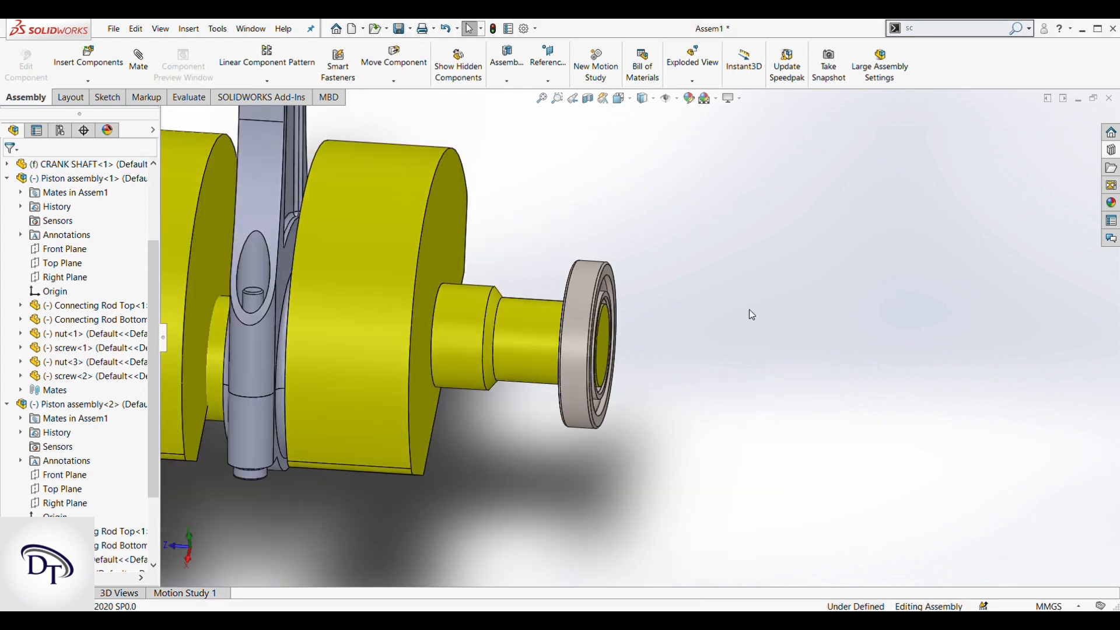
Step: Orient the assembly to the Back view and swing the upright connecting rod away from the other rod into a V arrangement
scroll(752, 315, "up", 5)
middle_click_drag(491, 327, 417, 326)
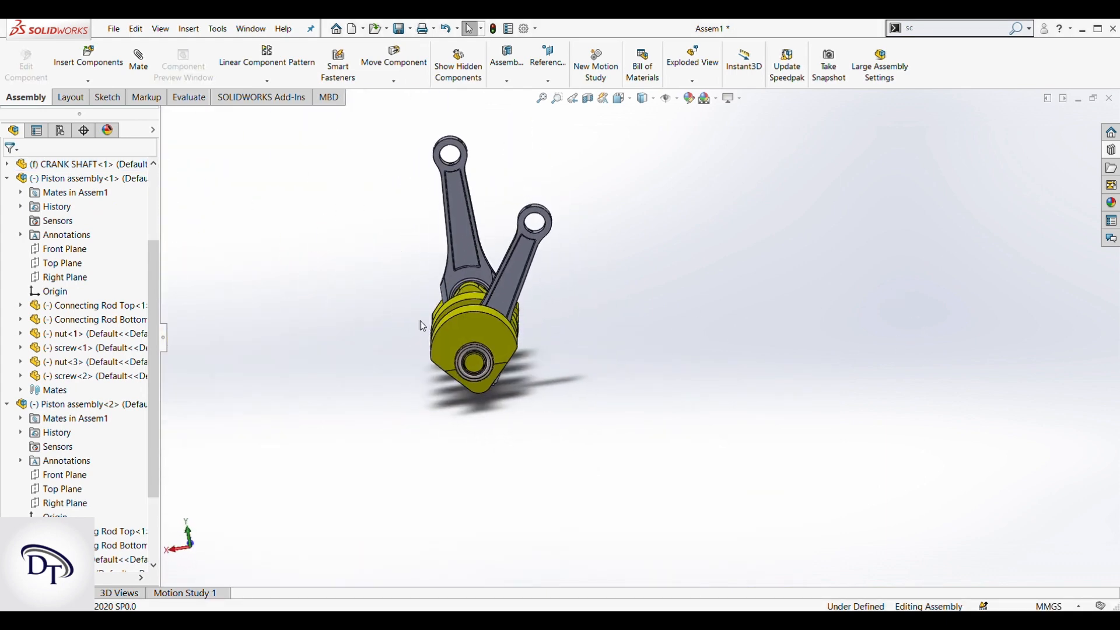
key("space")
left_click(535, 425)
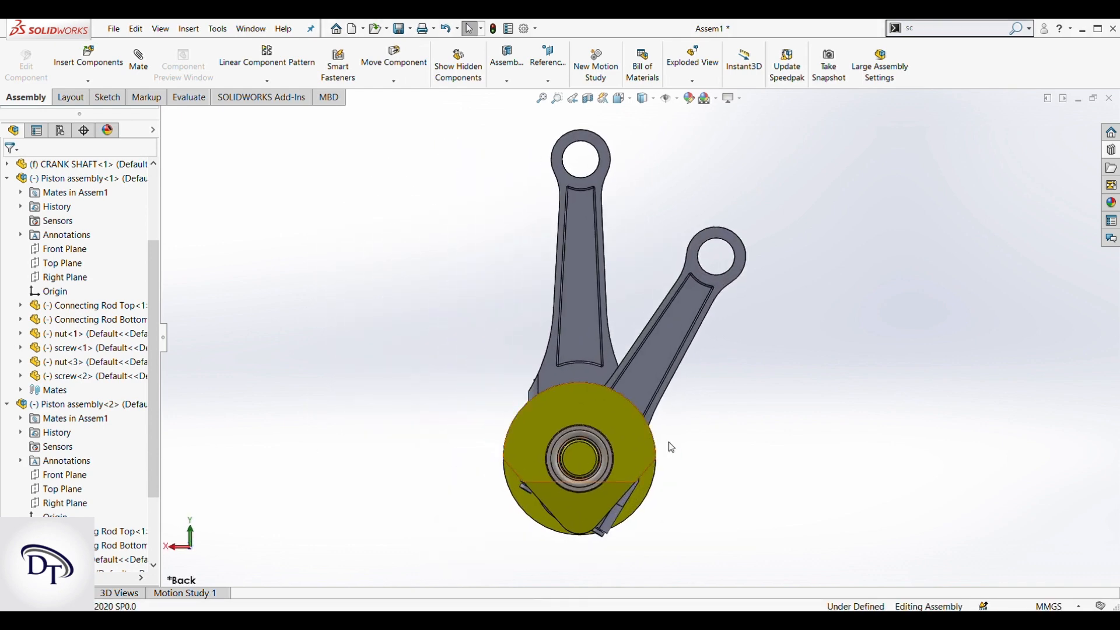
left_click(630, 433)
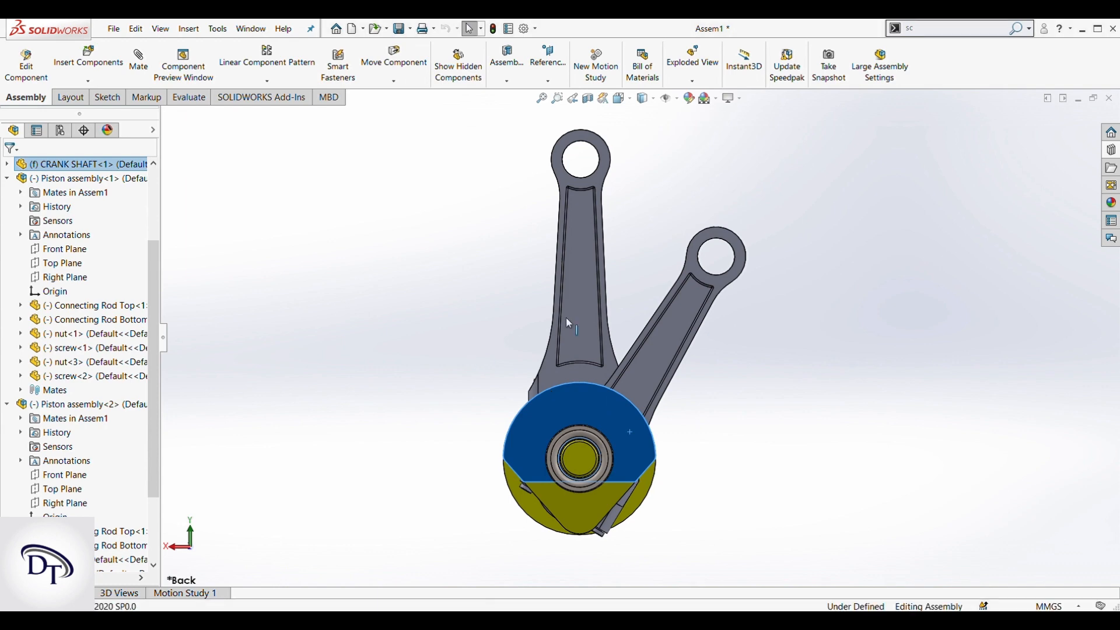
left_click_drag(583, 275, 465, 289)
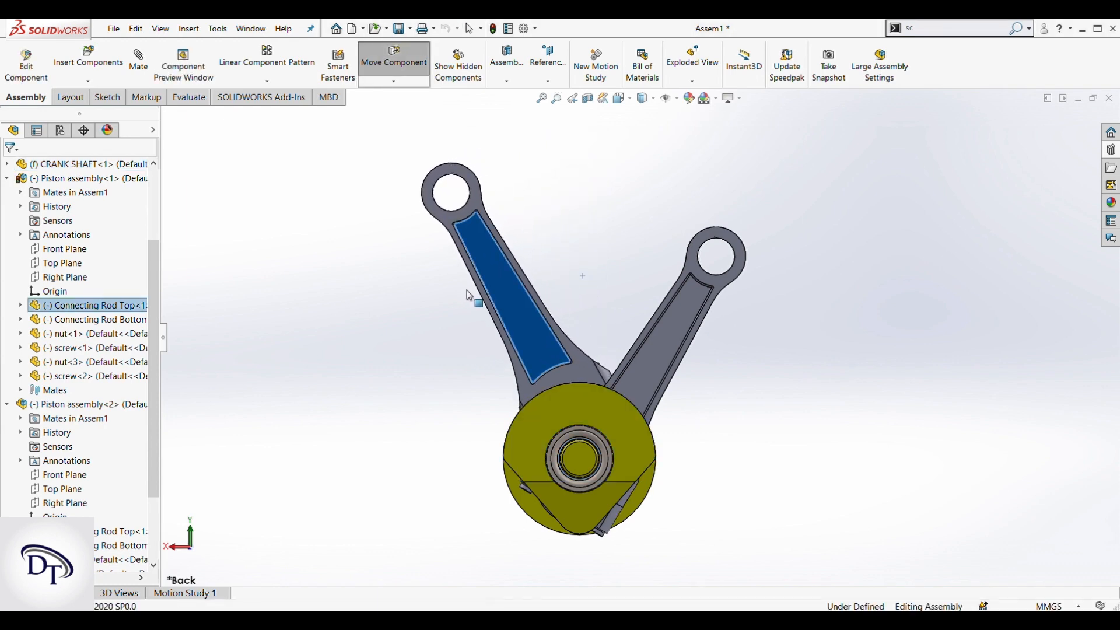
left_click(676, 325)
left_click_drag(676, 327, 678, 327)
left_click(729, 375)
Step: Insert the PISTON part above the second connecting rod and place a second copy above the first rod
scroll(484, 288, "up", 3)
left_click(88, 58)
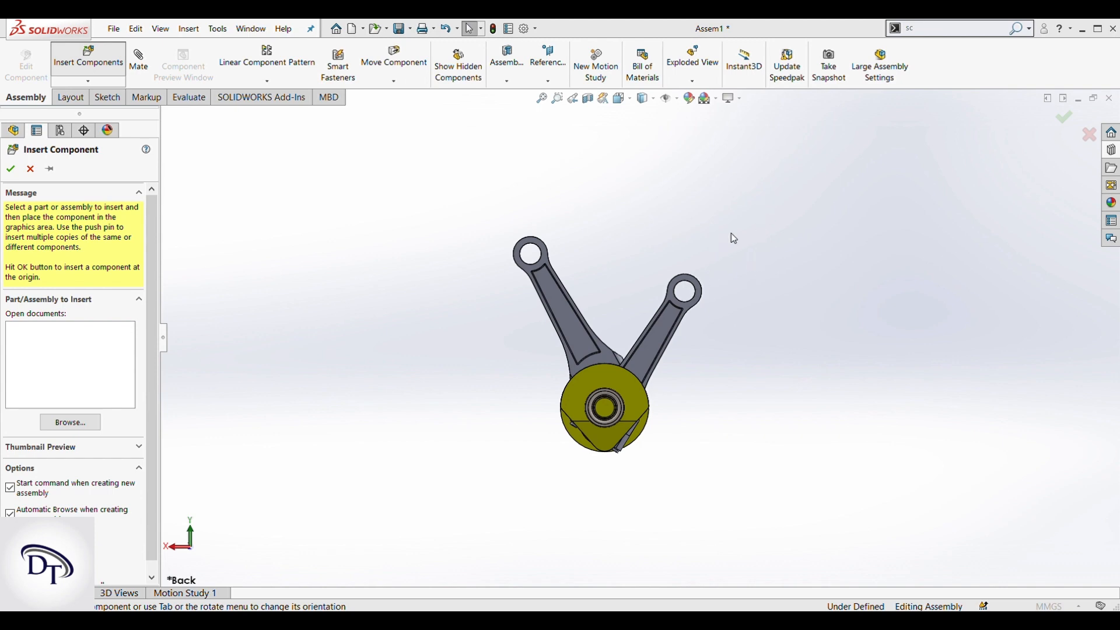
left_click(774, 453)
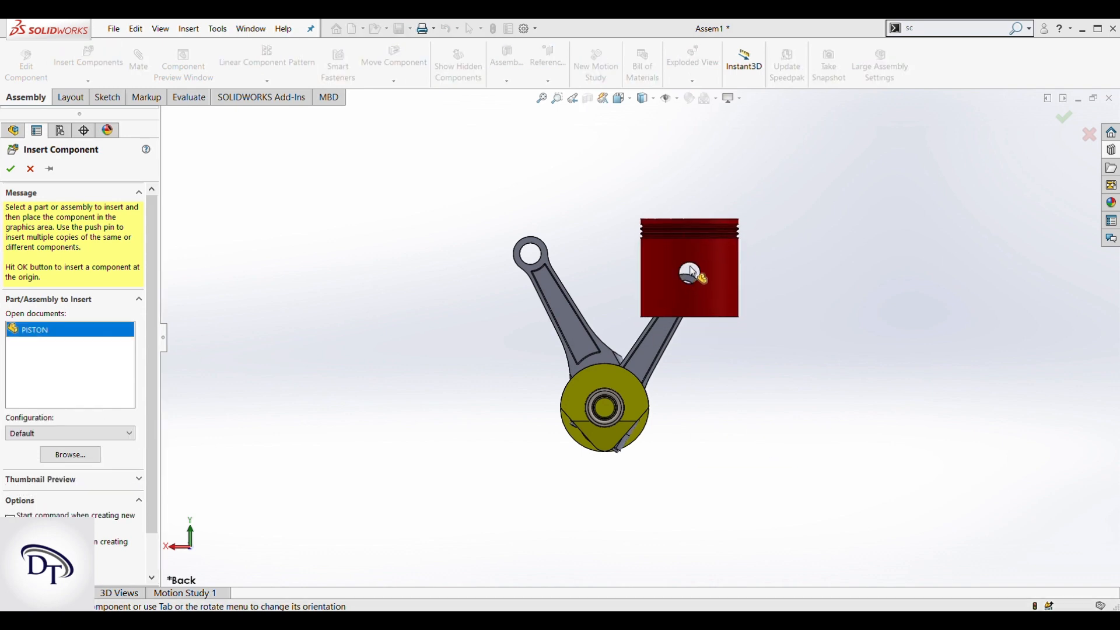
left_click(699, 244)
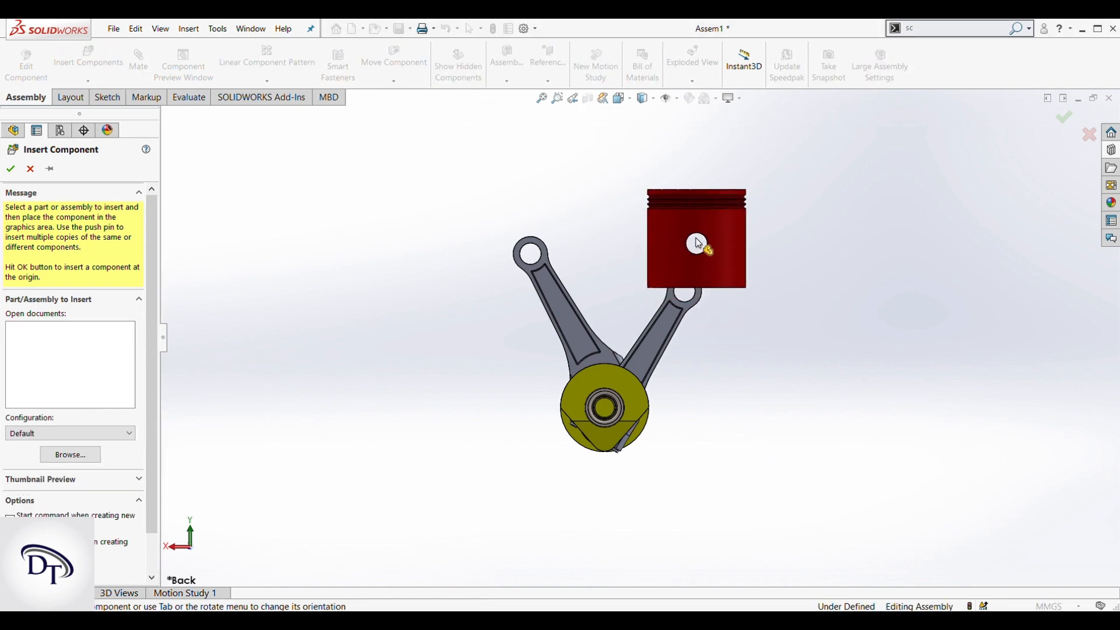
left_click_drag(679, 225, 455, 205, "ctrl")
left_click(740, 351)
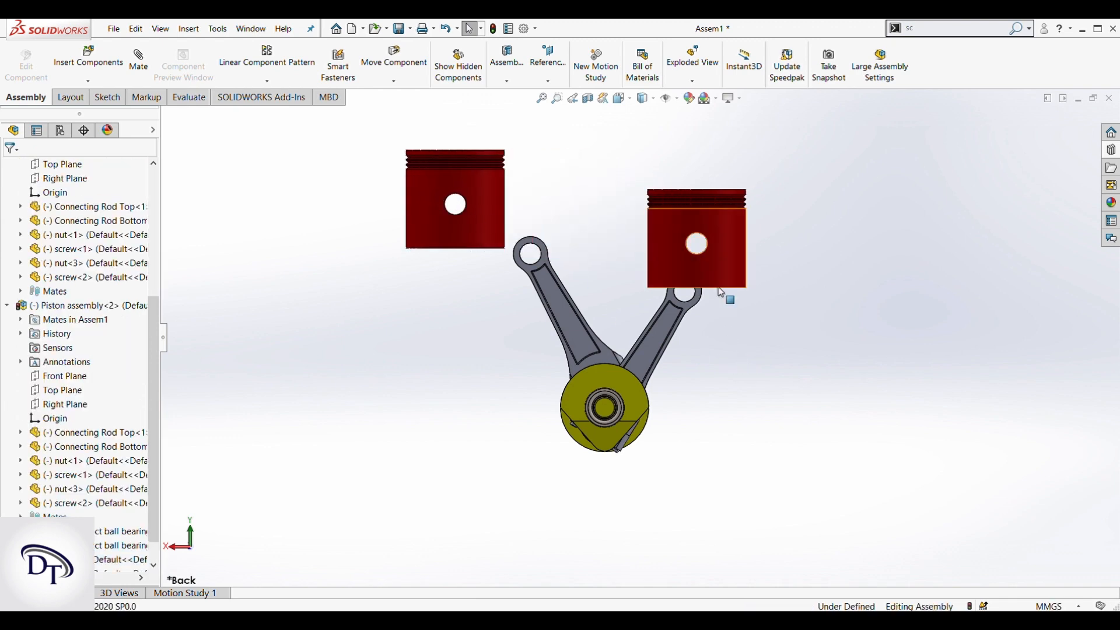
Step: Mate the pin hole of the piston above the second connecting rod concentric with that rod's small-end bore
middle_click_drag(722, 293, 694, 303)
scroll(680, 287, "down", 5)
left_click(668, 268)
scroll(687, 346, "down", 8)
middle_click_drag(617, 373, 511, 387)
left_click(511, 388, "ctrl")
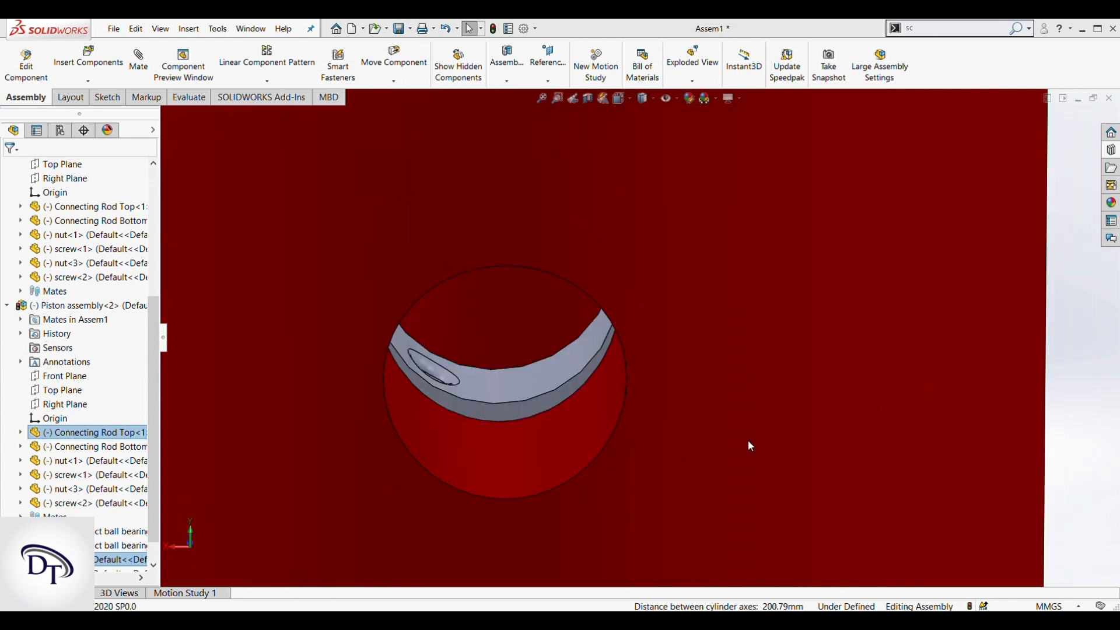
scroll(474, 384, "up", 11)
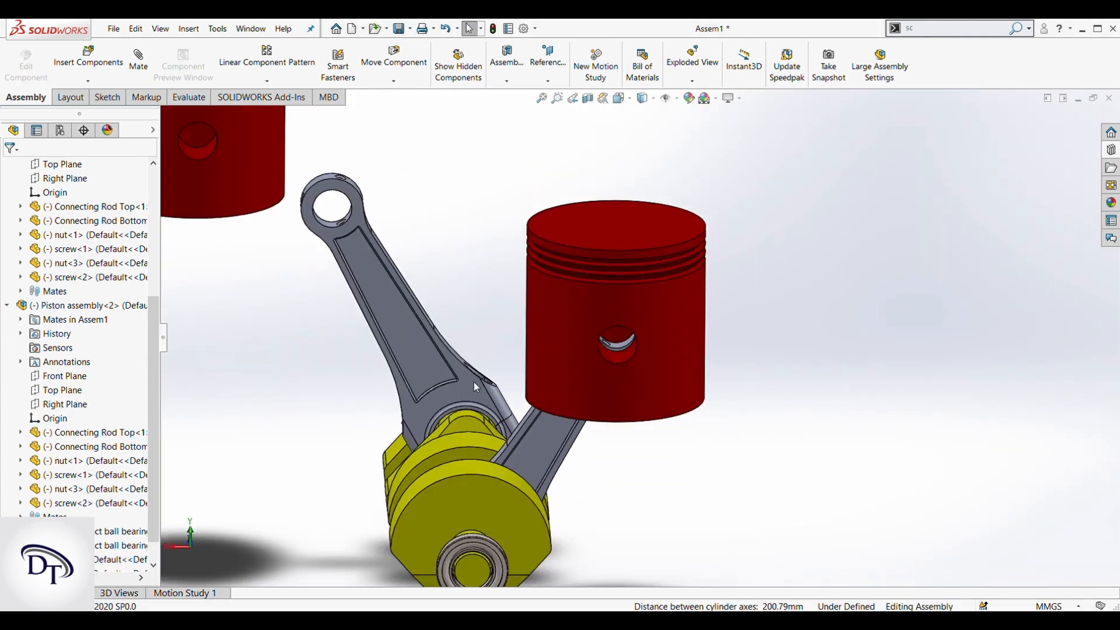
scroll(395, 252, "down", 4)
scroll(394, 251, "down", 1)
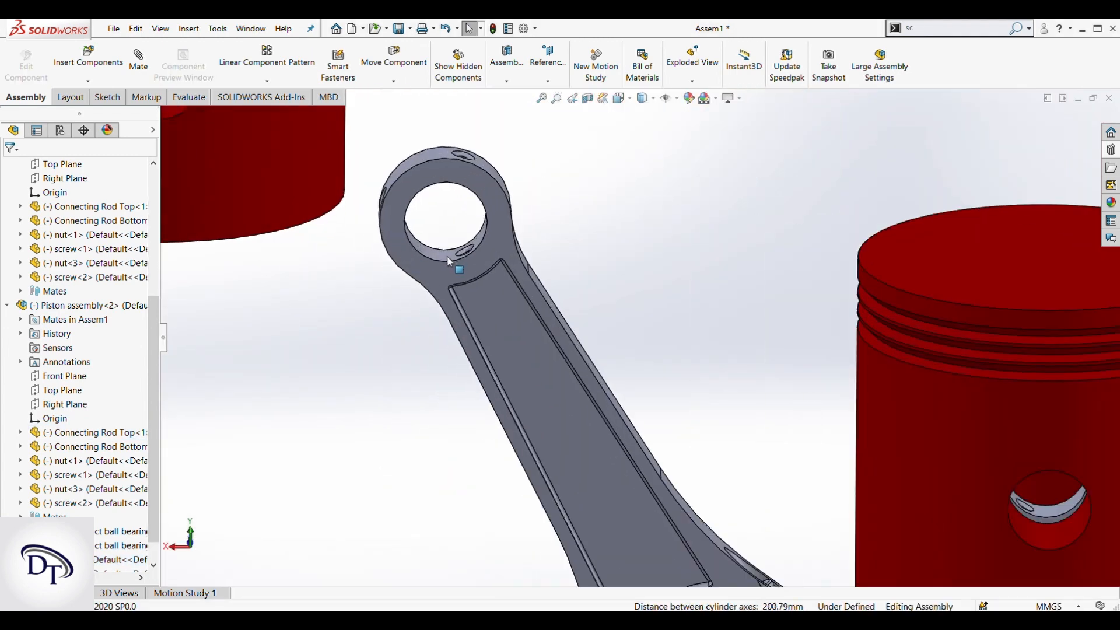
double_click(448, 257)
scroll(407, 266, "up", 2)
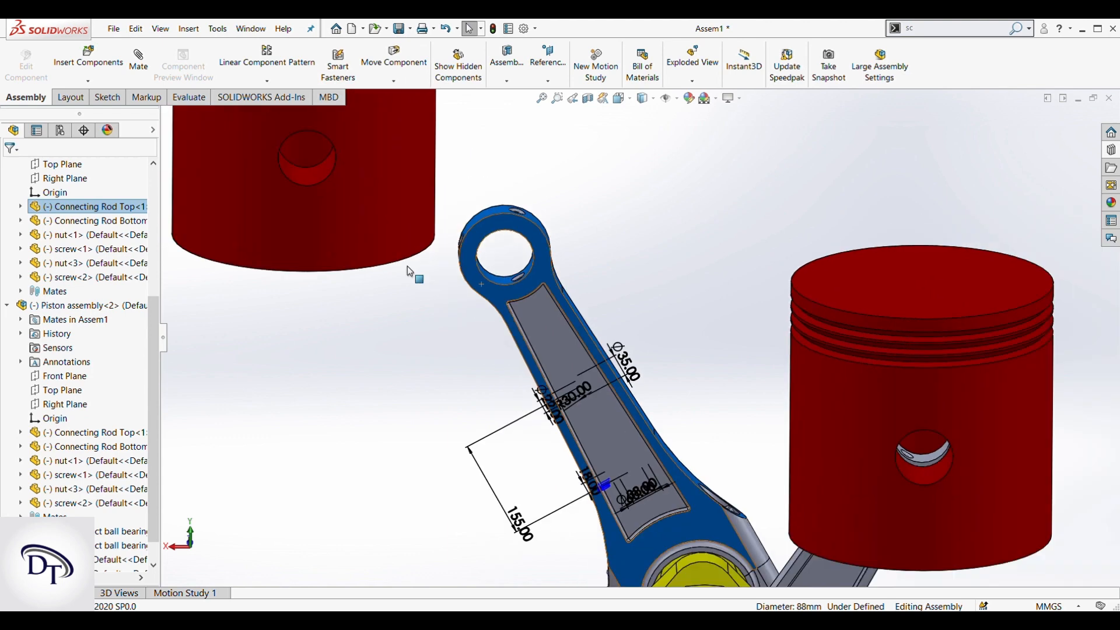
double_click(315, 175)
left_click(406, 310)
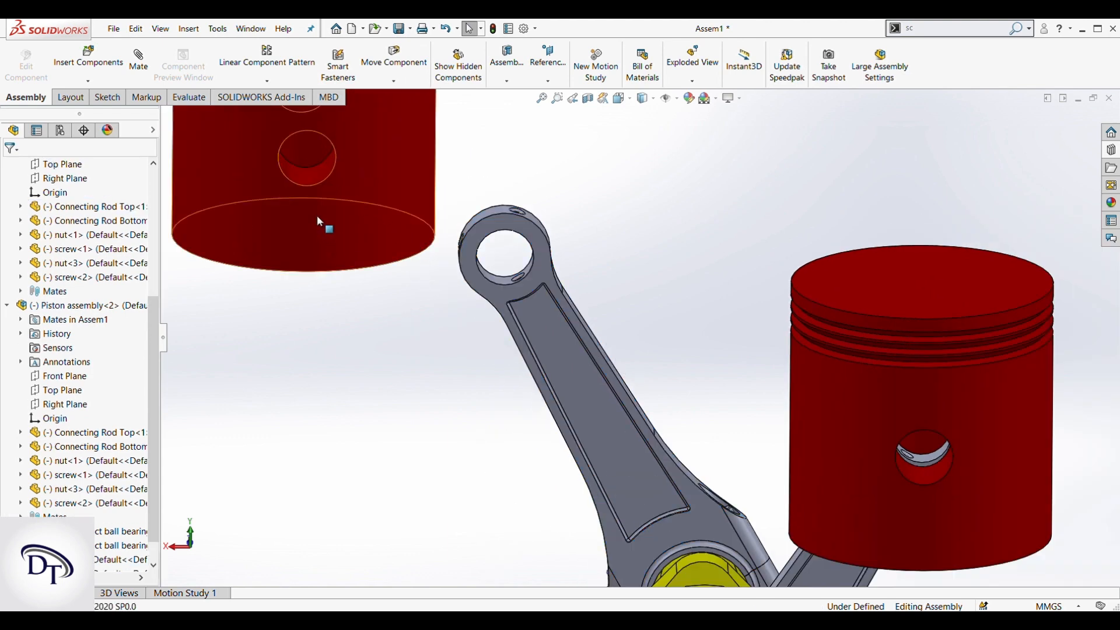
left_click(310, 176)
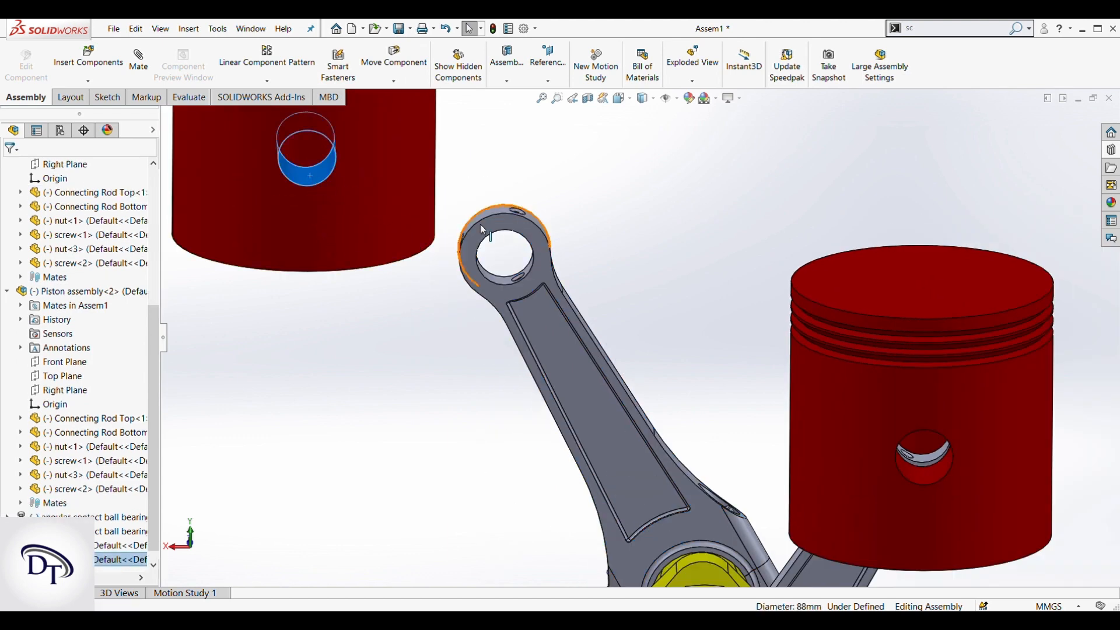
double_click(497, 283)
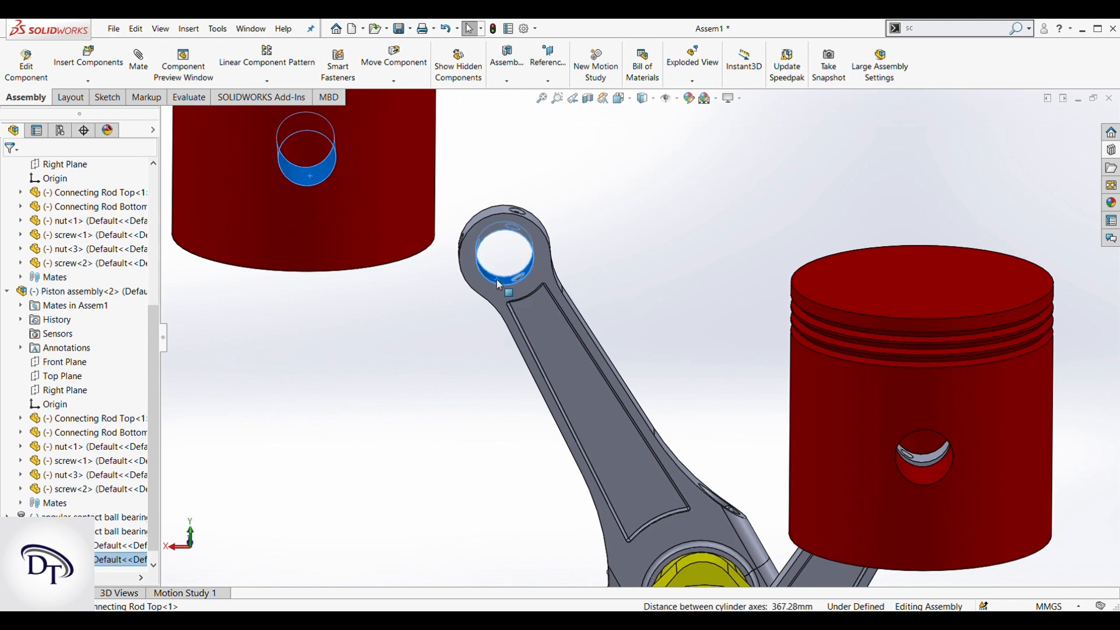
left_click(474, 302)
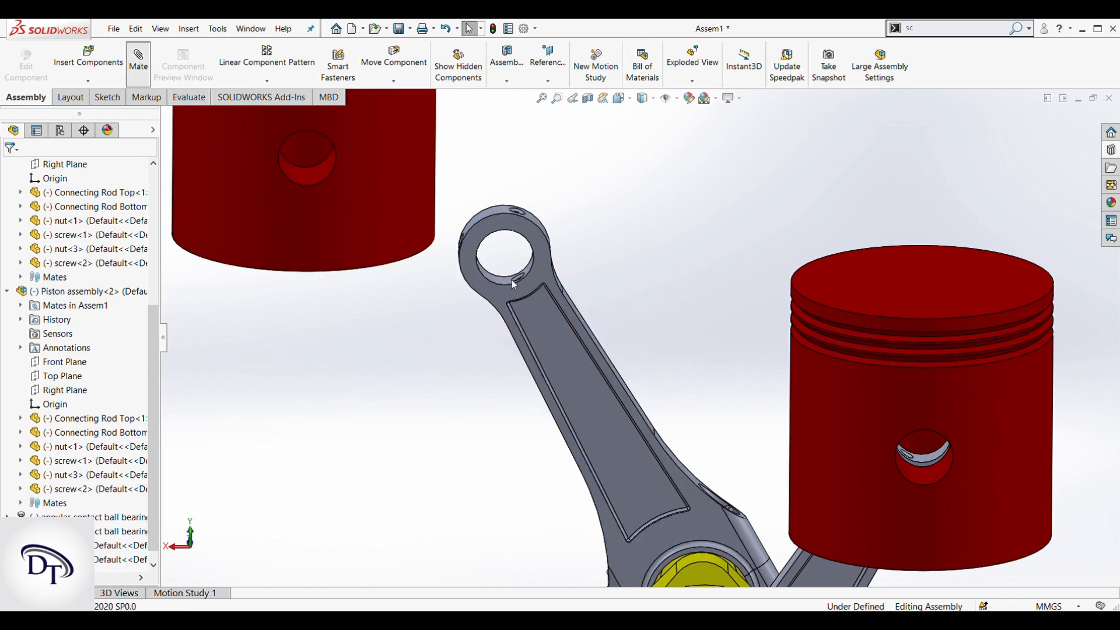
Step: Add a concentric mate between the first connecting rod's small-end bore and the other piston's pin hole
scroll(513, 285, "down", 5)
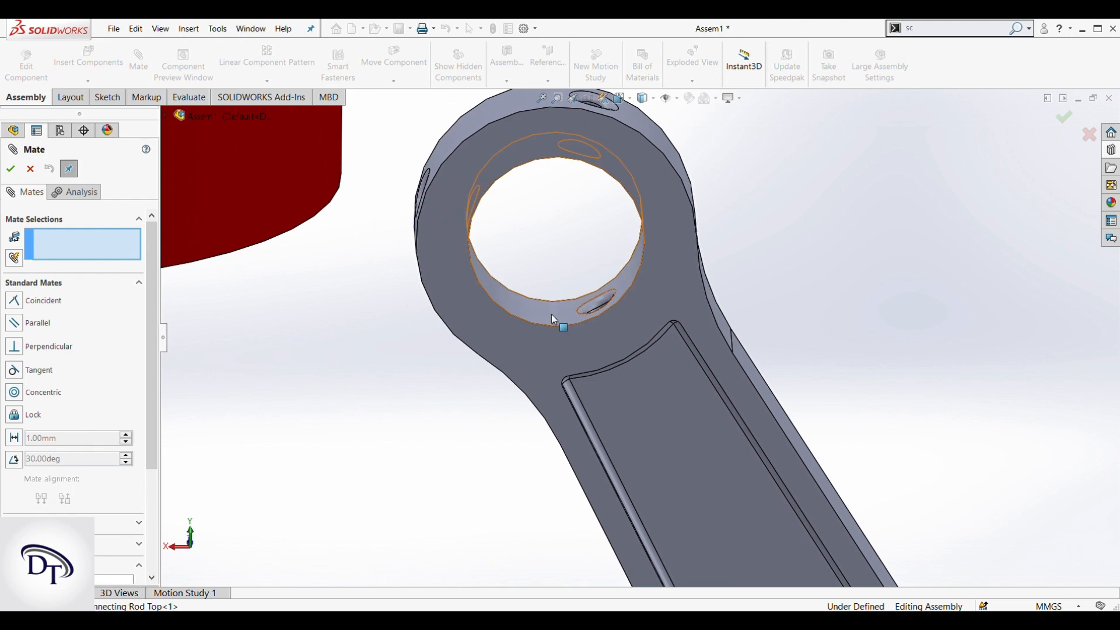
left_click(552, 314)
scroll(419, 319, "up", 3)
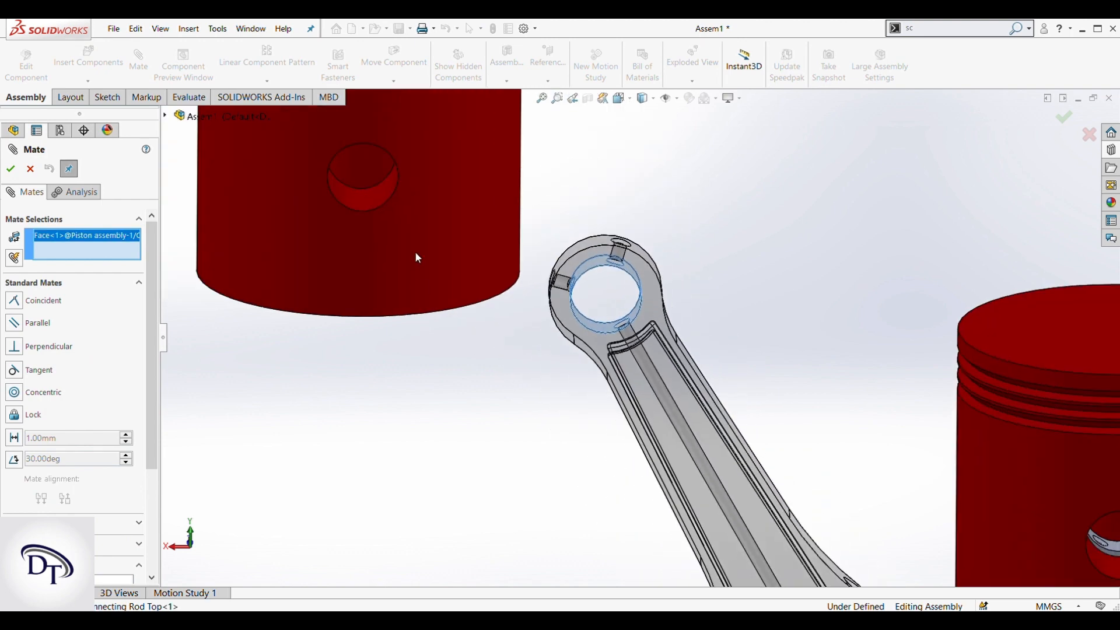
left_click(372, 205)
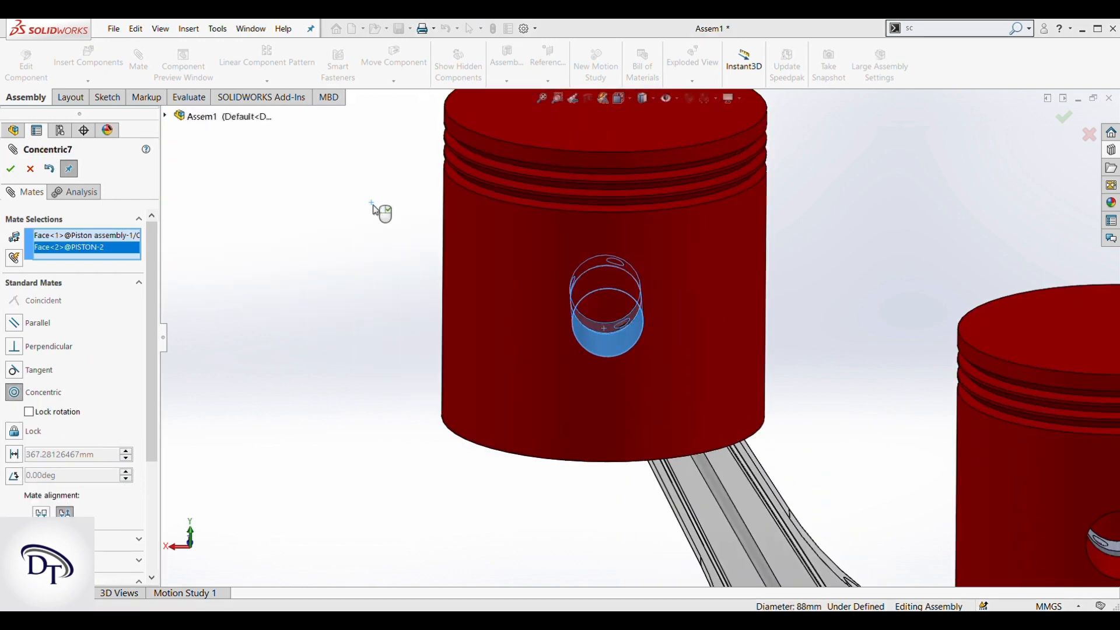
key("Return")
scroll(869, 360, "up", 4)
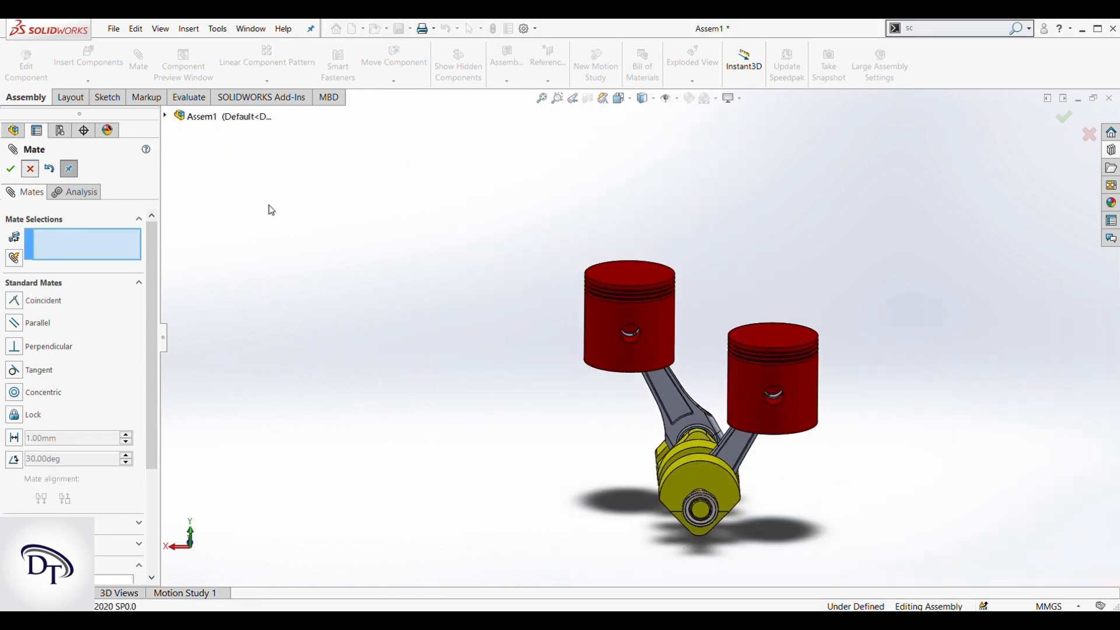
key("Escape")
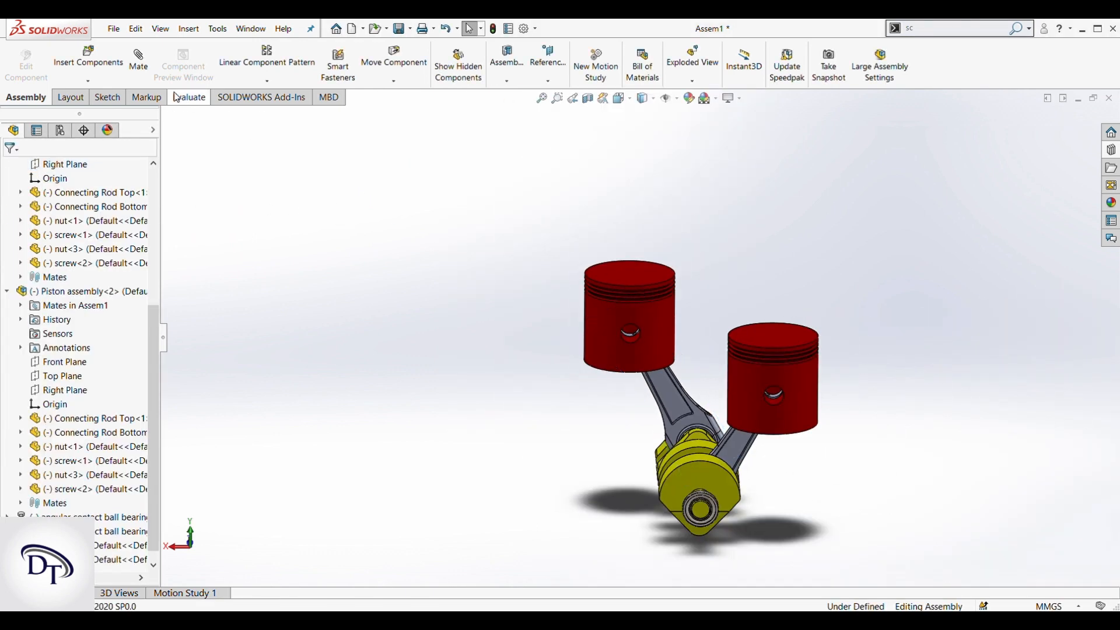
Step: Insert the pin part and place it beside the piston on the second connecting rod
left_click(87, 59)
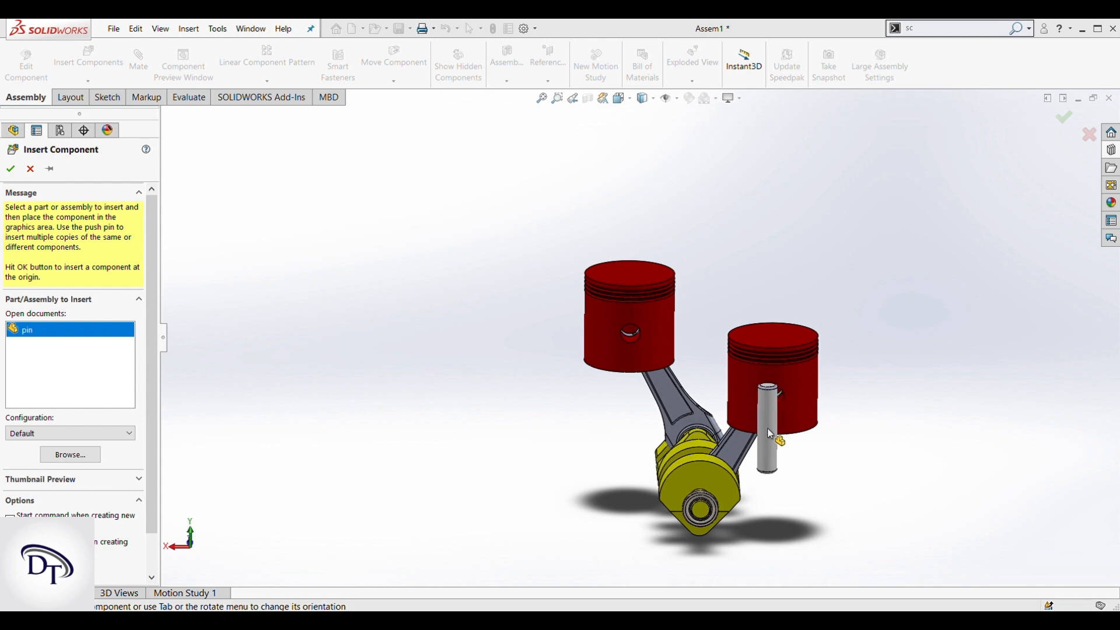
scroll(775, 441, "down", 3)
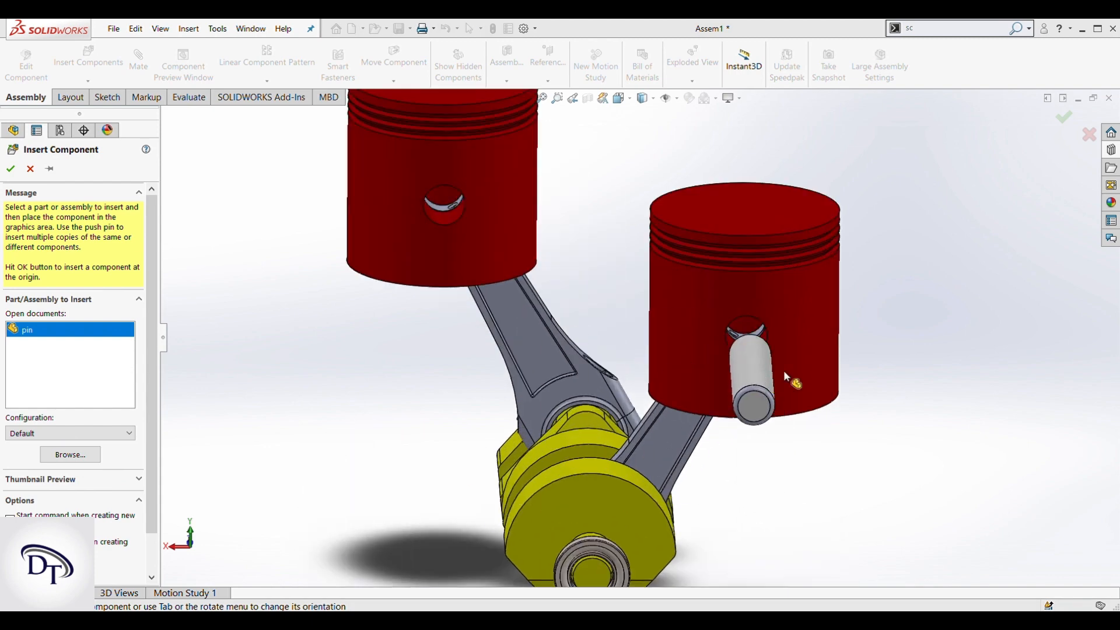
left_click(928, 318)
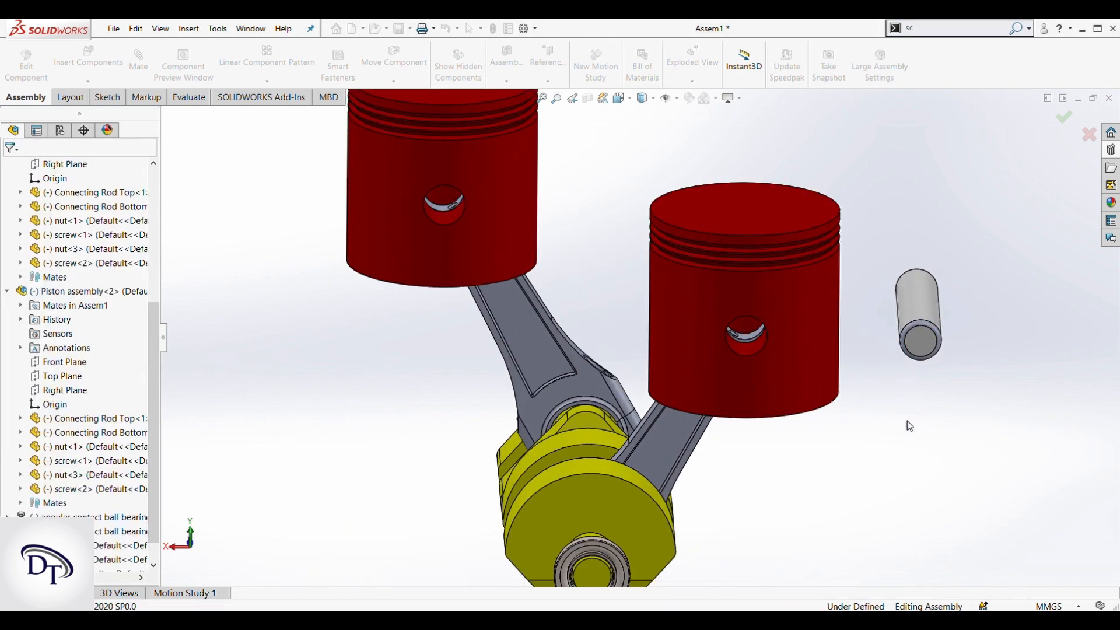
scroll(901, 308, "down", 3)
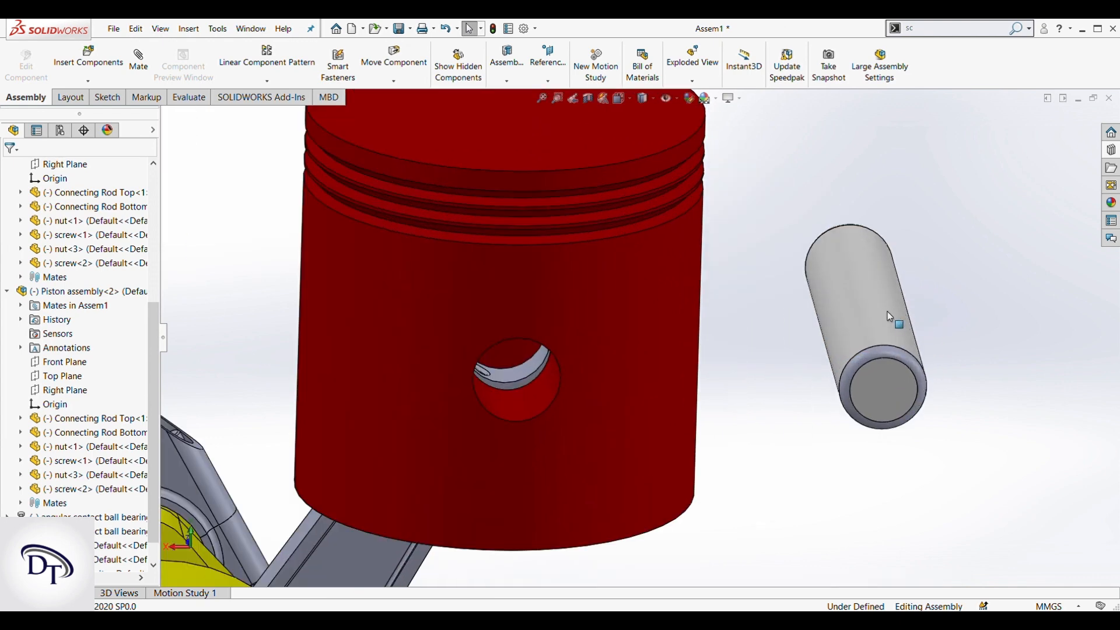
Step: Mate the pin concentric with the second connecting rod's small-end bore inside its piston
left_click(887, 311)
left_click(523, 371, "ctrl")
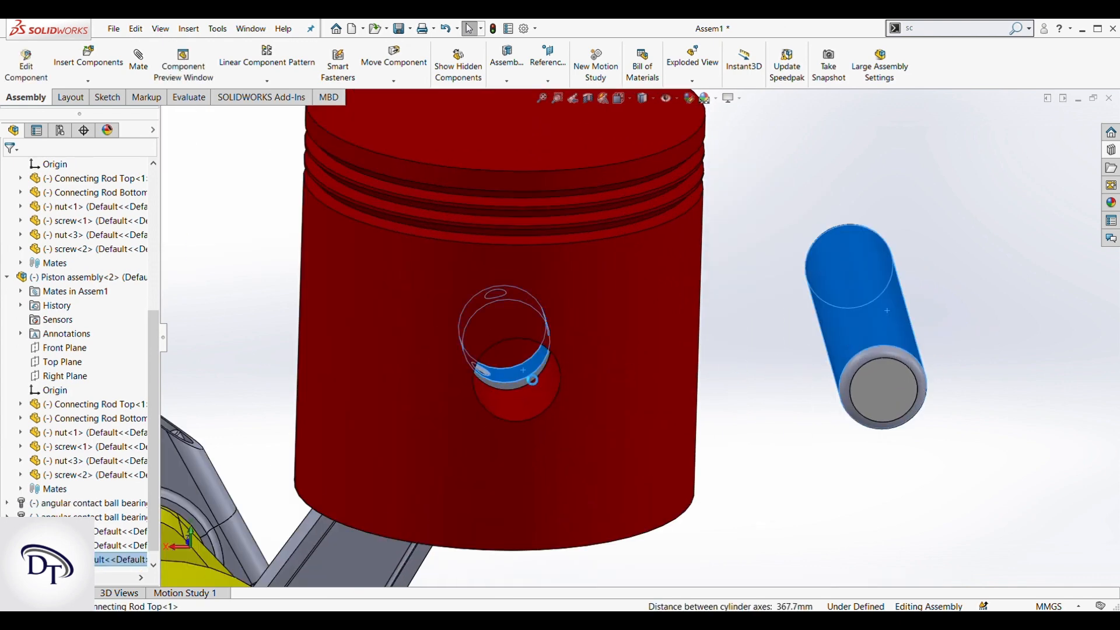
left_click(751, 416)
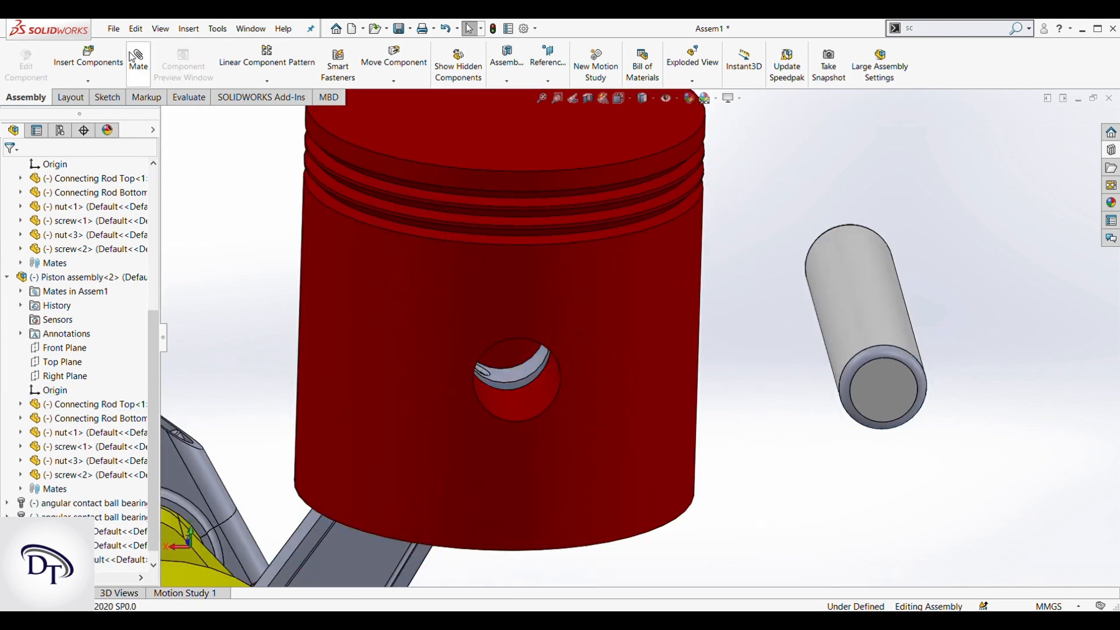
left_click(516, 378)
left_click(862, 314)
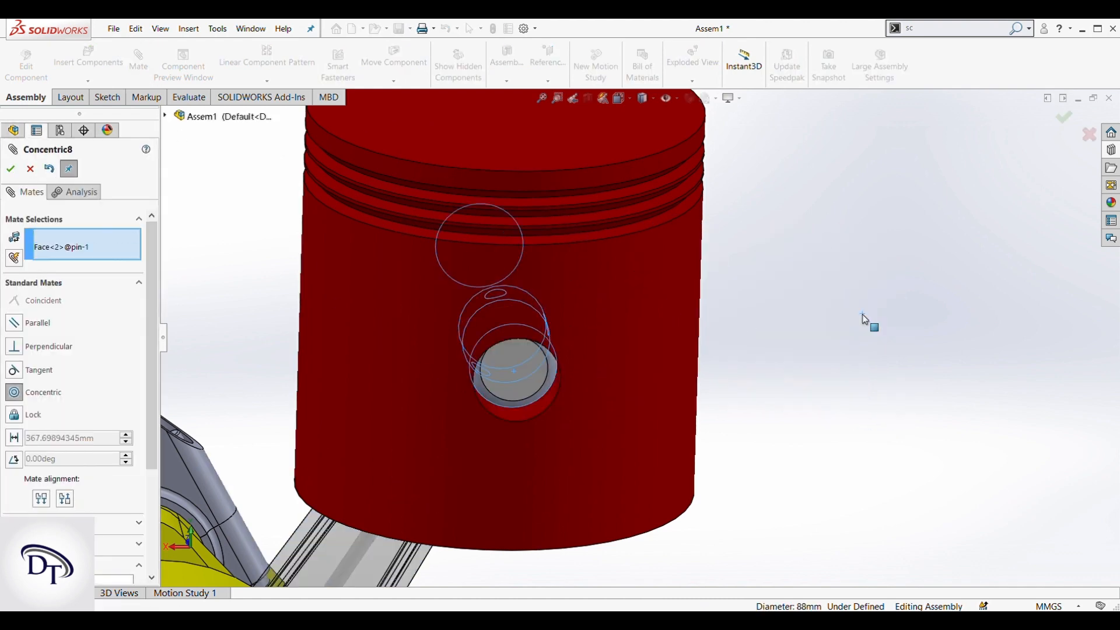
left_click(1040, 280)
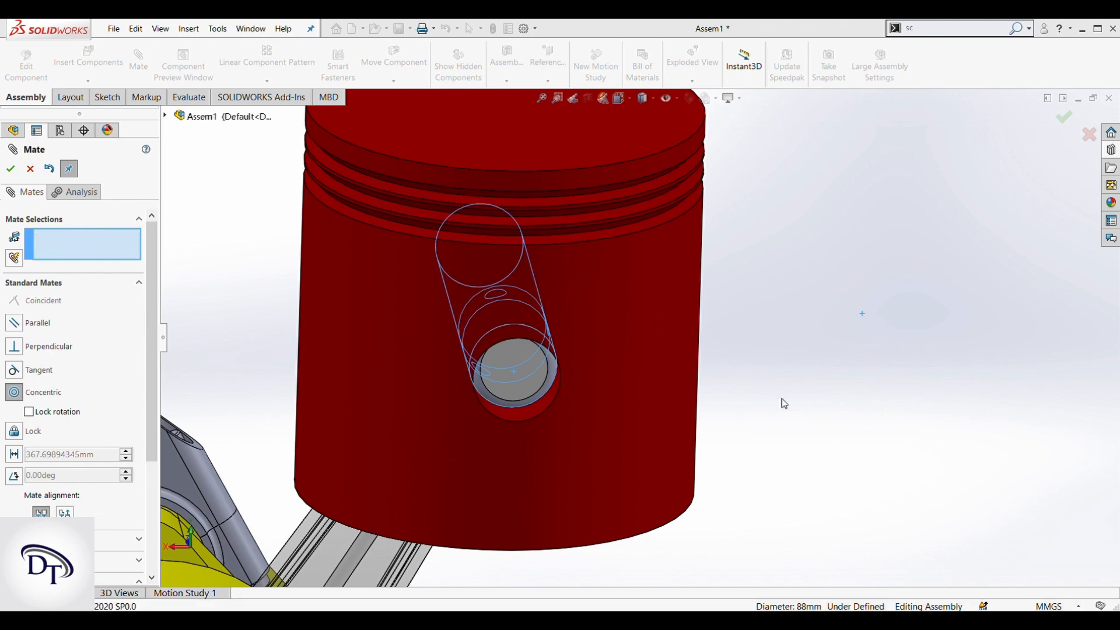
scroll(779, 400, "up", 7)
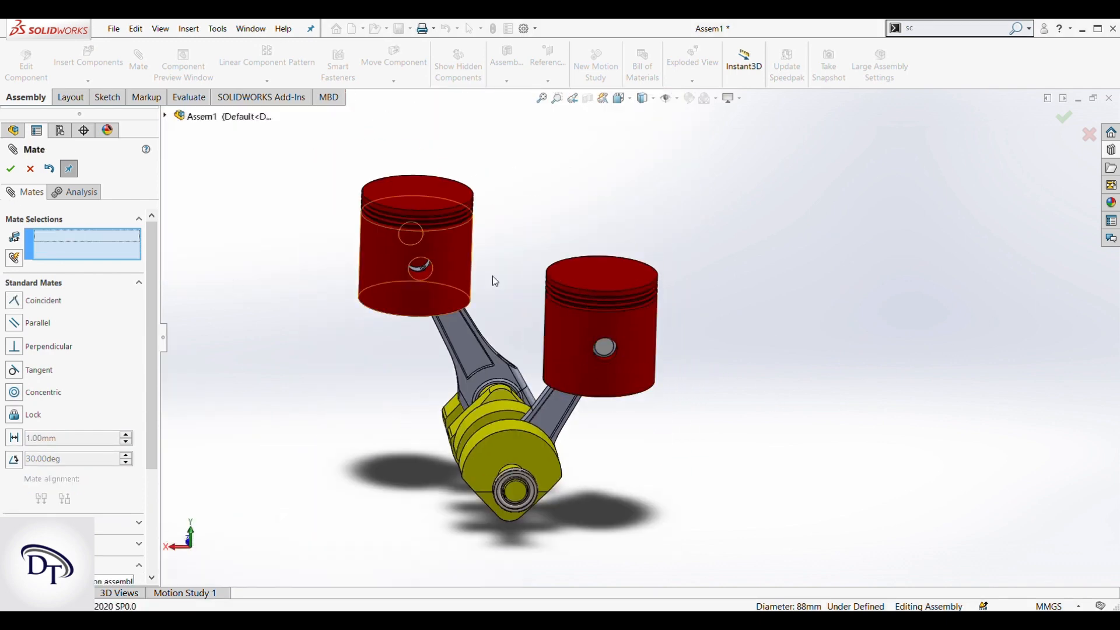
scroll(551, 321, "down", 4)
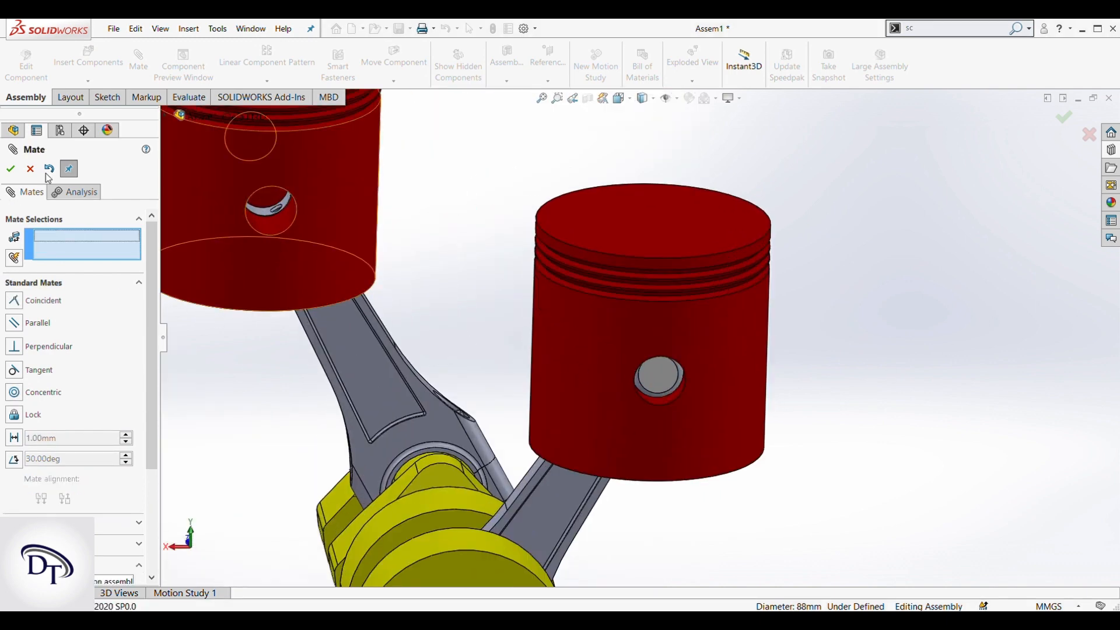
key("Escape")
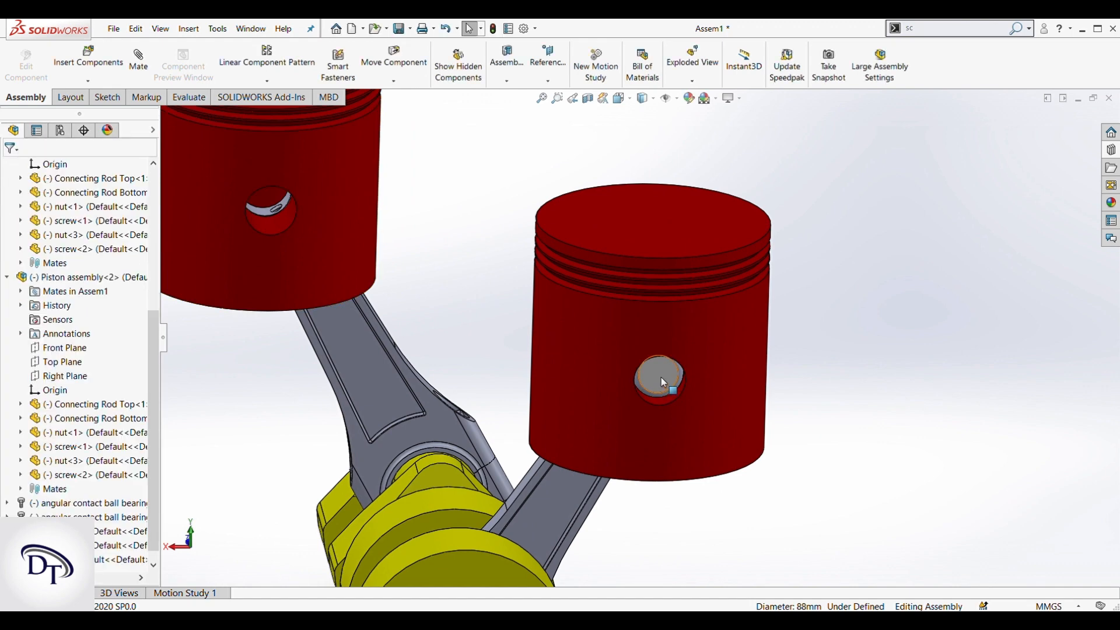
Step: Create a second copy of the pin and place it between the two pistons
left_click(661, 379)
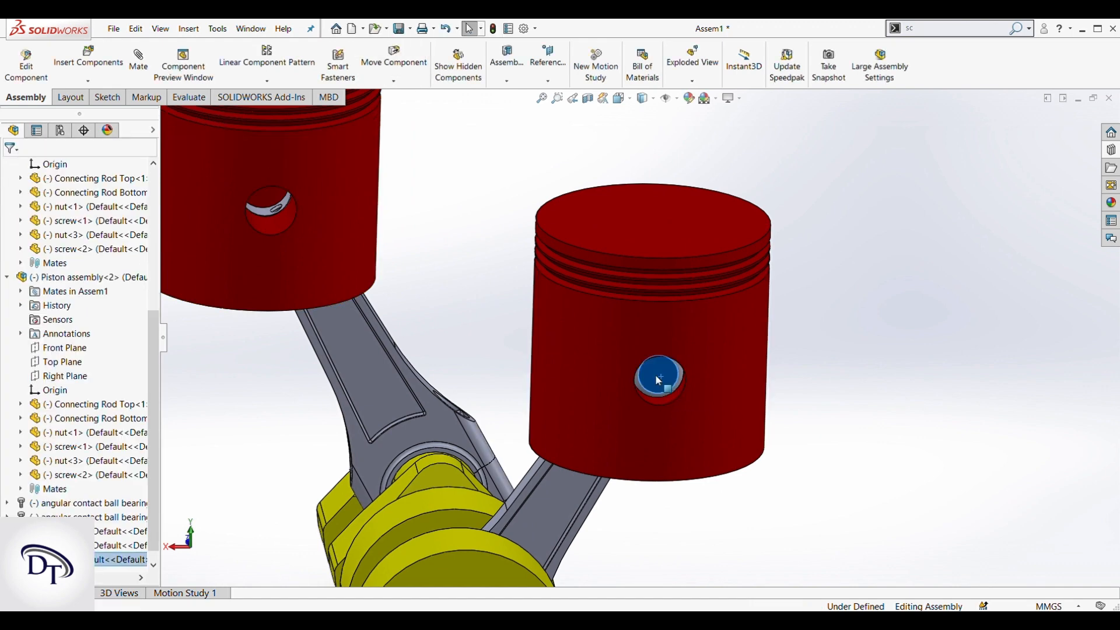
left_click_drag(658, 380, 435, 224)
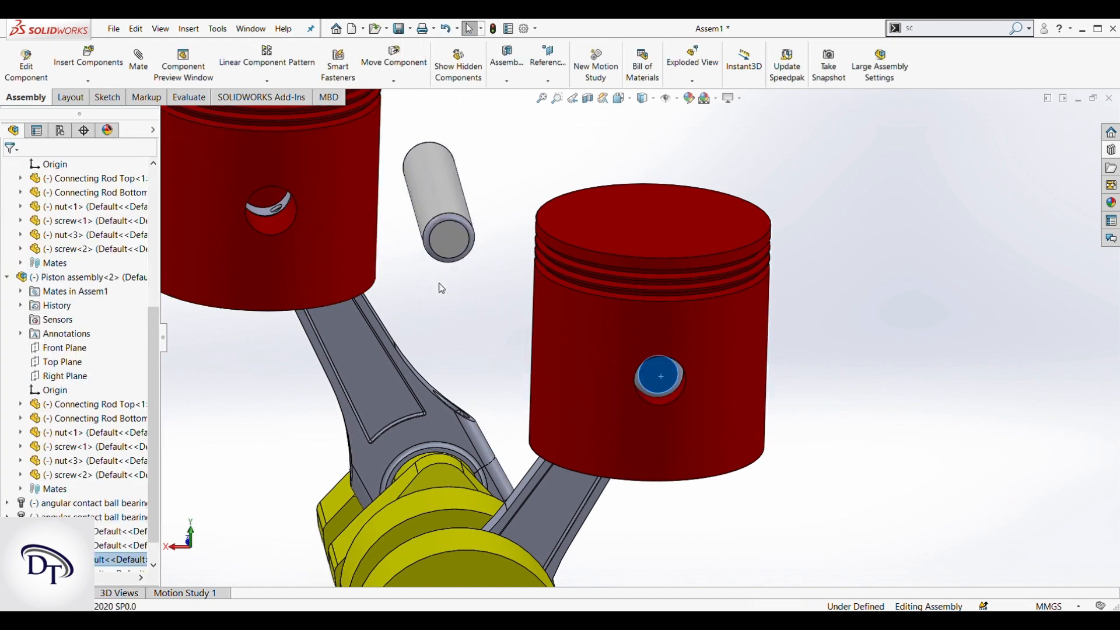
left_click(439, 284)
scroll(362, 282, "up", 3)
Step: Add a concentric mate between the copied pin and the pin hole of the piston on the first connecting rod
left_click(138, 61)
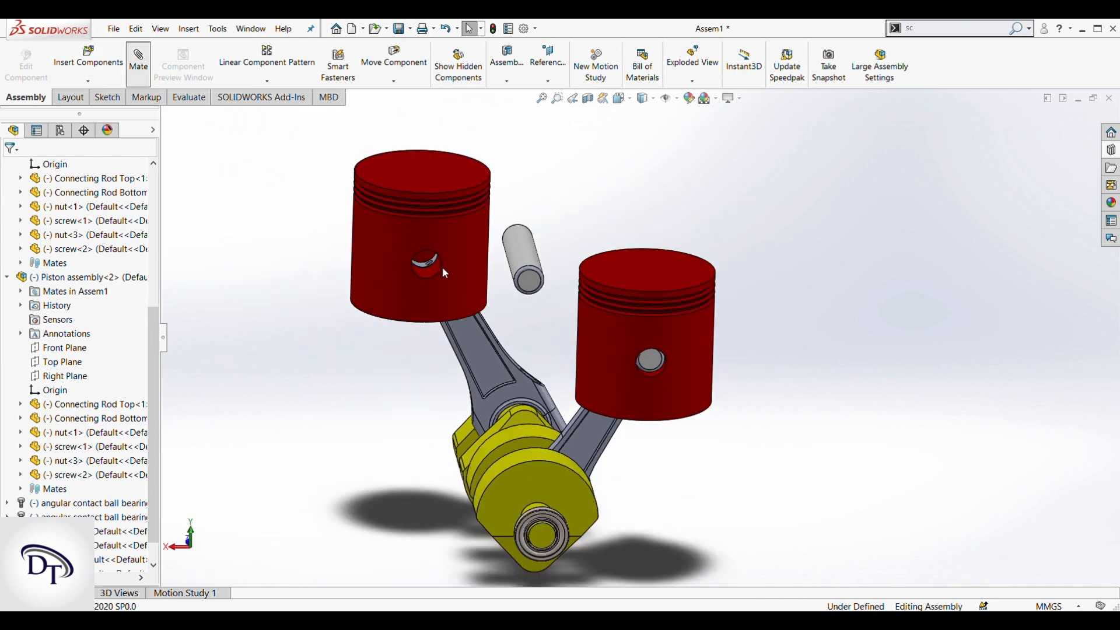
scroll(446, 270, "down", 5)
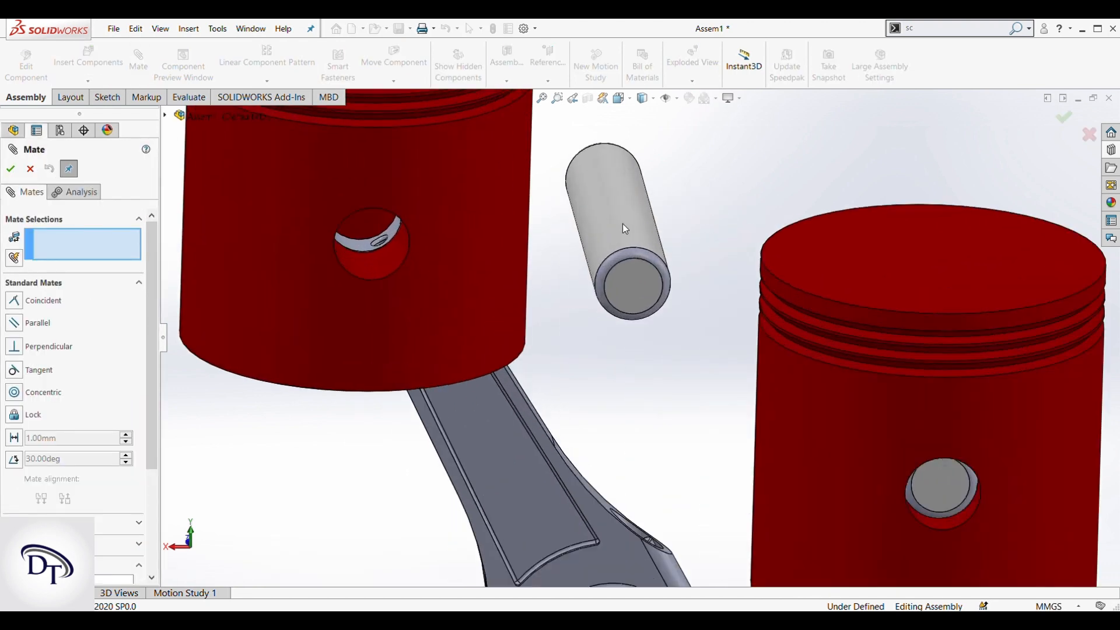
left_click(622, 223)
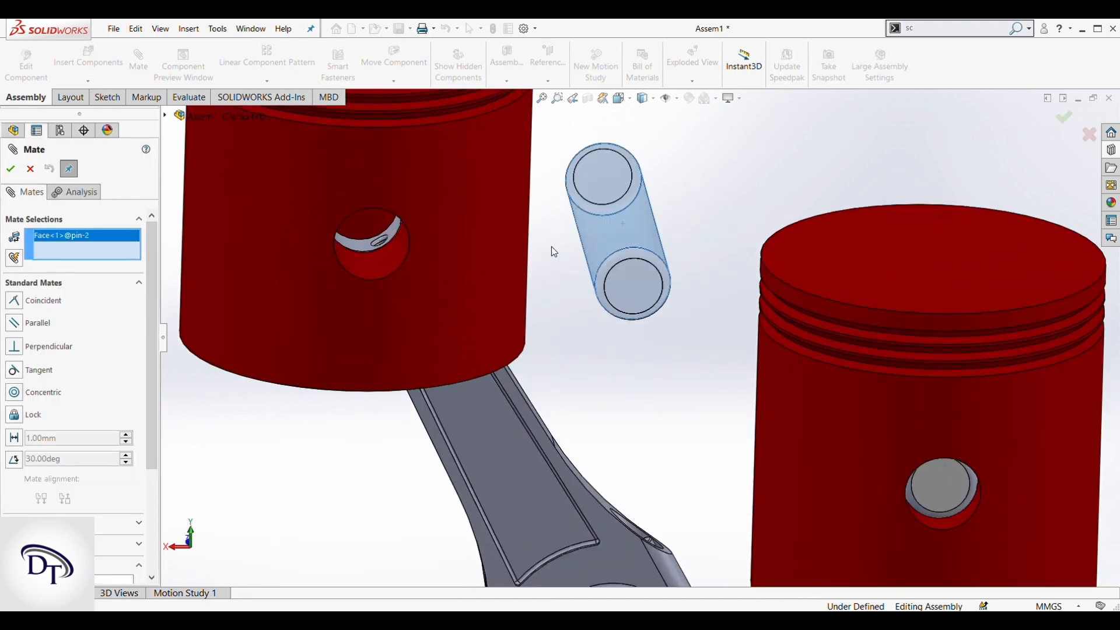
left_click(383, 264)
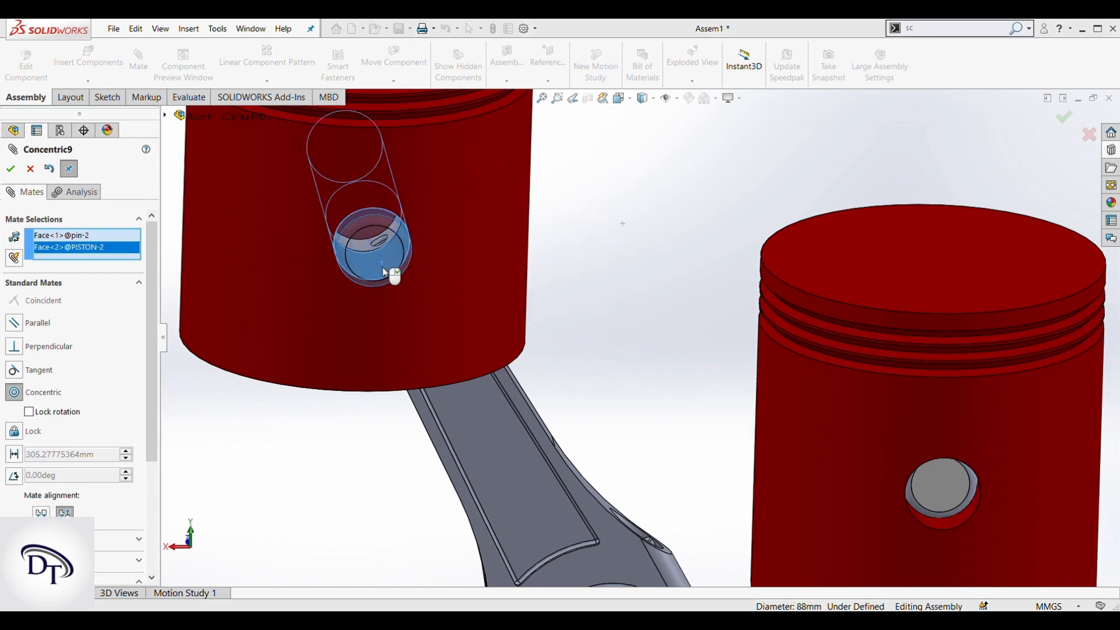
key("Return")
Step: Add a centered width mate between the copied pin's two end faces and the opposite recessed faces of the first connecting rod
scroll(507, 287, "up", 5)
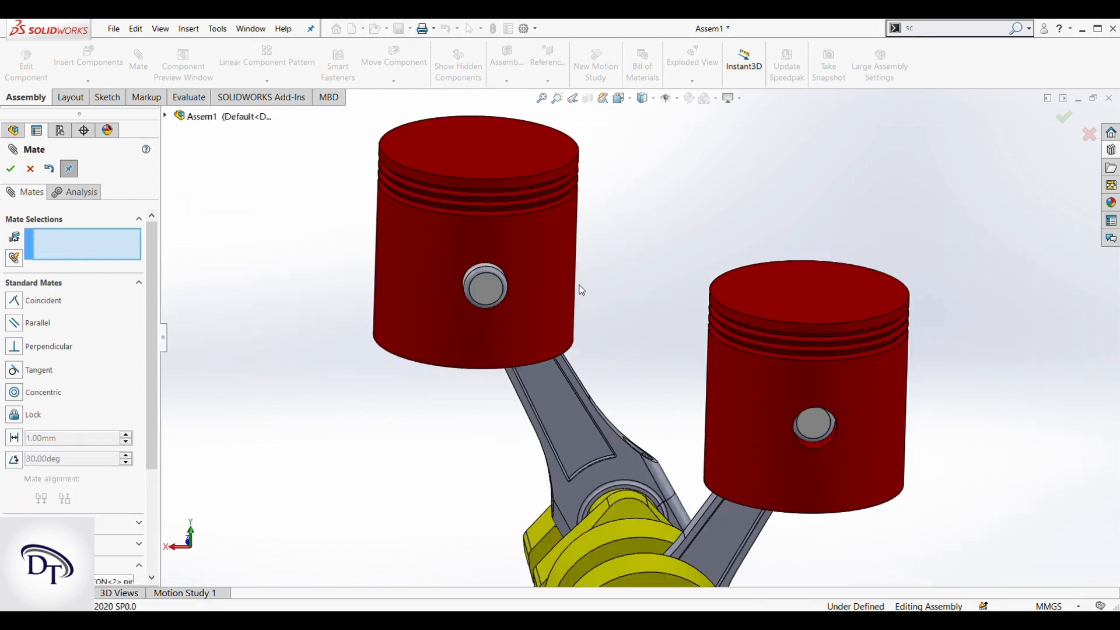
scroll(506, 288, "down", 3)
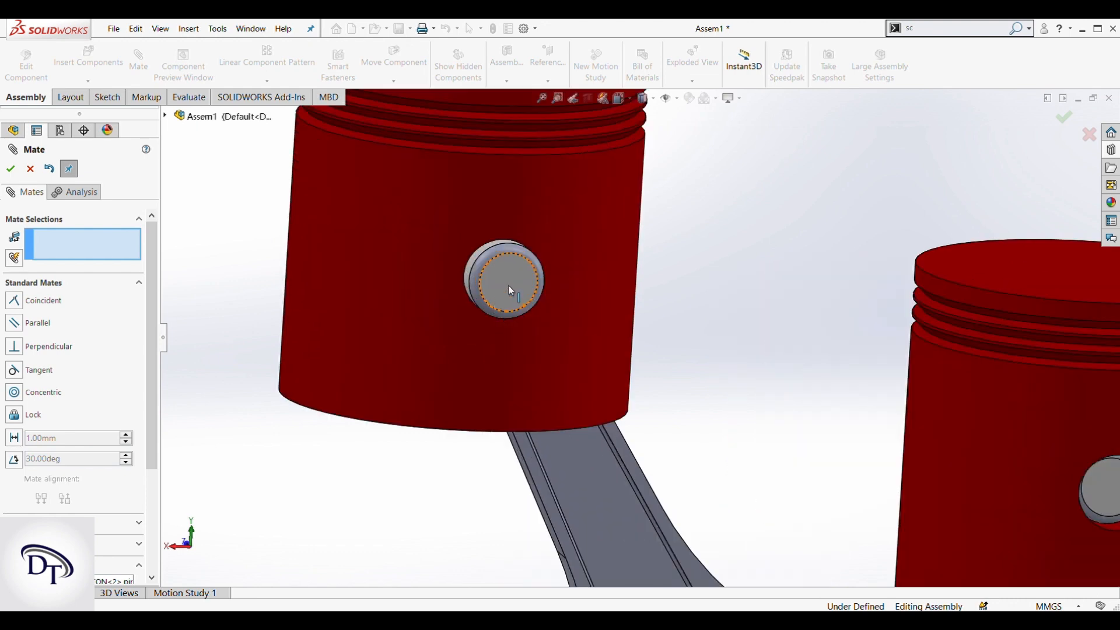
left_click(508, 285)
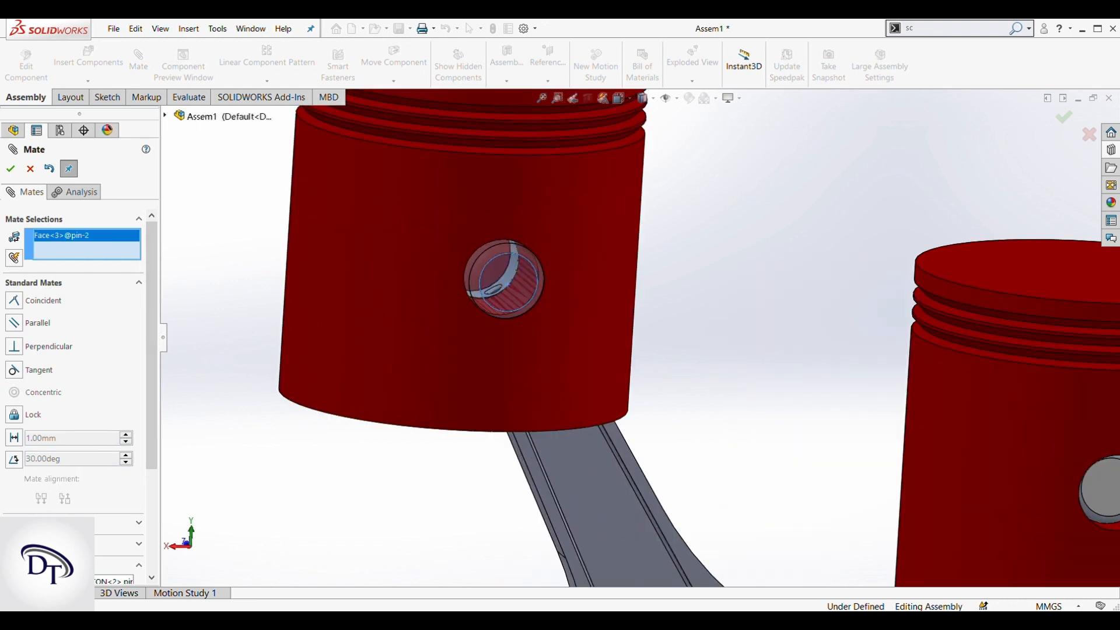
left_click(49, 523)
left_click(14, 360)
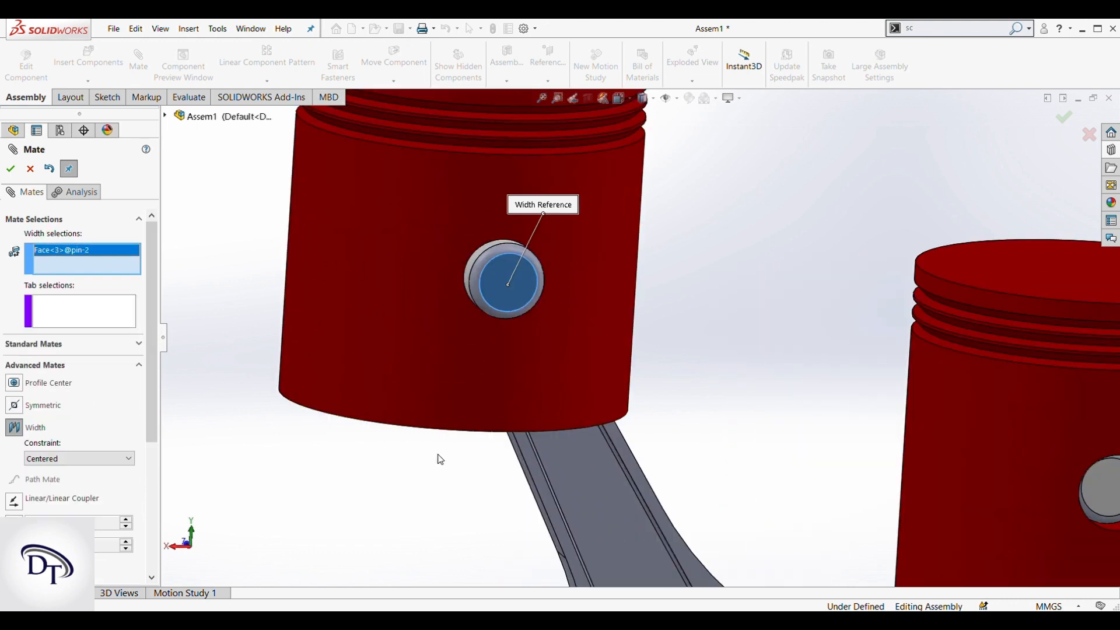
middle_click_drag(570, 430, 765, 531)
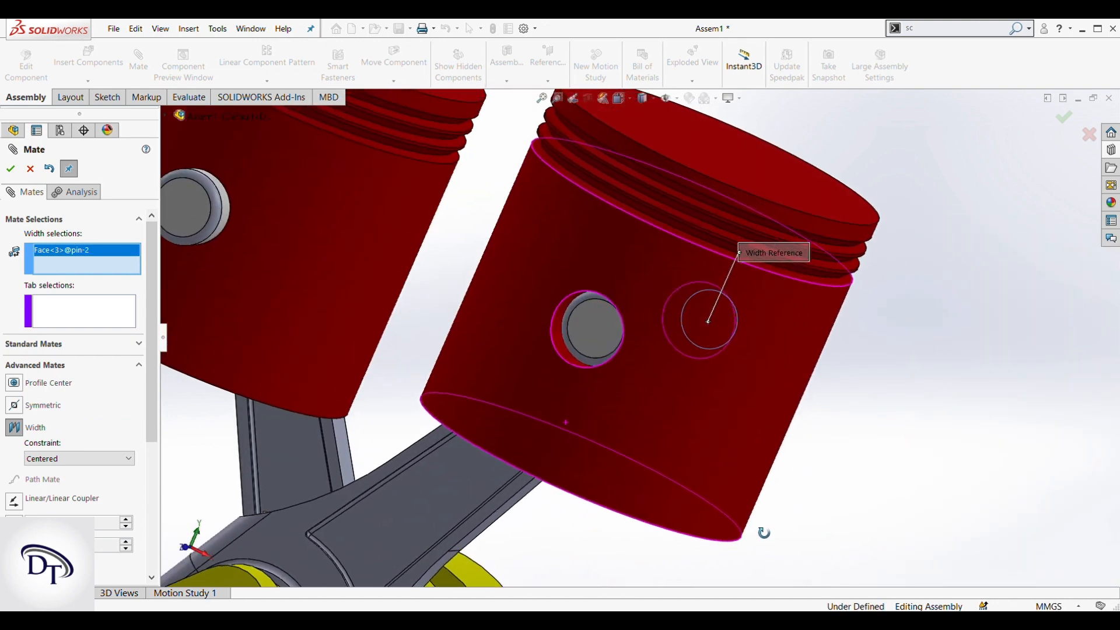
left_click(602, 356)
scroll(583, 382, "up", 5)
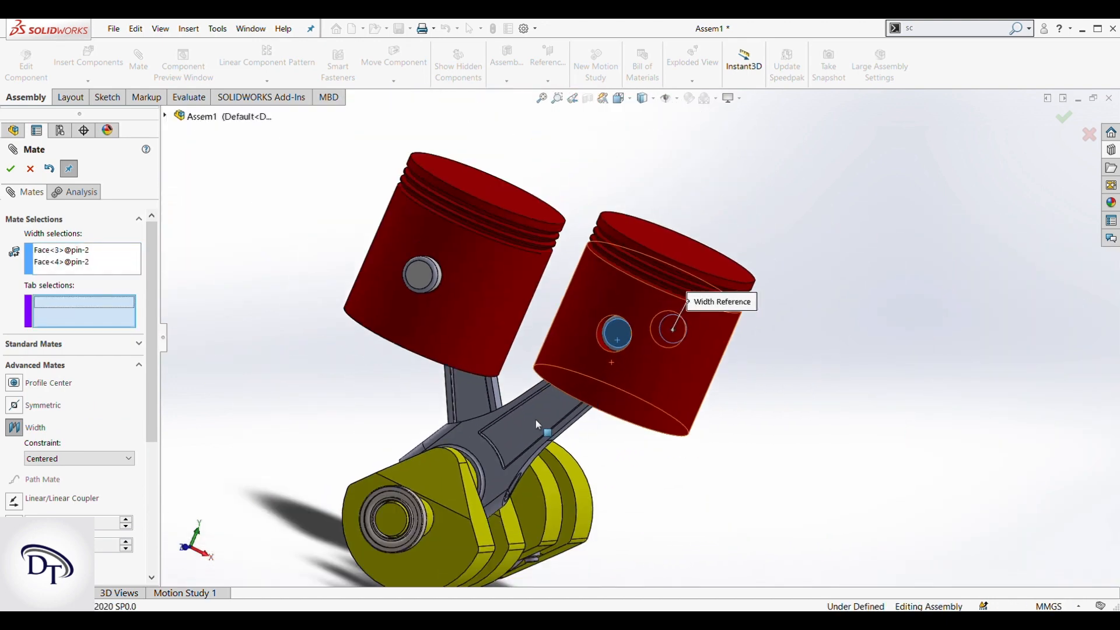
left_click(536, 420)
middle_click_drag(536, 420, 413, 363)
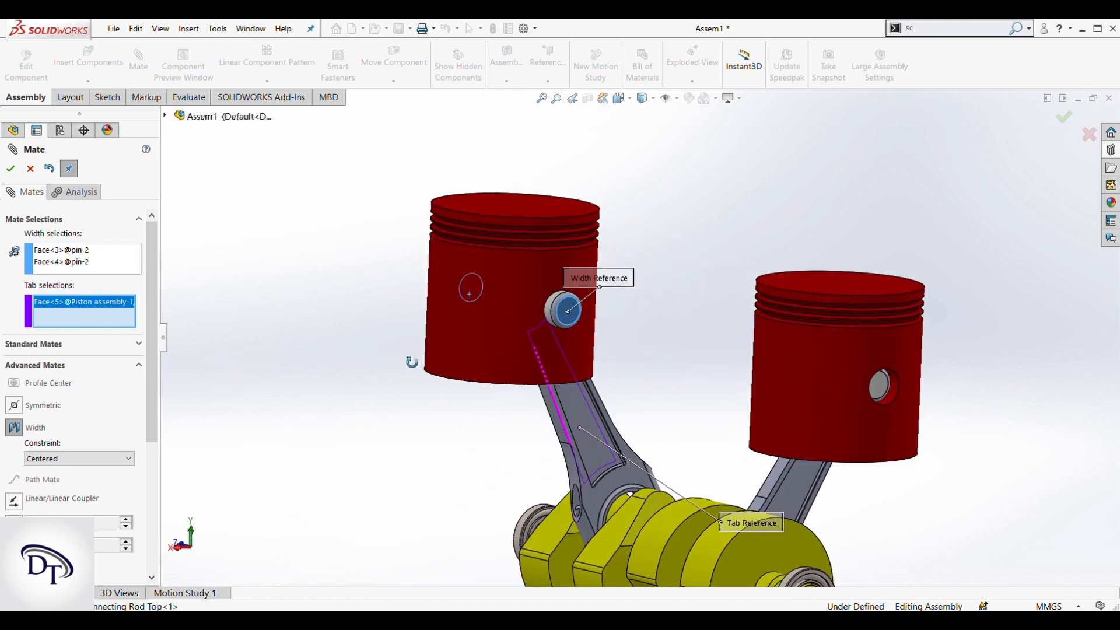
left_click(575, 397)
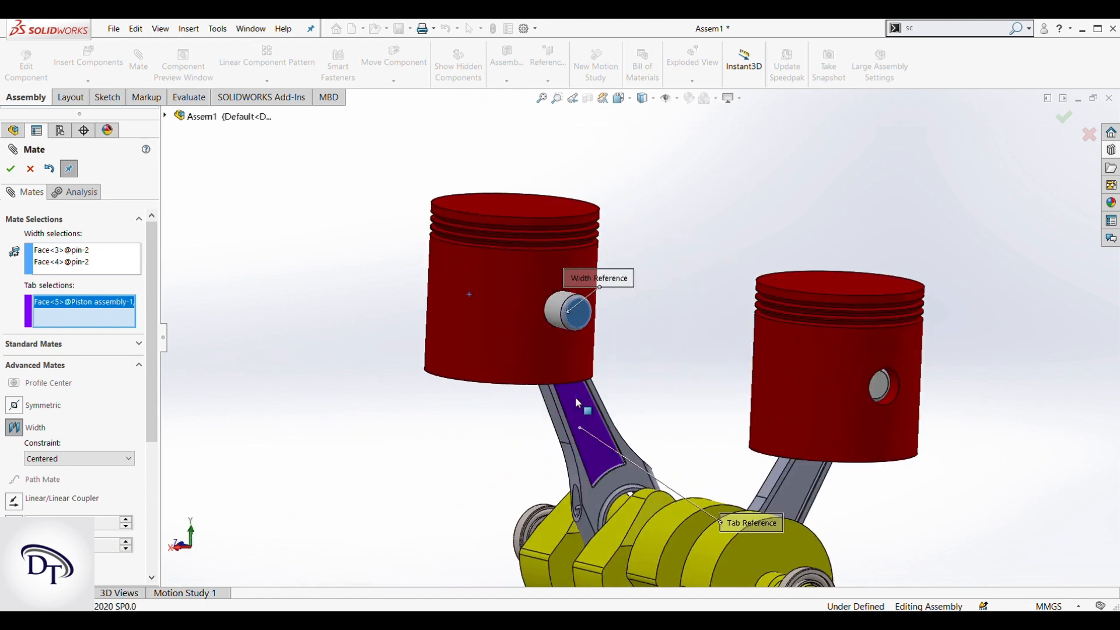
left_click(11, 169)
scroll(574, 327, "down", 5)
left_click(586, 306)
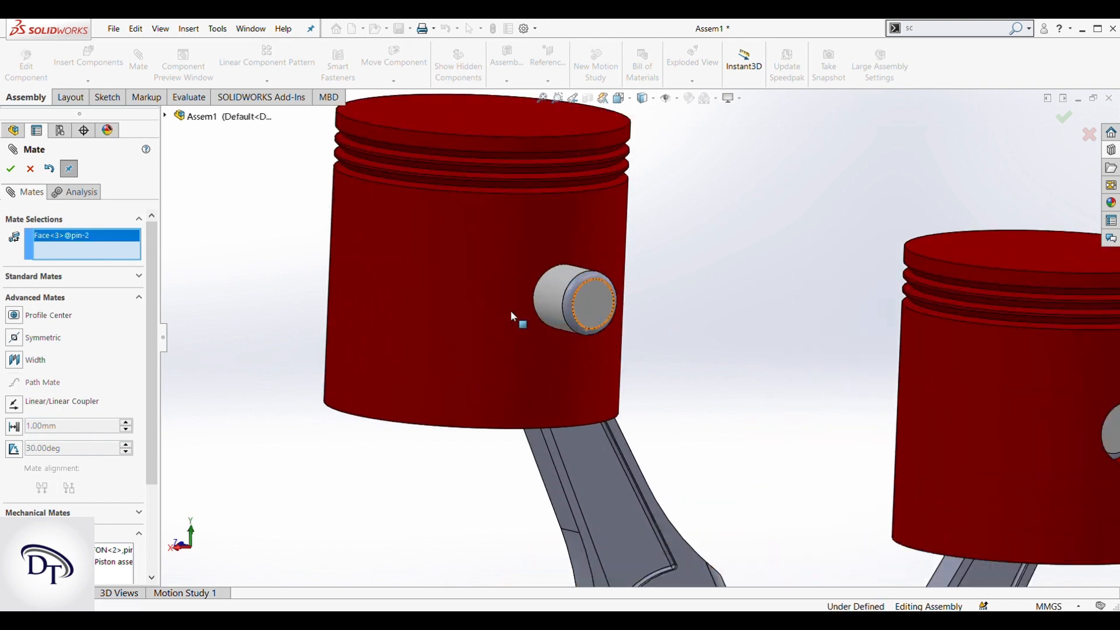
middle_click_drag(510, 311, 595, 424)
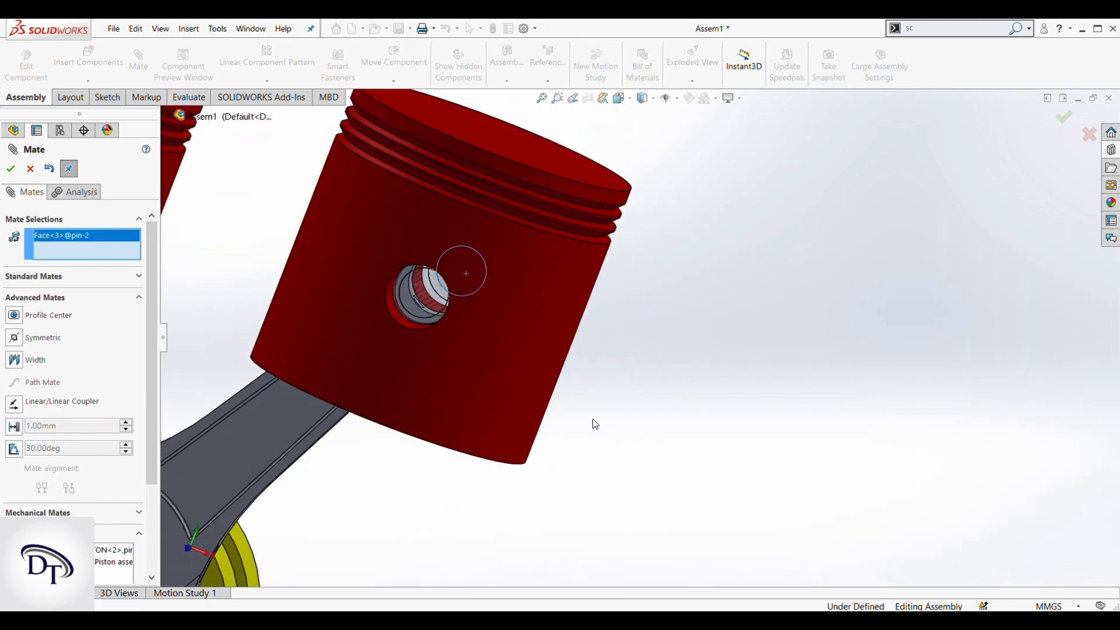
scroll(433, 296, "down", 3)
left_click(455, 331)
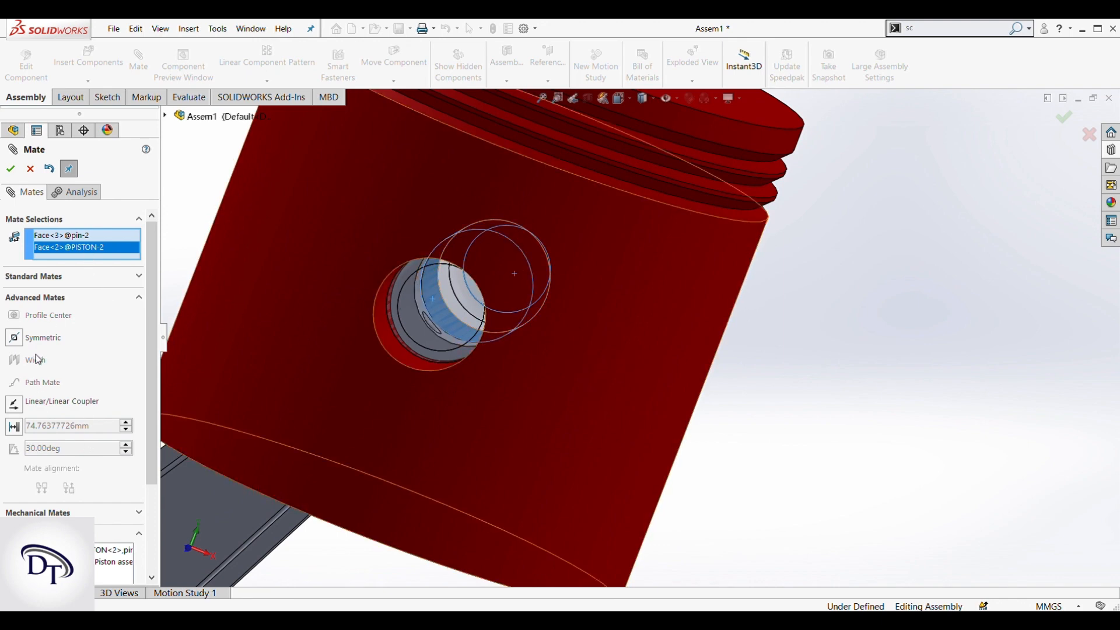
right_click(110, 257)
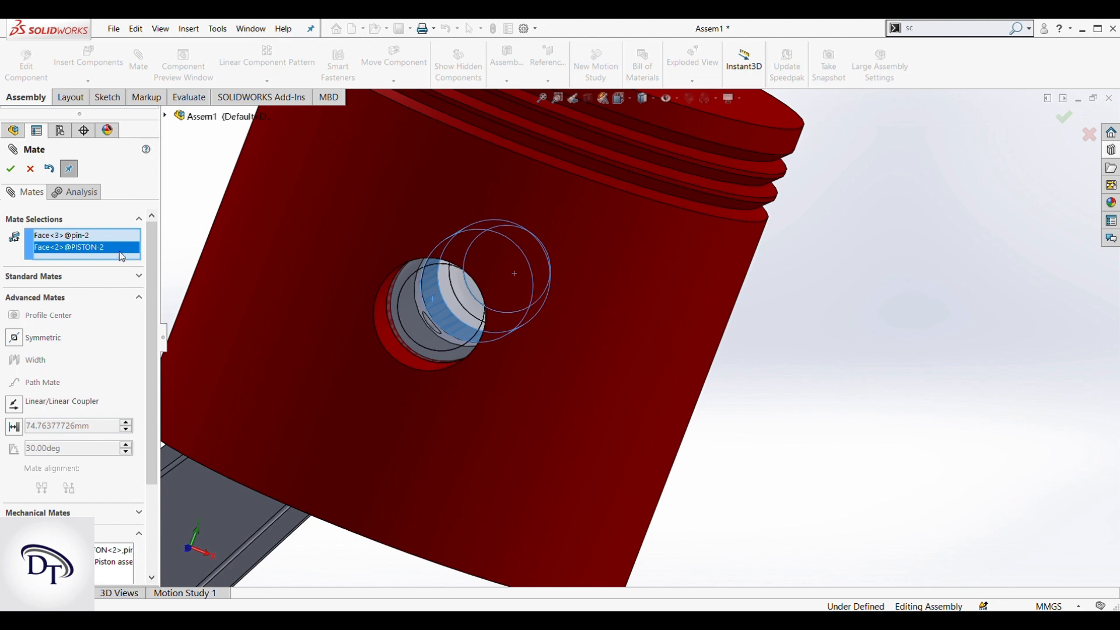
left_click(140, 260)
Step: Add a centered width mate between the copied pin's two end faces and the first rod's piston, using its outer cylindrical face as tab
left_click(44, 363)
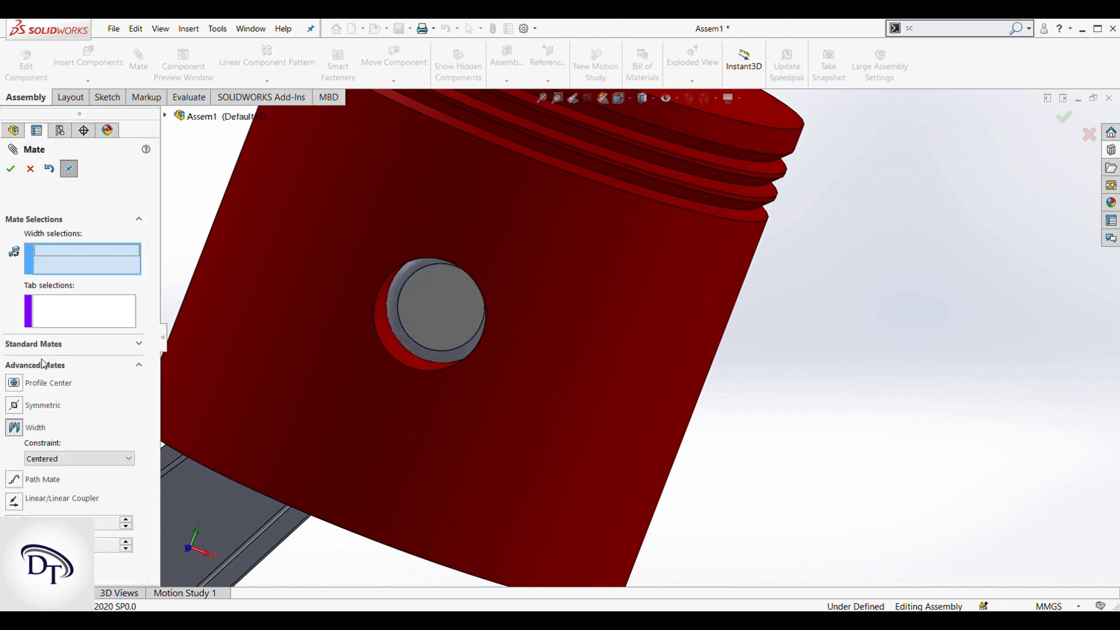
left_click(446, 323)
middle_click_drag(728, 379, 907, 330)
left_click(1016, 312)
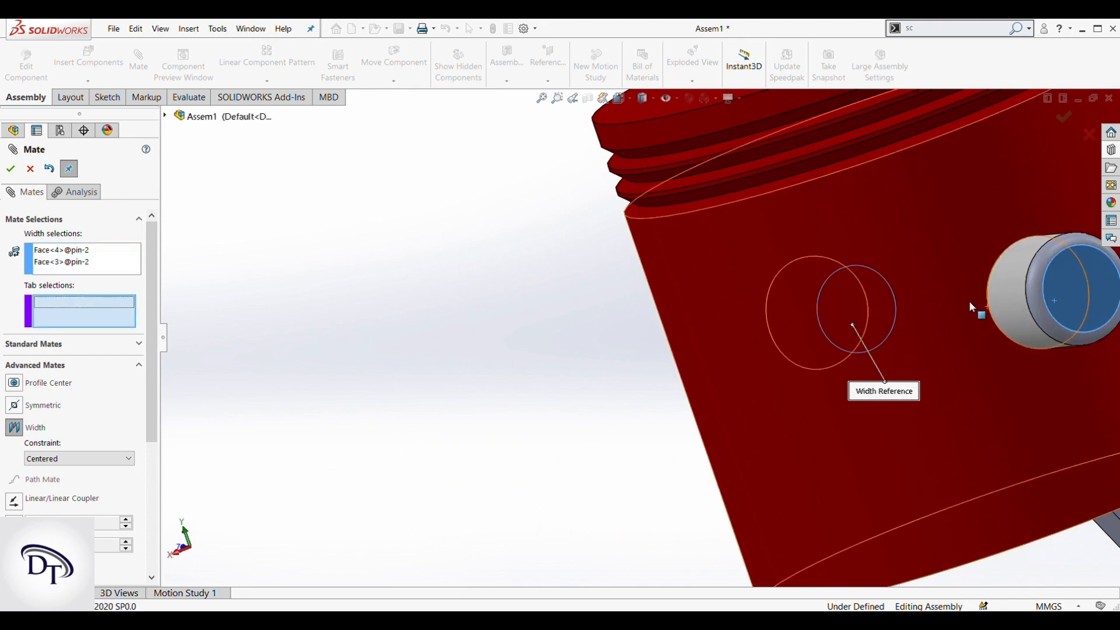
left_click(908, 254)
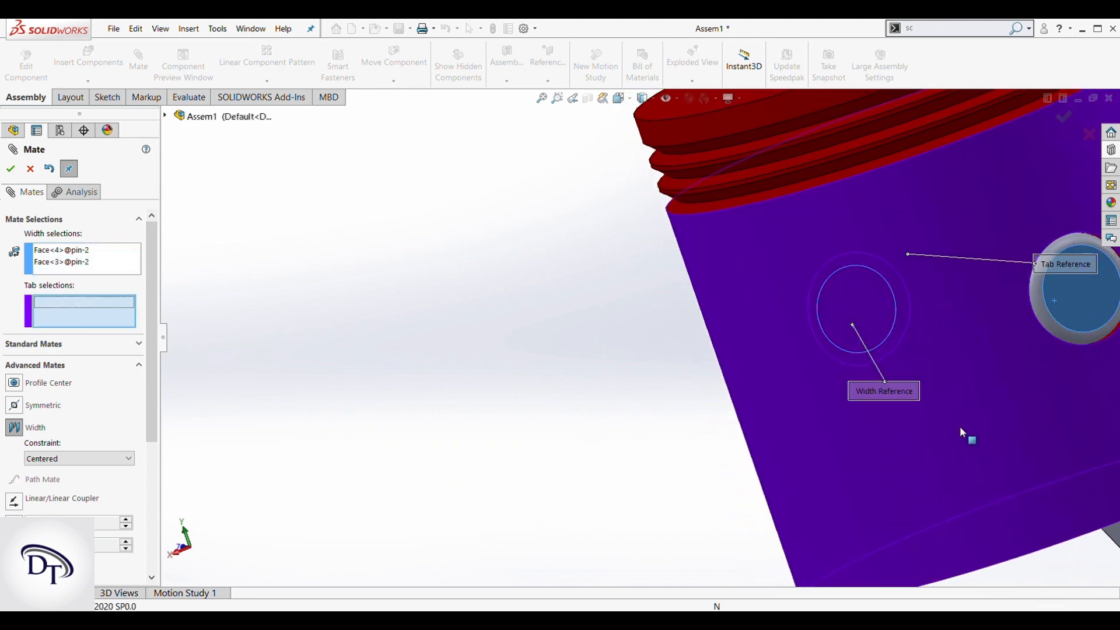
left_click(11, 168)
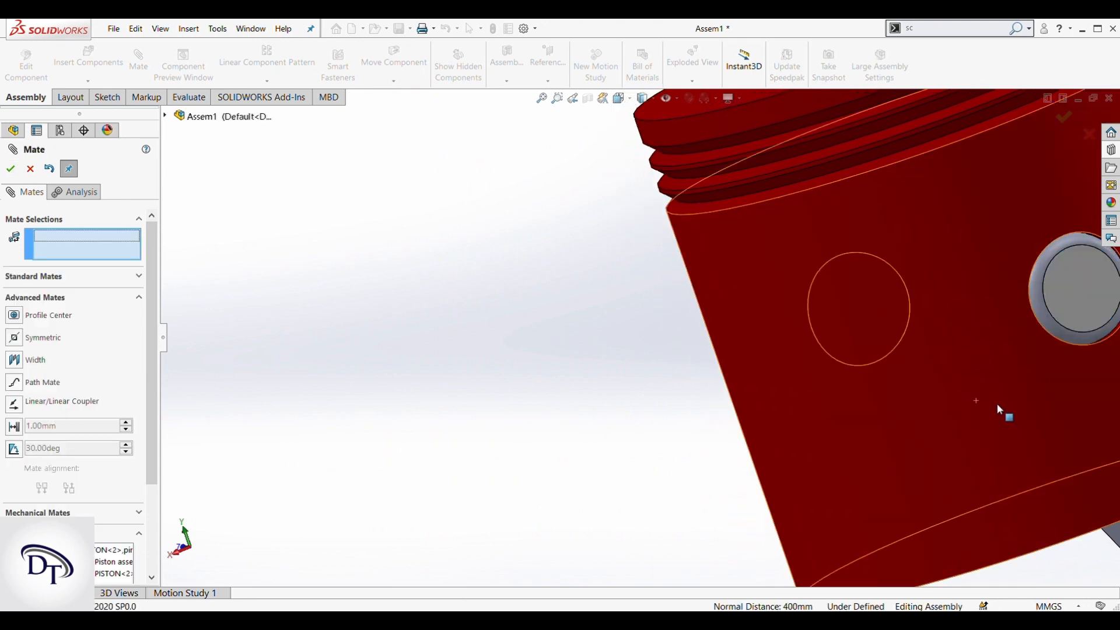
Step: Center the original pin in the second rod's piston with a width mate between its end faces and the piston's outer cylindrical face
scroll(996, 403, "up", 3)
scroll(998, 397, "up", 2)
scroll(898, 321, "down", 6)
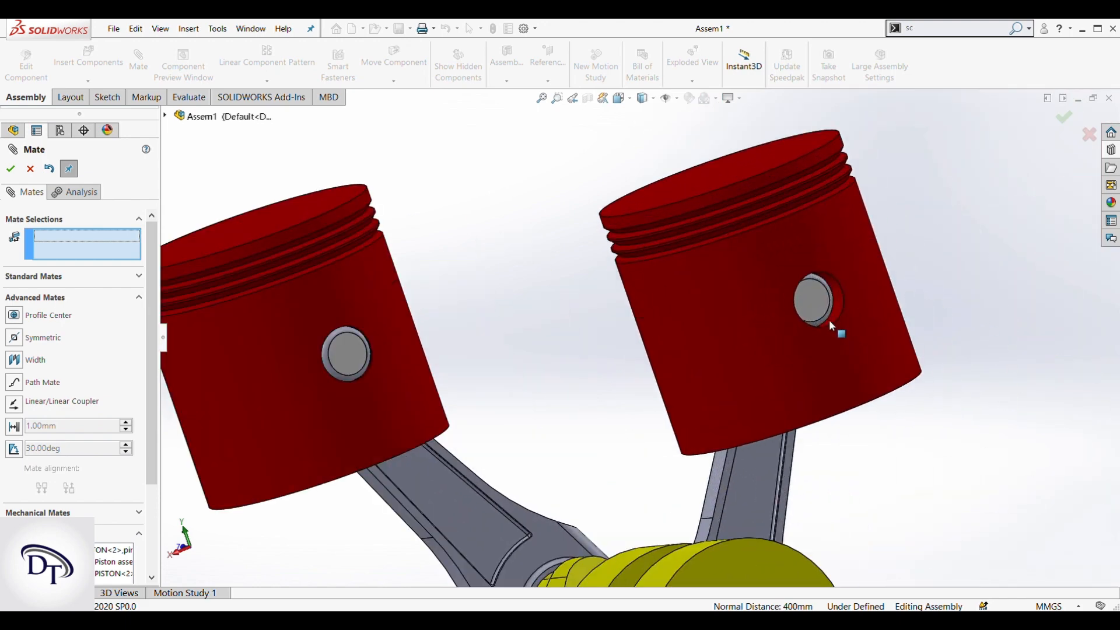
left_click(14, 360)
left_click(782, 296)
middle_click_drag(666, 331, 831, 370)
left_click(297, 312)
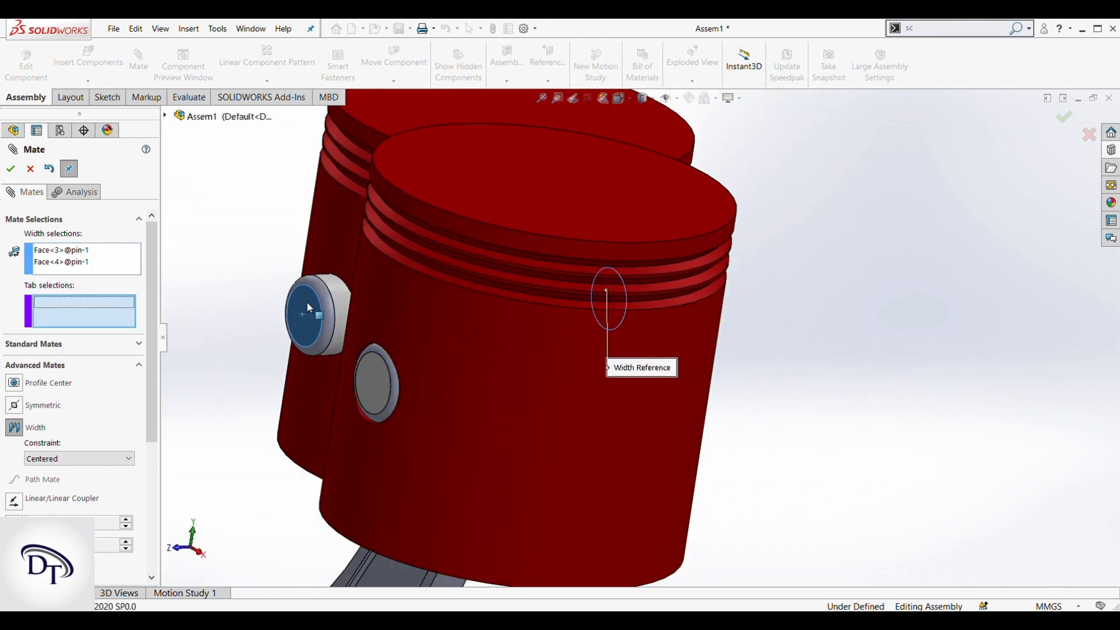
middle_click_drag(307, 301, 390, 271)
left_click(391, 271)
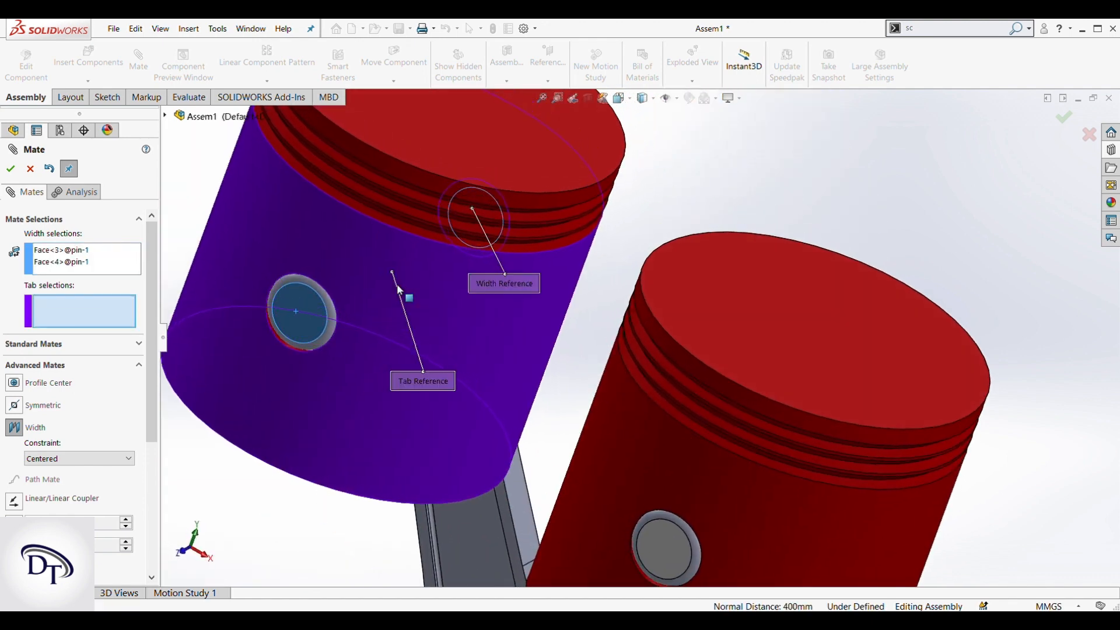
left_click(10, 169)
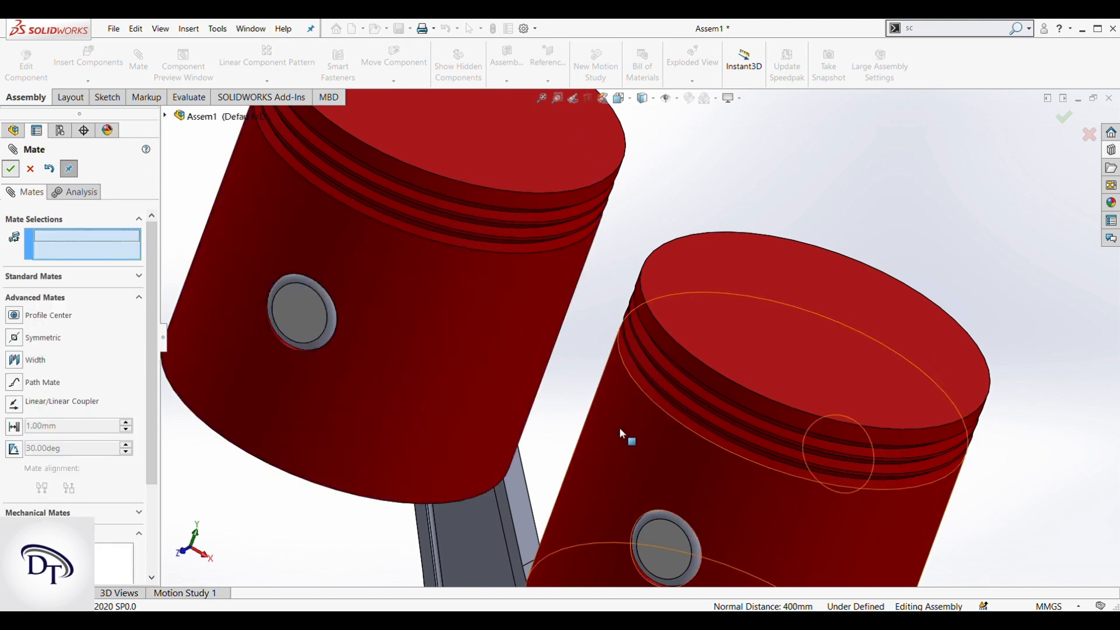
key("ctrl+4")
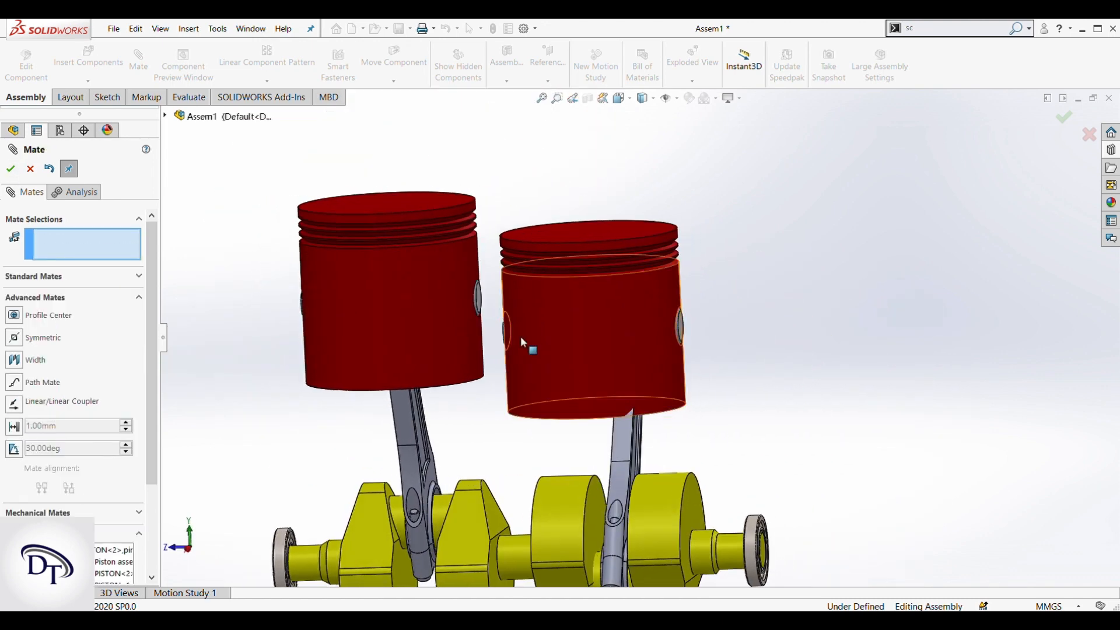
scroll(670, 345, "down", 4)
middle_click_drag(691, 334, 687, 310)
left_click(687, 310)
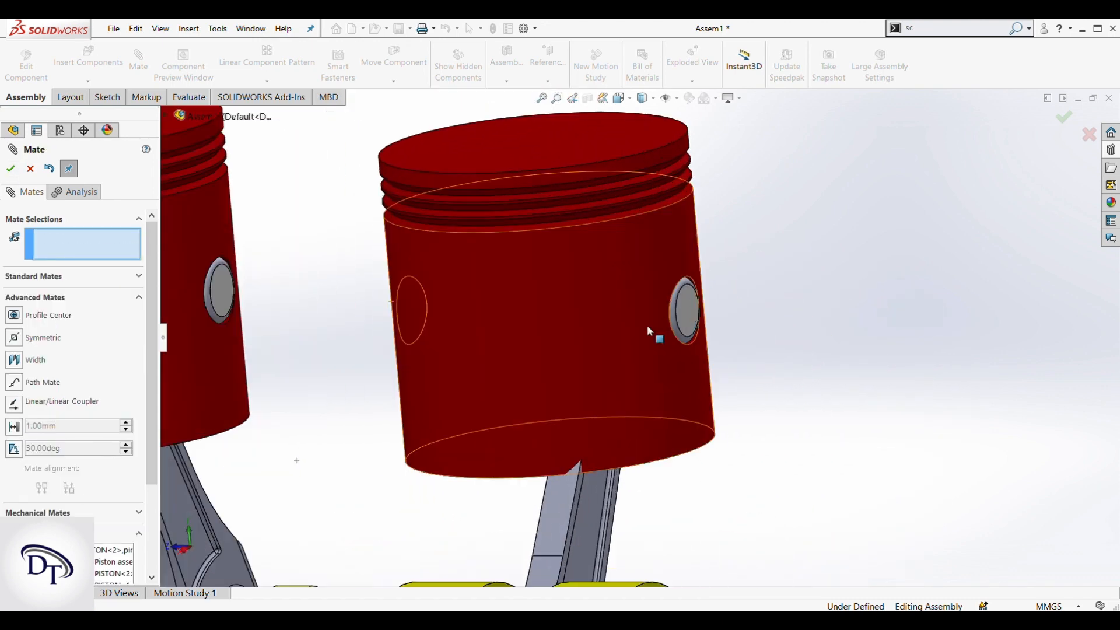
Step: Add a centered width mate between the original pin's two end faces and the opposite recessed faces of the second connecting rod
middle_click_drag(525, 337, 649, 356)
scroll(359, 303, "down", 5)
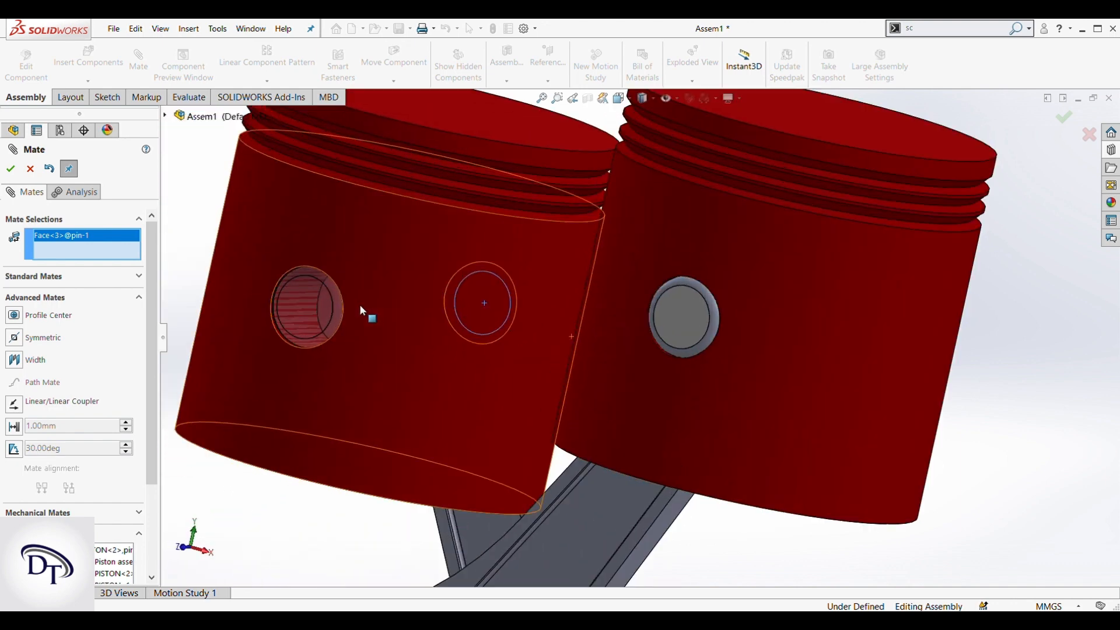
left_click(22, 356)
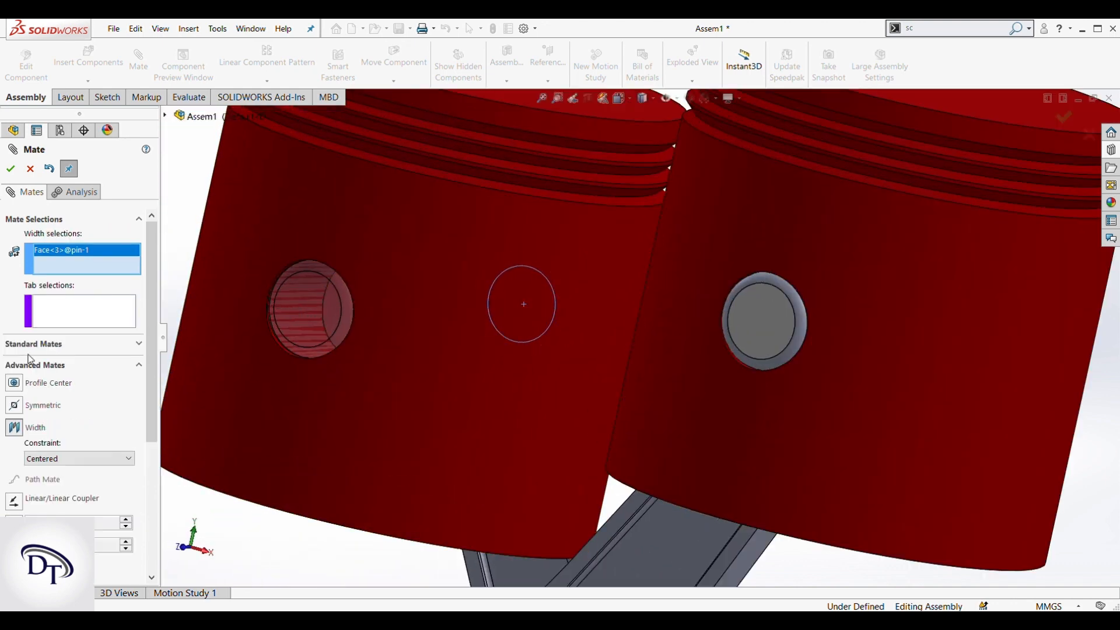
left_click(302, 310)
scroll(519, 484, "up", 4)
scroll(586, 441, "down", 5)
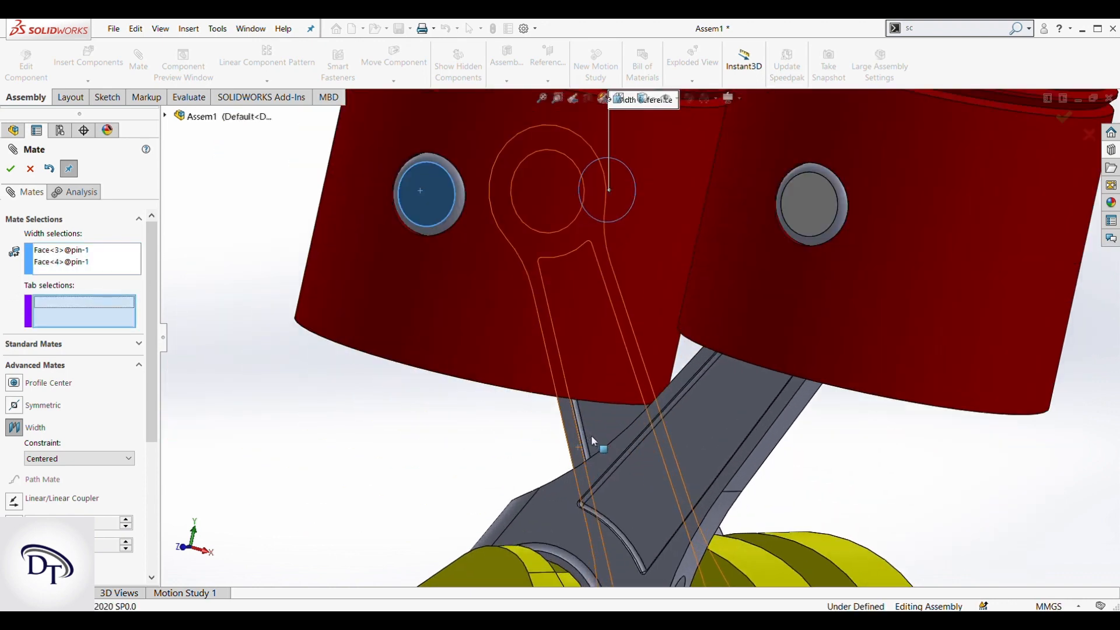
scroll(601, 443, "up", 3)
left_click(620, 448)
scroll(782, 478, "up", 4)
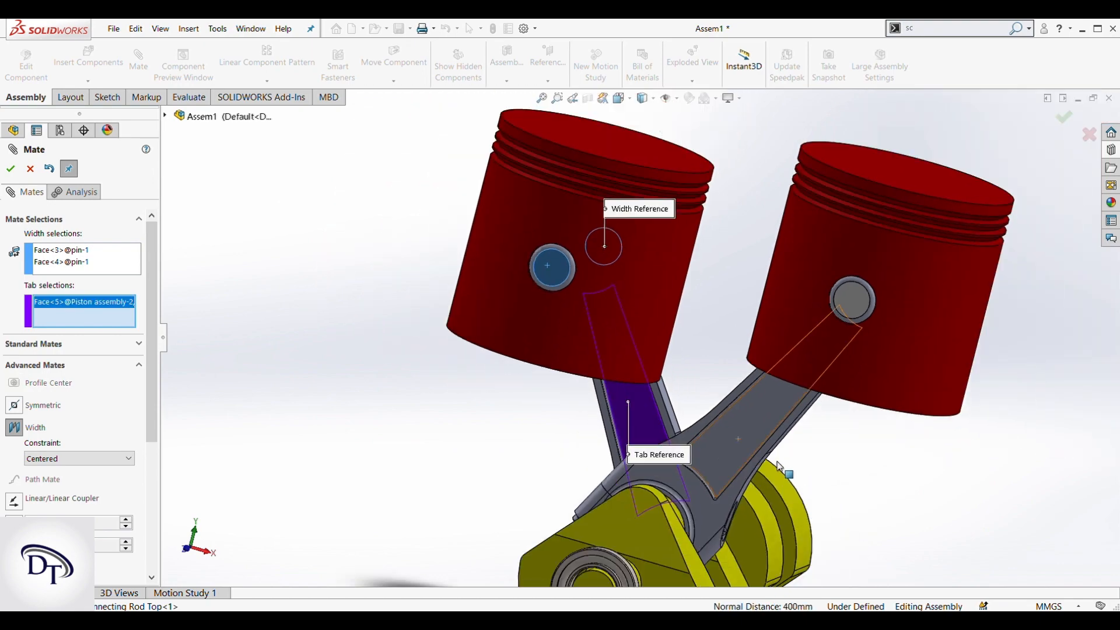
middle_click_drag(779, 467, 645, 480)
scroll(992, 397, "down", 4)
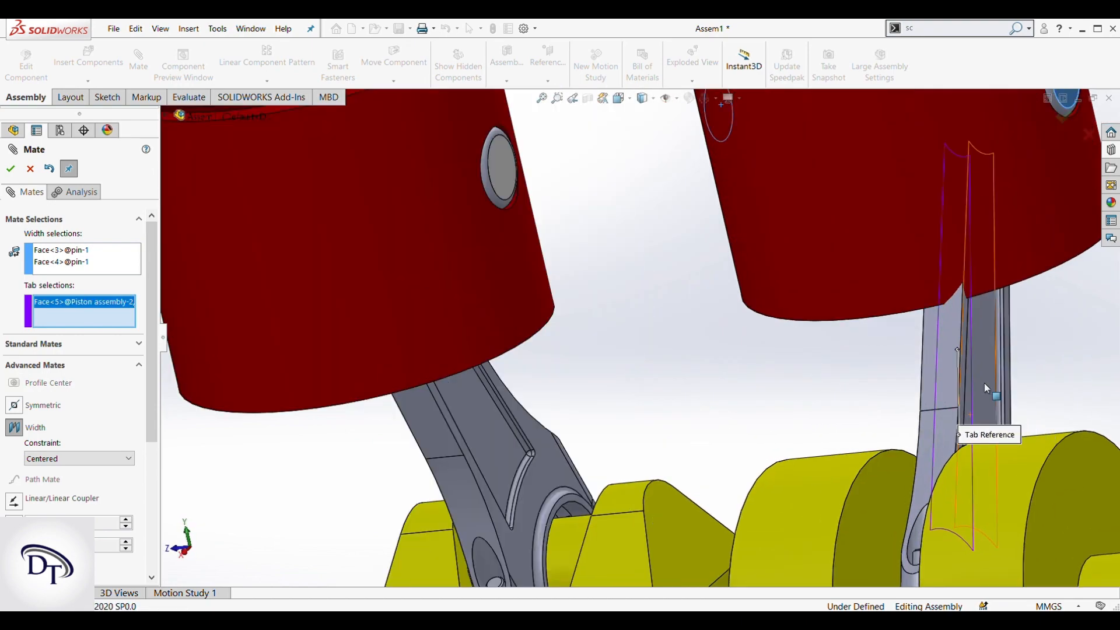
left_click(984, 385)
scroll(773, 397, "up", 3)
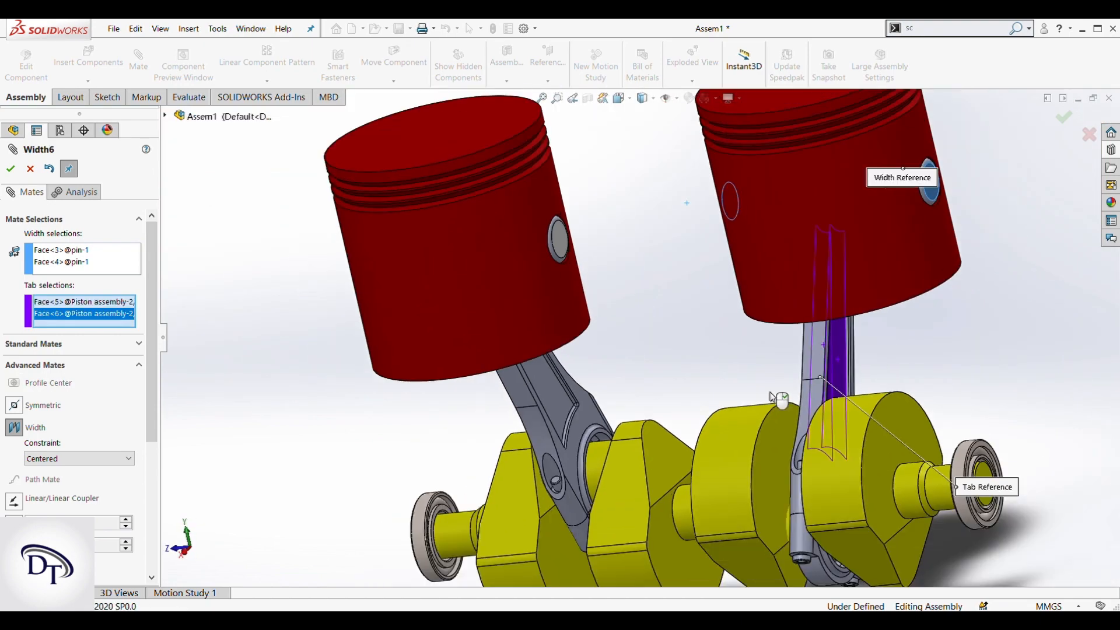
scroll(771, 396, "up", 3)
left_click(10, 169)
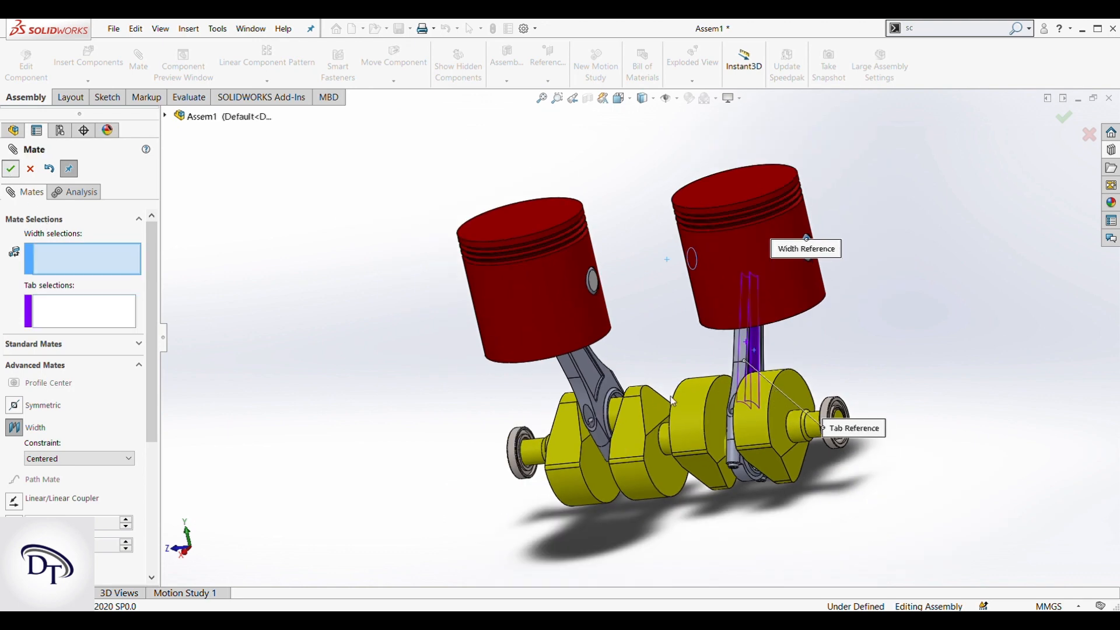
Step: Finish mating and, in the Back view, tilt both pistons about their pins to line up roughly with their connecting rods
scroll(670, 400, "up", 3)
middle_click_drag(671, 399, 561, 420)
key("space")
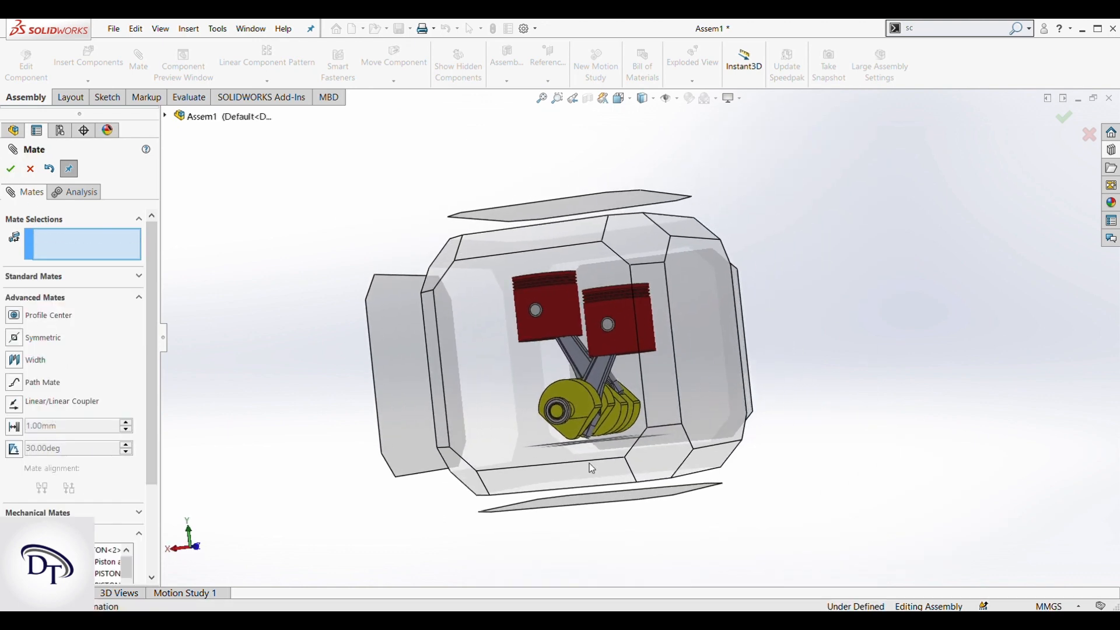
left_click(391, 426)
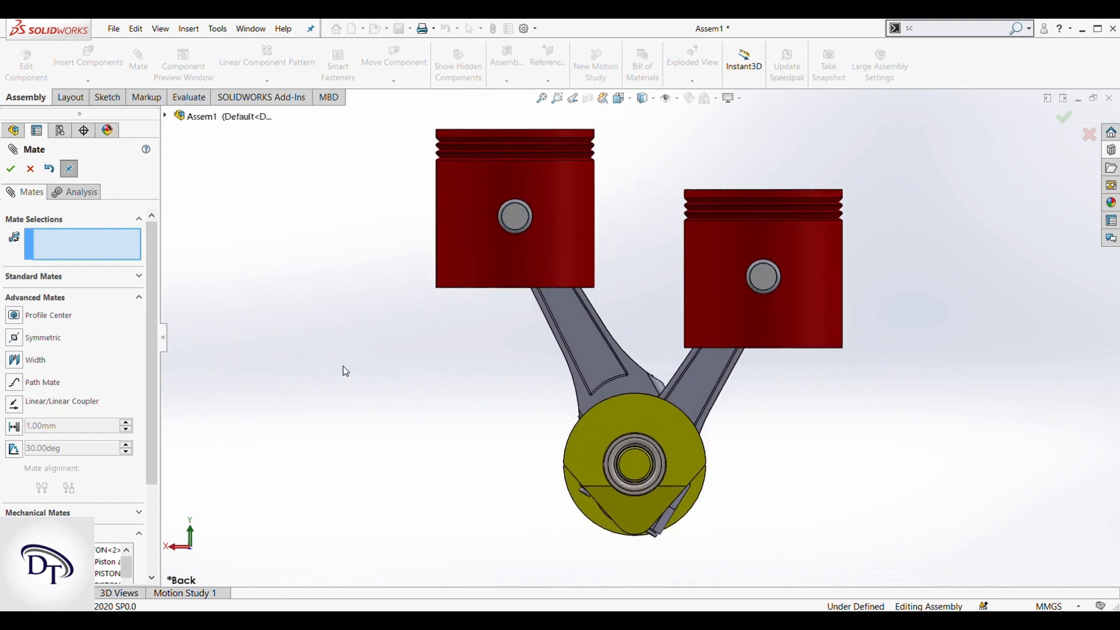
left_click(30, 169)
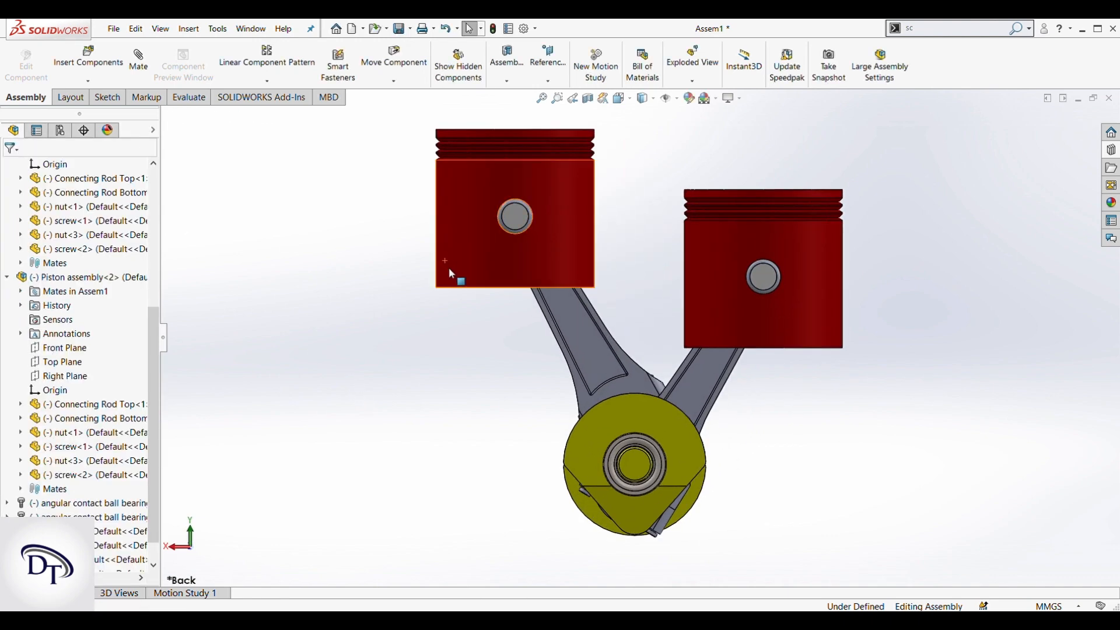
left_click_drag(447, 268, 502, 314)
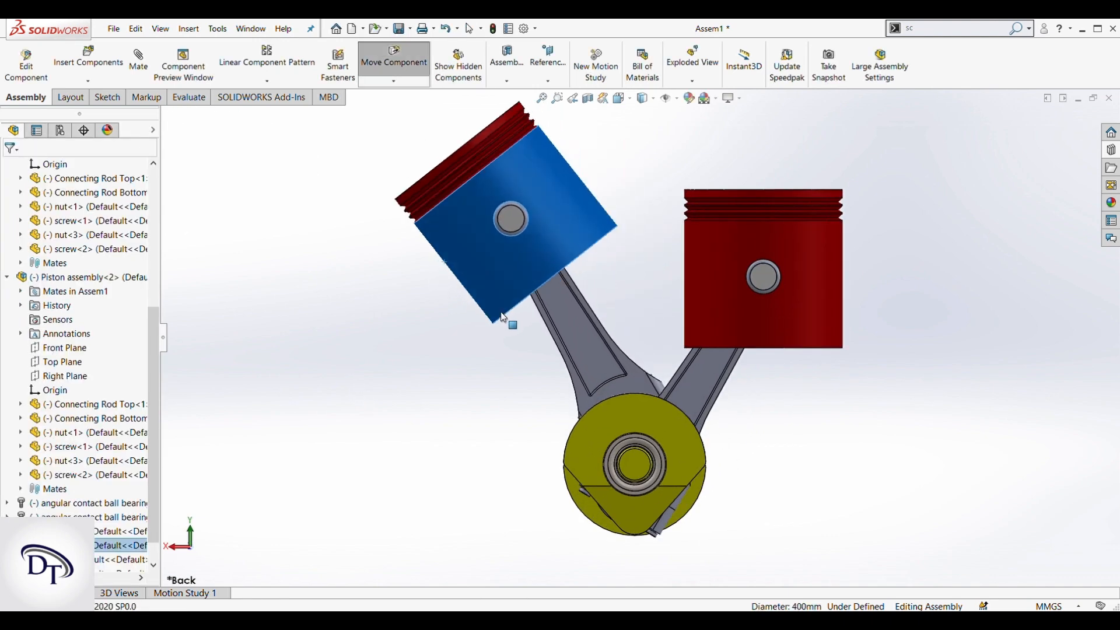
left_click(840, 411)
left_click_drag(805, 237, 839, 275)
left_click(895, 380)
left_click_drag(592, 239, 593, 222)
left_click(518, 402)
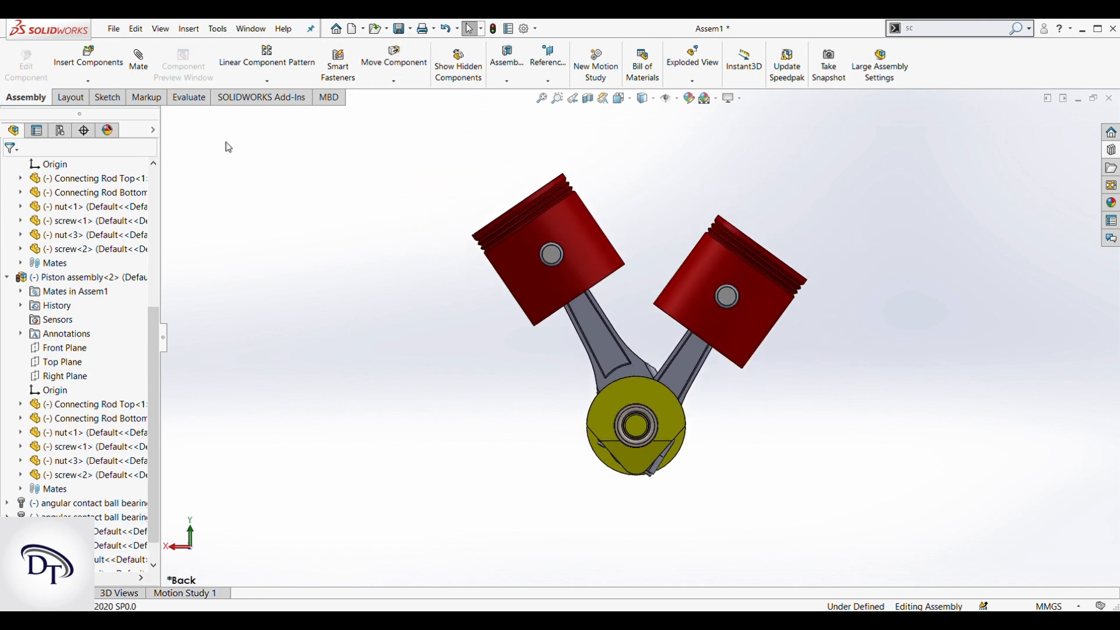
Step: Insert the COVER part beside the pistons and mate its cylindrical face concentric with the second rod's piston
left_click(66, 69)
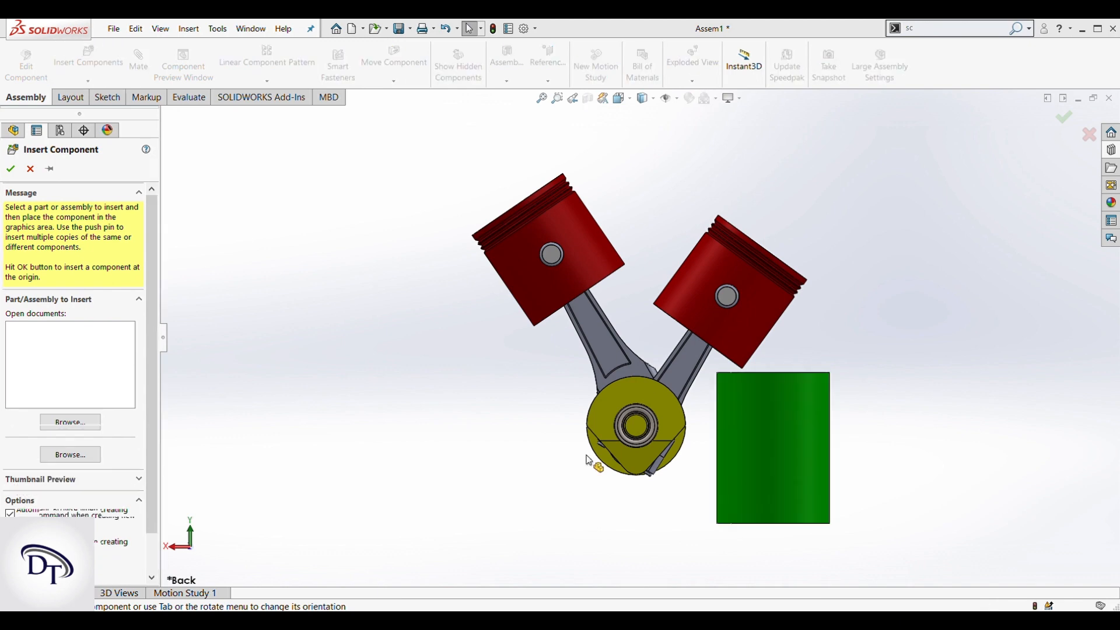
left_click(910, 280)
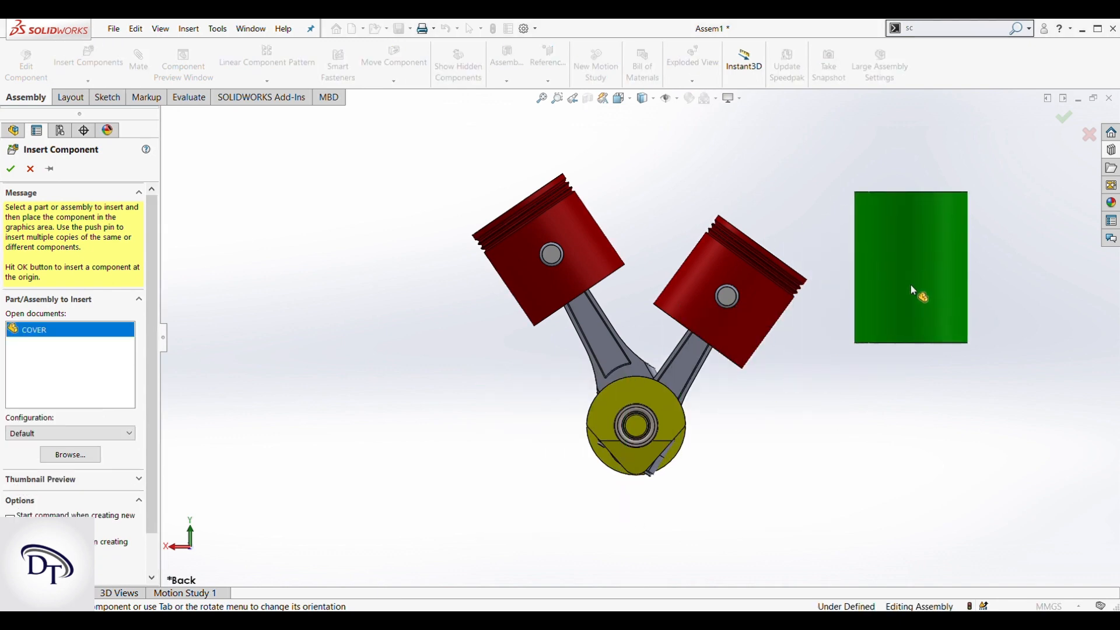
middle_click_drag(818, 272, 826, 365)
left_click(885, 307)
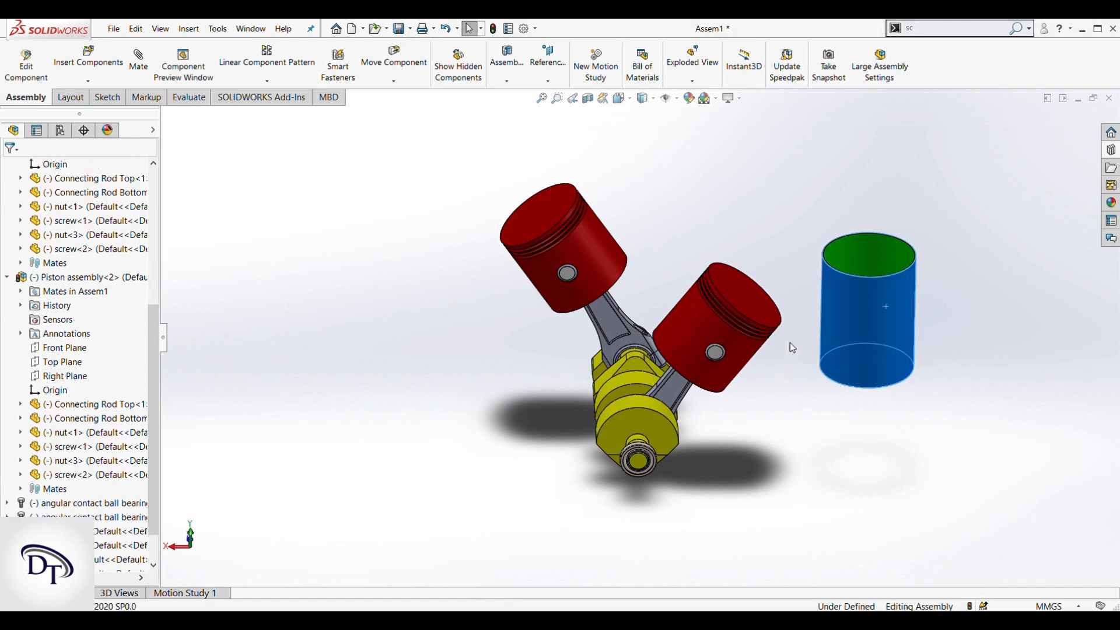
left_click(679, 321)
left_click(869, 326, "ctrl")
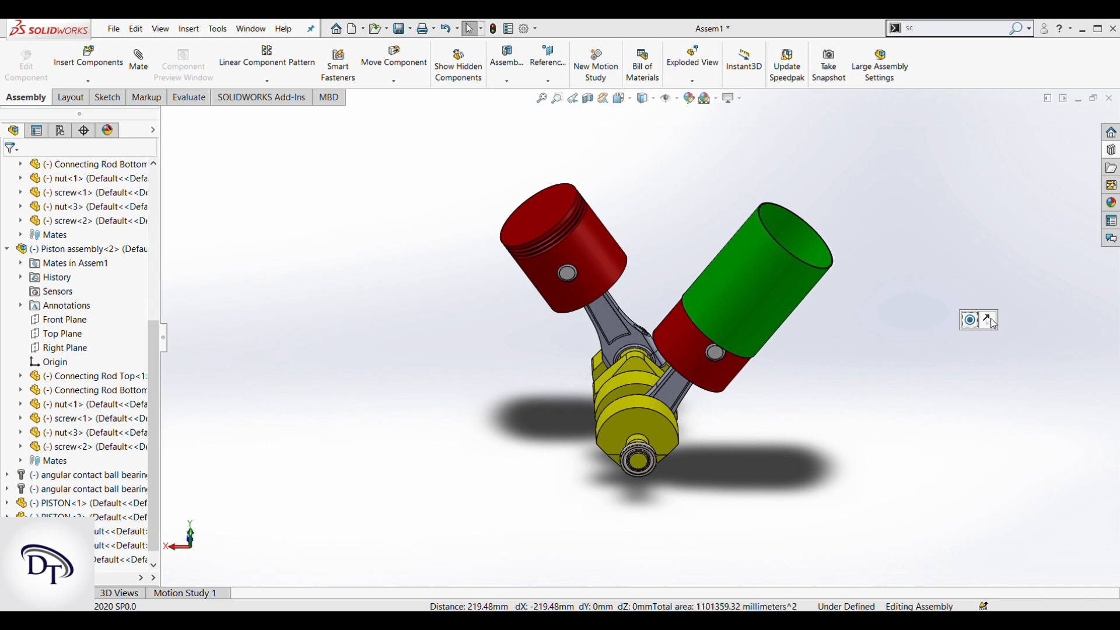
left_click(993, 321)
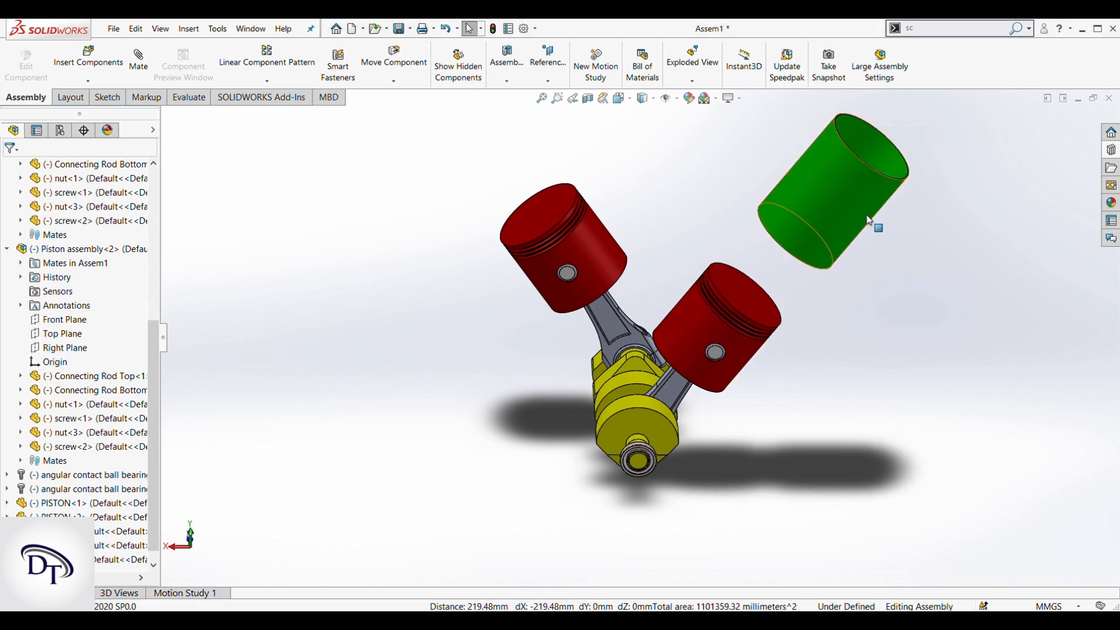
Step: Make the inserted cover transparent
middle_click_drag(872, 220, 913, 353)
scroll(858, 349, "up", 3)
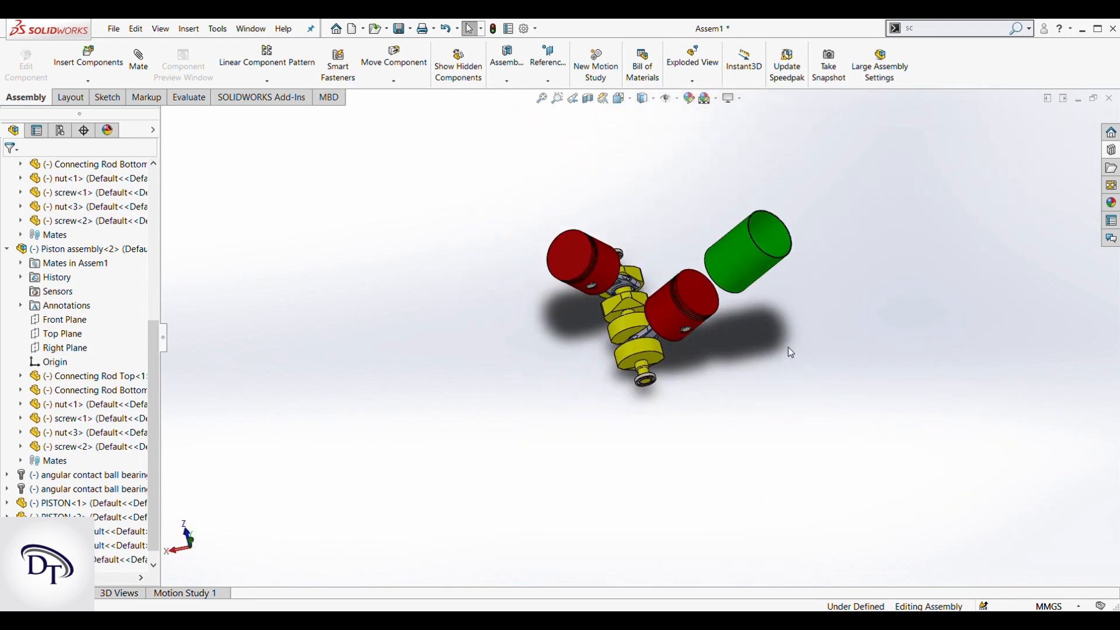
middle_click_drag(788, 347, 785, 296)
scroll(763, 223, "down", 2)
left_click(757, 274)
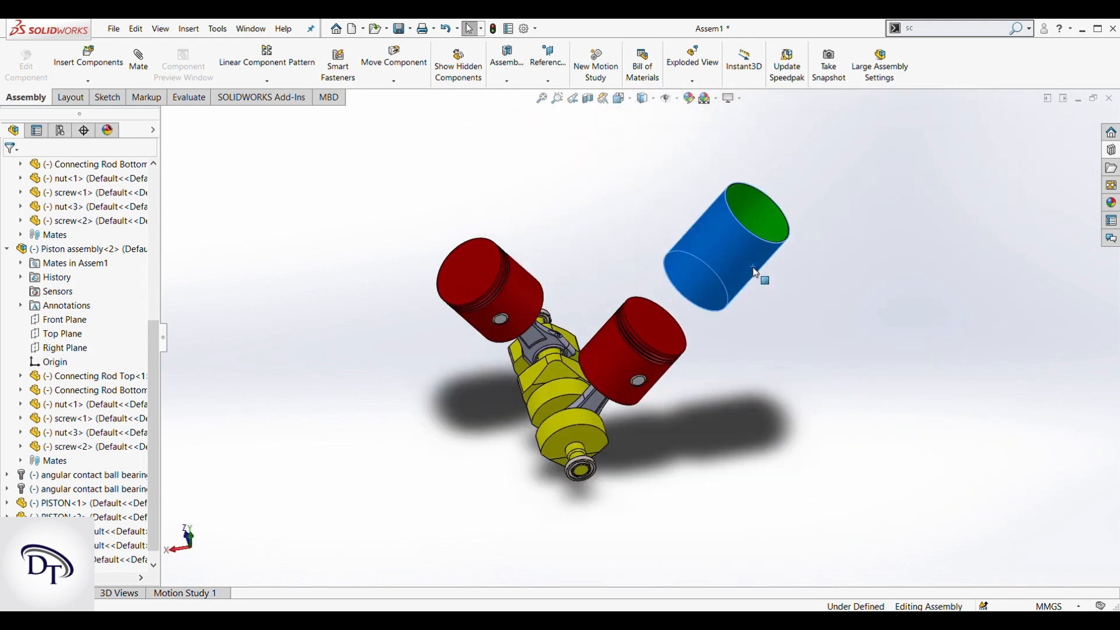
left_click(805, 312)
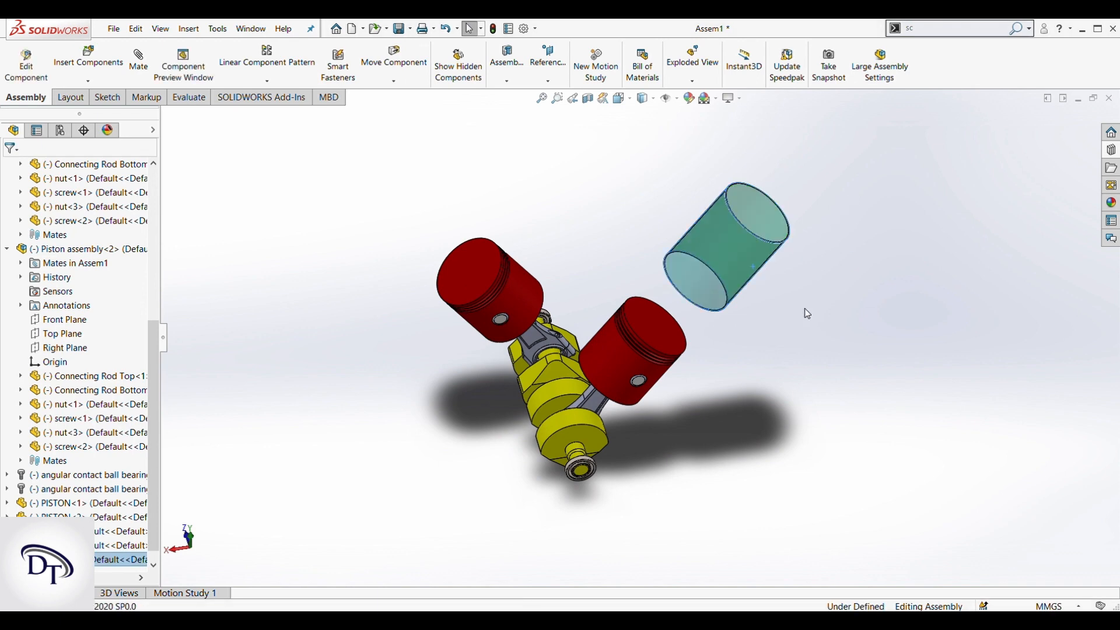
Step: In the Back view, slide the transparent cover along its axis until it encloses the second rod's piston
scroll(747, 331, "up", 2)
middle_click_drag(674, 342, 660, 294)
key("space")
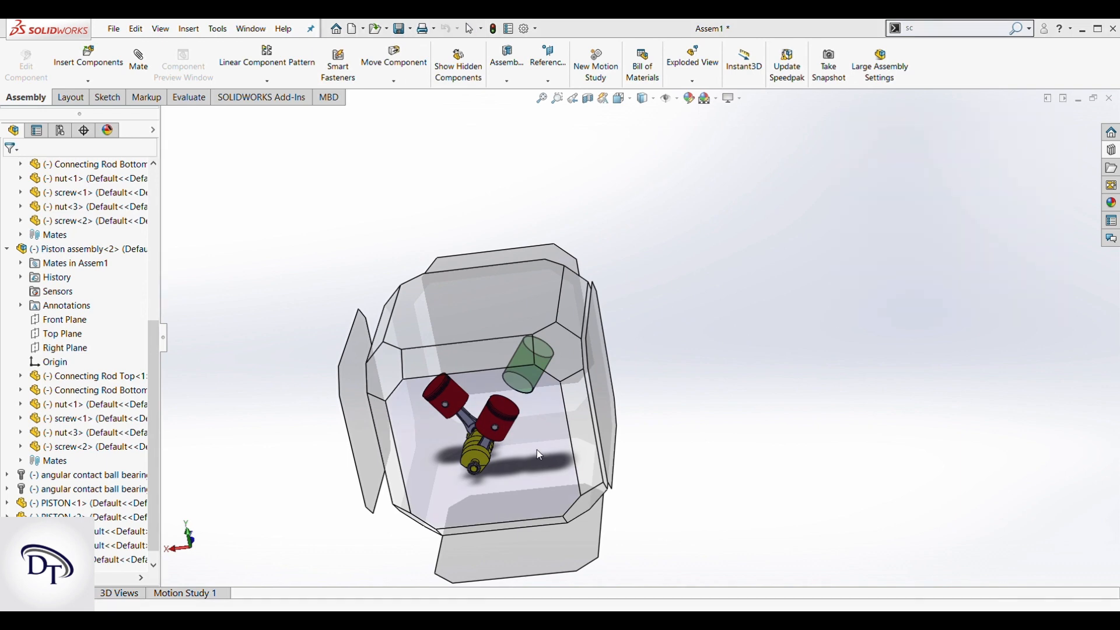
left_click(537, 449)
left_click_drag(766, 200, 646, 374)
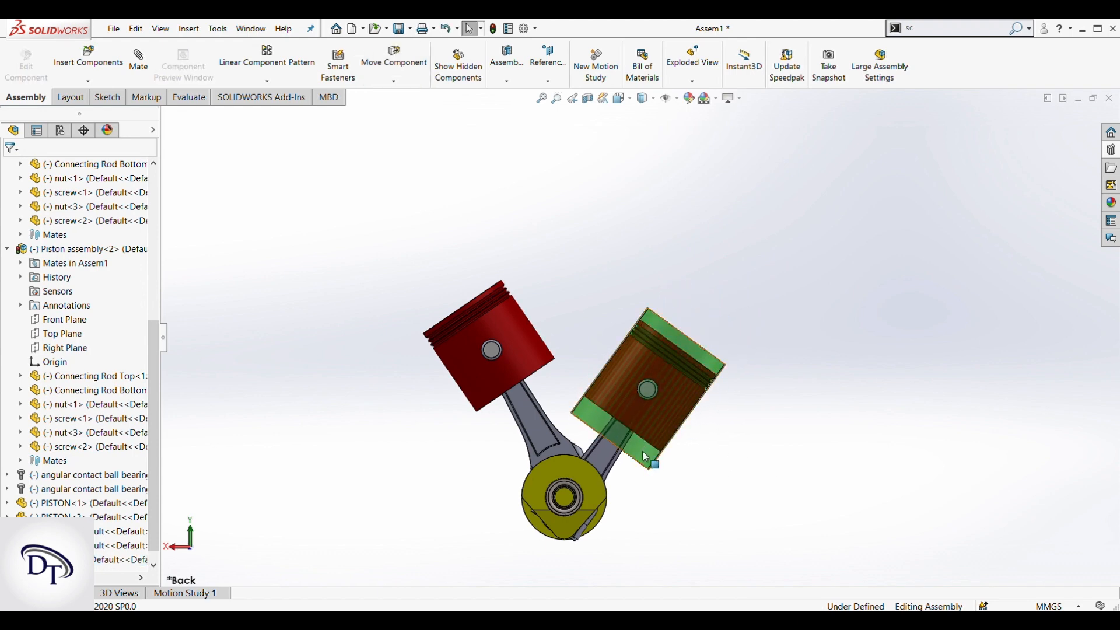
Step: Copy the cover beside the first rod's piston and add a concentric mate between their outer cylindrical faces
left_click_drag(631, 441, 381, 315)
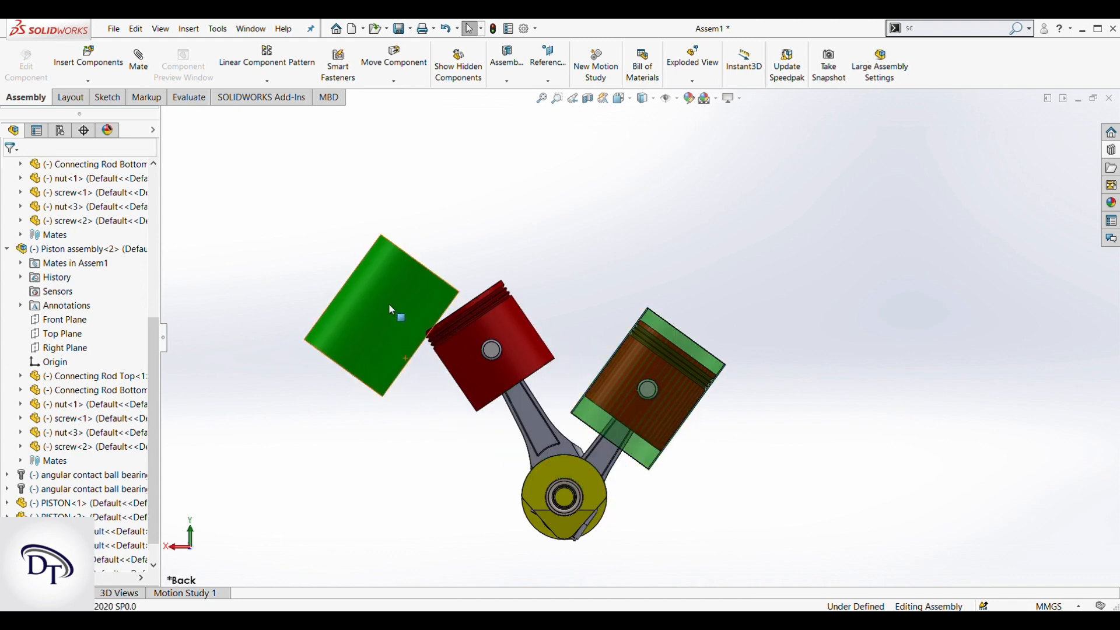
left_click(388, 306)
left_click(505, 327, "ctrl")
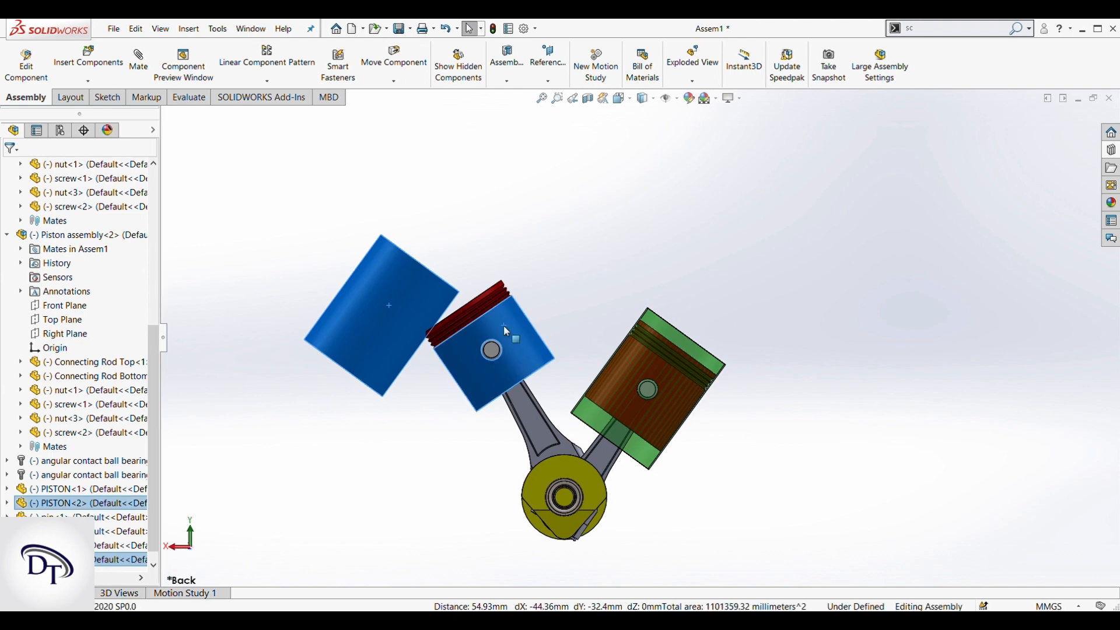
left_click(595, 317)
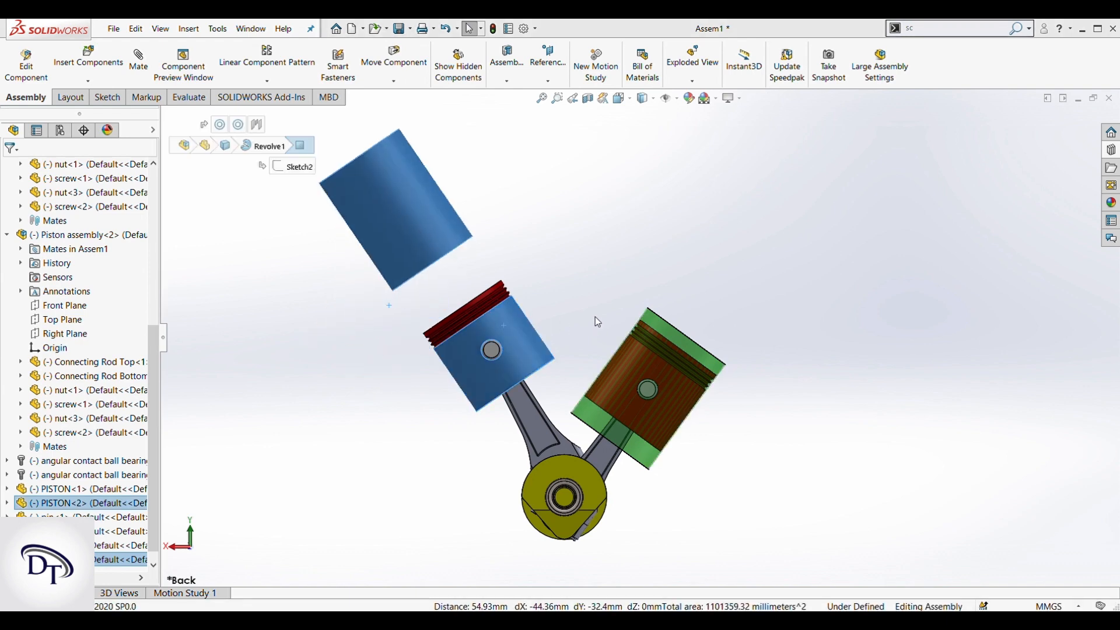
Step: Make the copied cover transparent and slide it along its axis until it encloses the first rod's piston
left_click(429, 201)
left_click(692, 188)
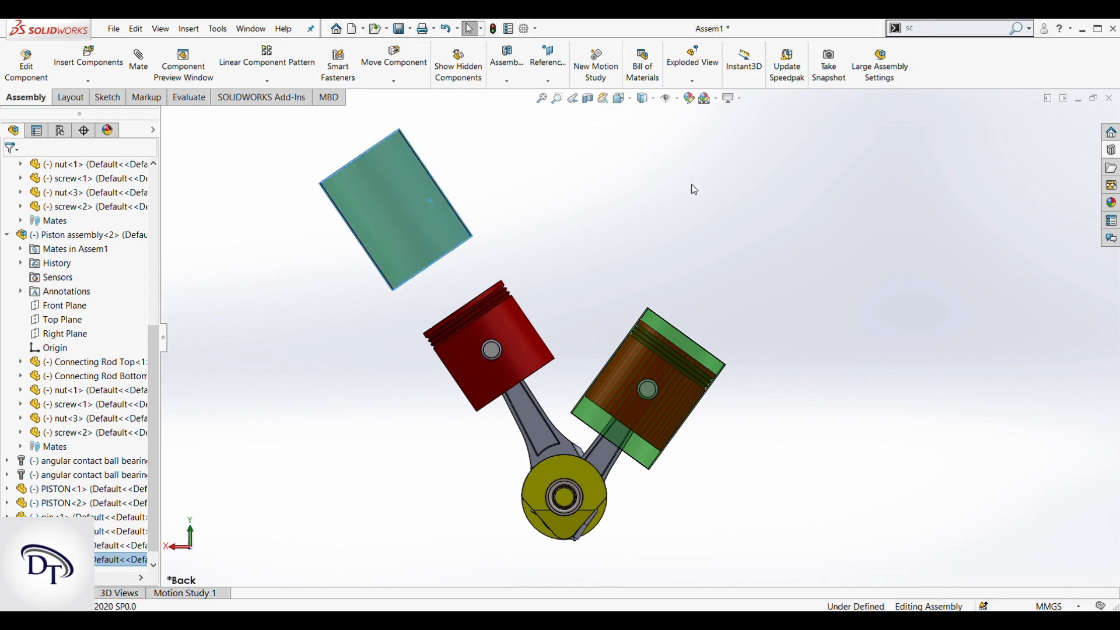
left_click_drag(399, 205, 492, 354)
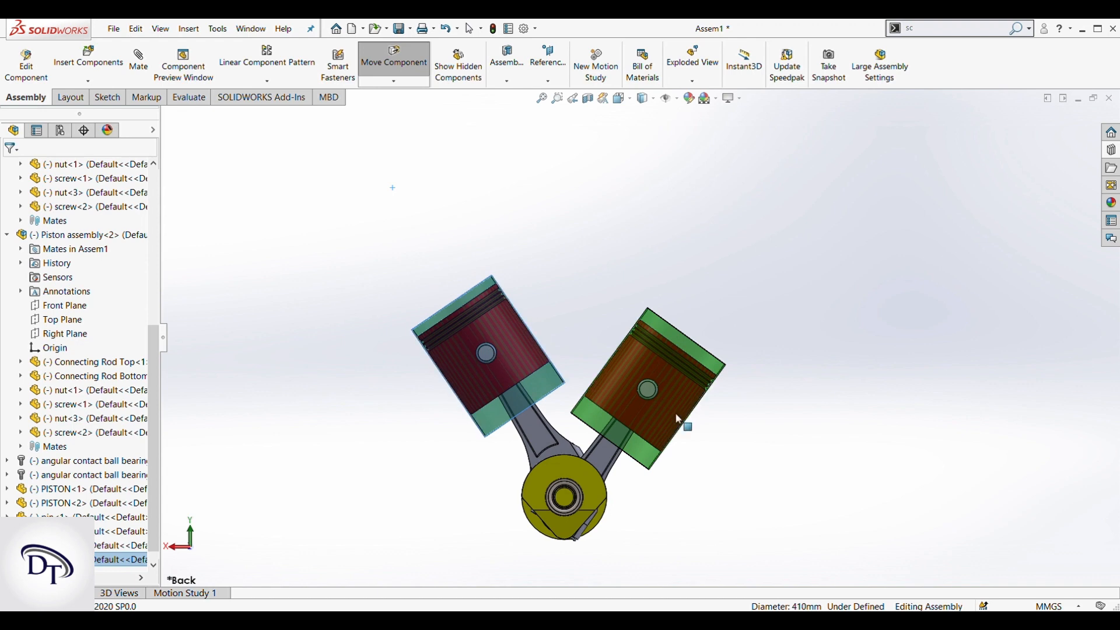
Step: Slide the second rod's cover outward until its lower edge is roughly level with the bottom of the piston
left_click(678, 534)
left_click_drag(642, 462, 659, 438)
left_click(658, 437)
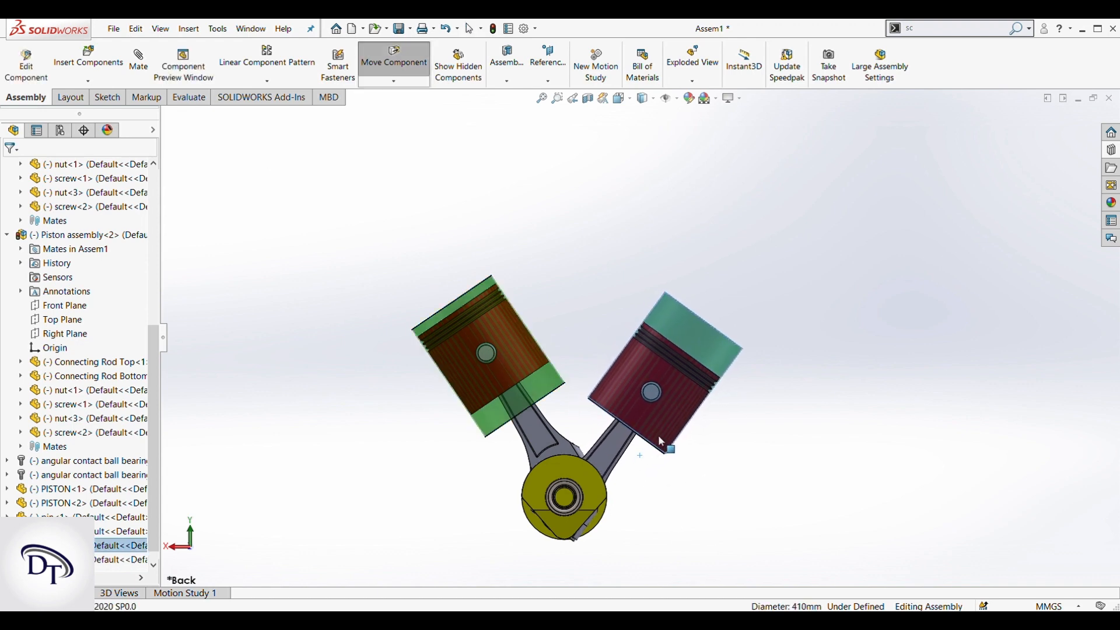
left_click(736, 491)
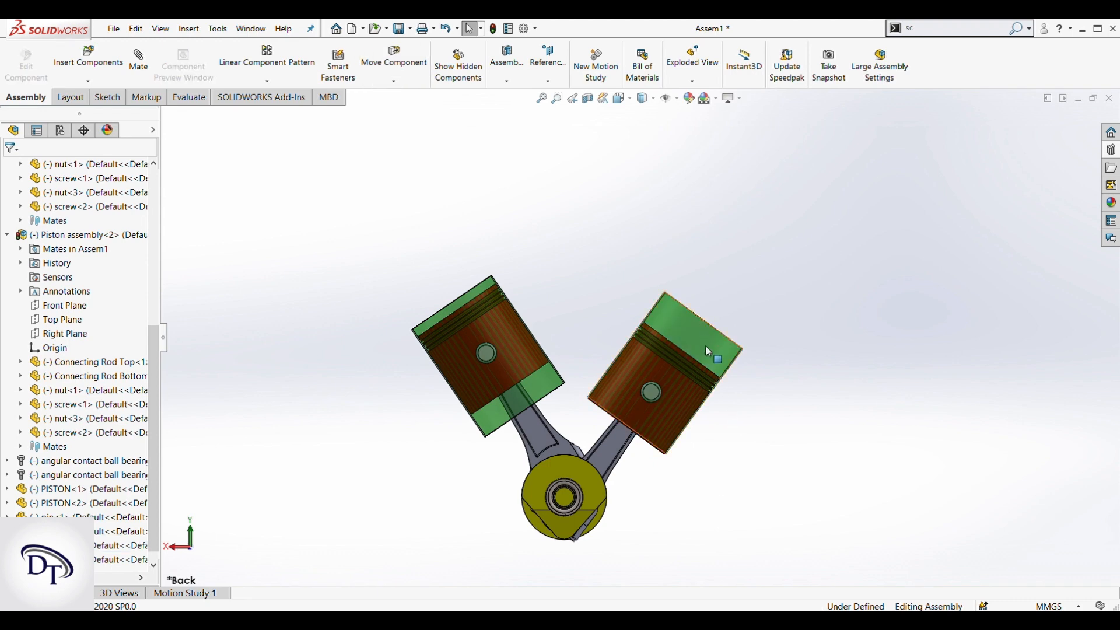
Step: Fix both covers in place, first the one around the second rod's piston and then the copied one
left_click(708, 349)
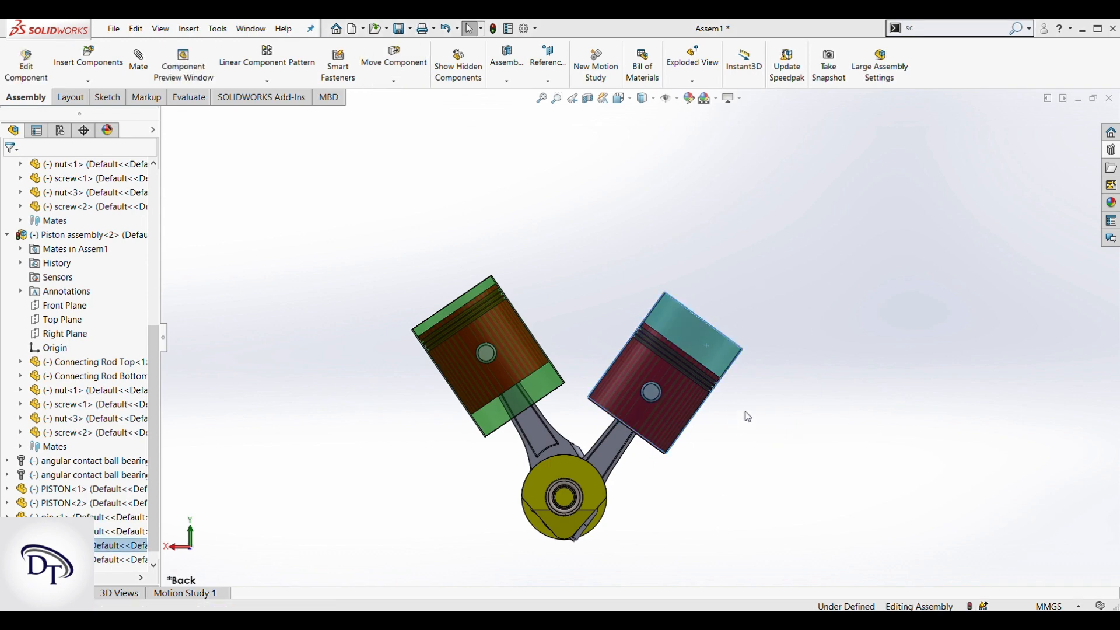
left_click_drag(540, 371, 545, 375)
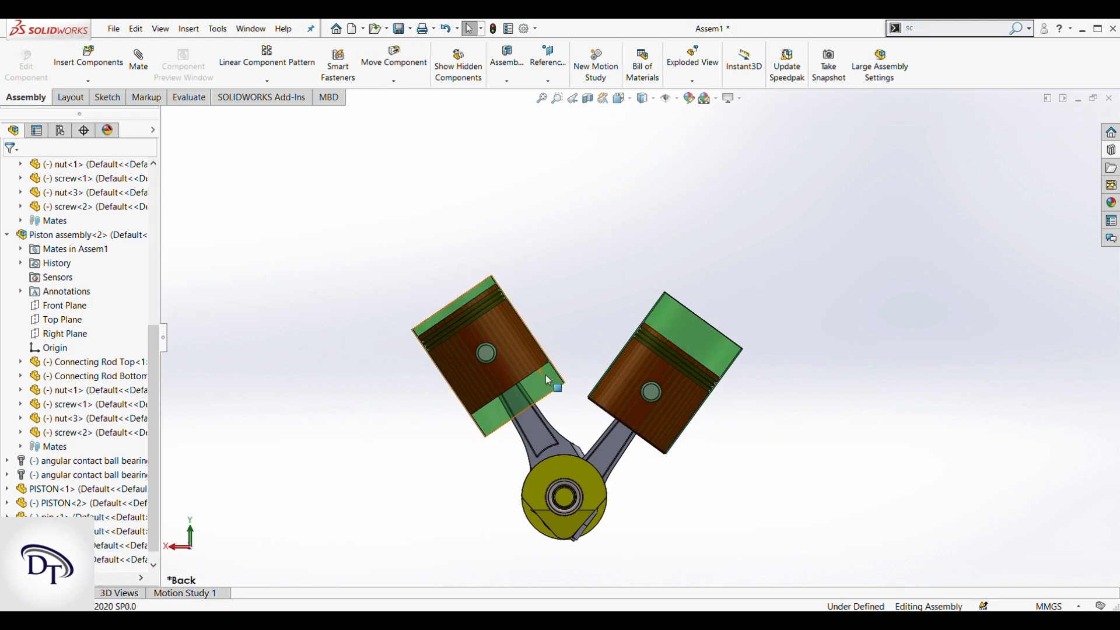
left_click(546, 377)
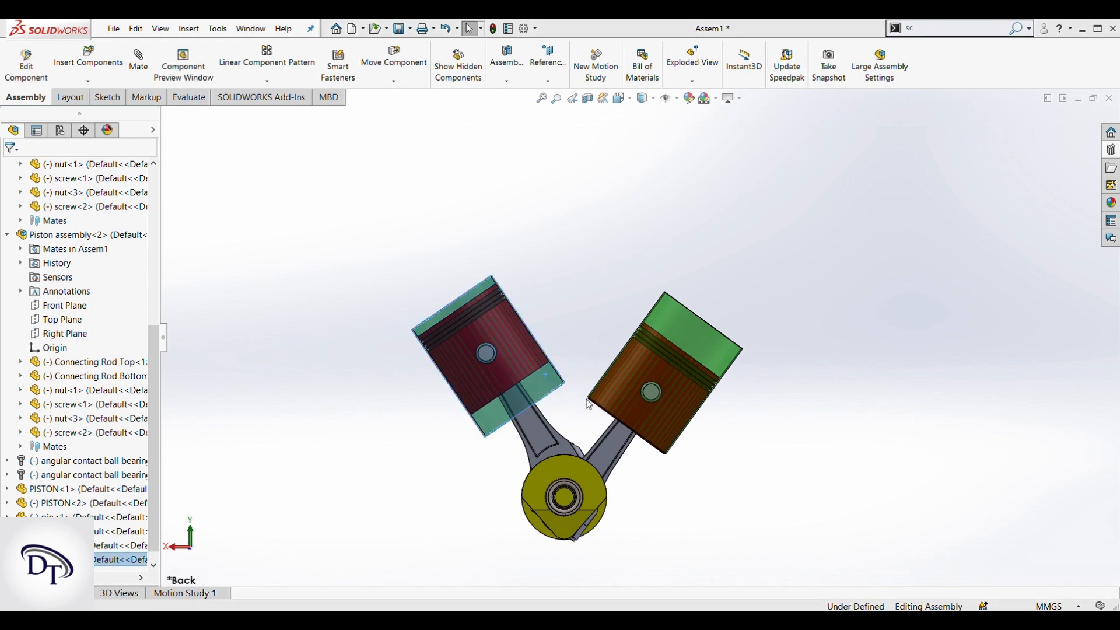
left_click(795, 462)
Step: Float the fixed crankshaft component so it is free to rotate
scroll(587, 479, "down", 1)
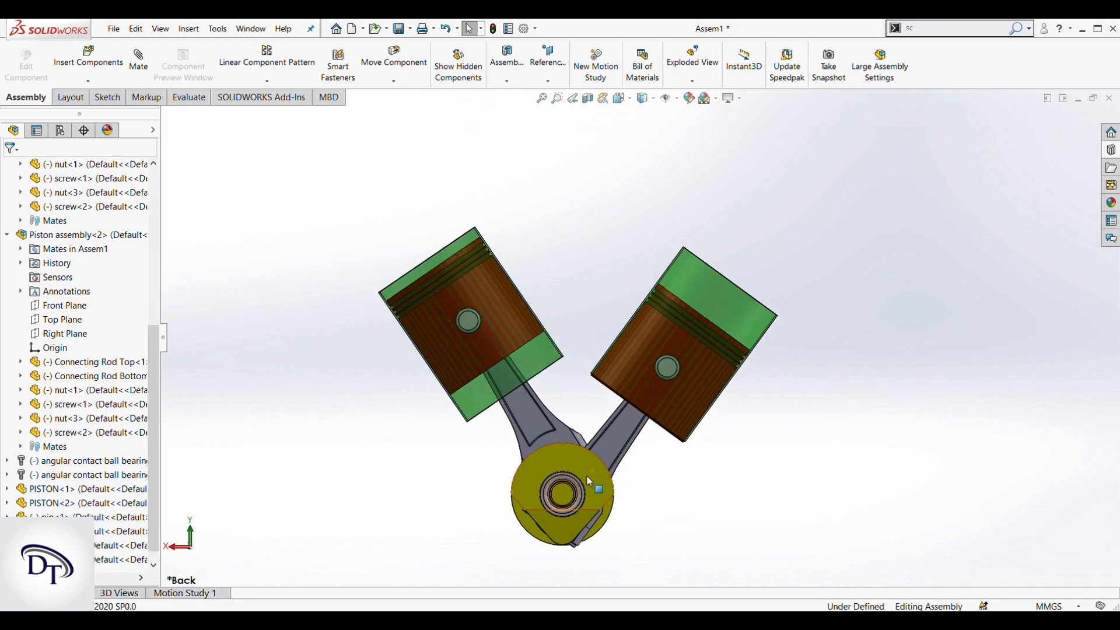
left_click(587, 477)
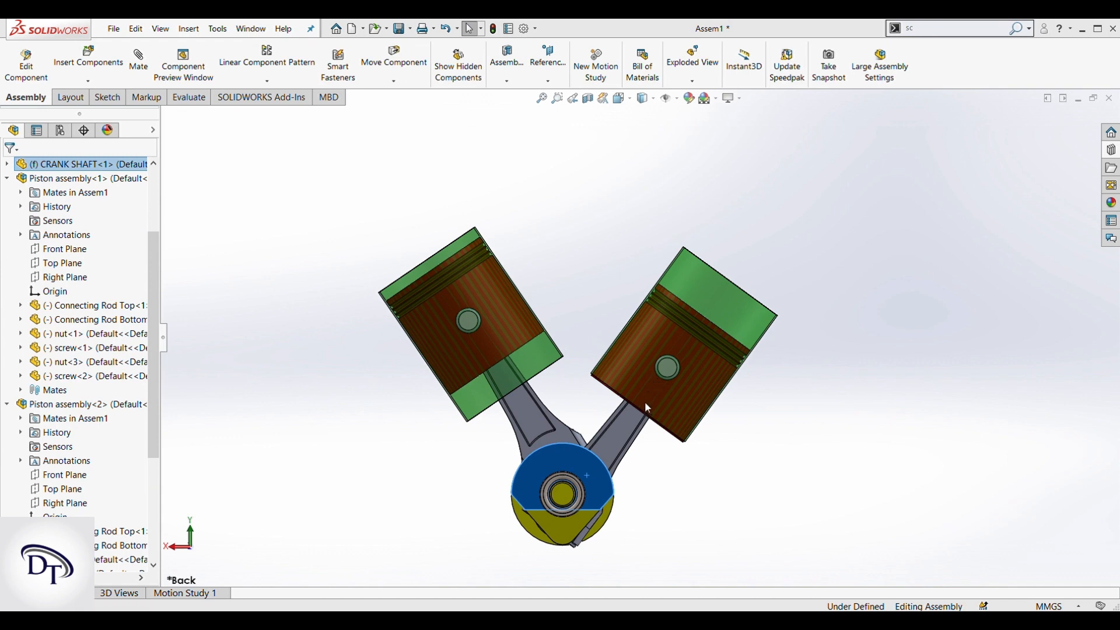
left_click(638, 501)
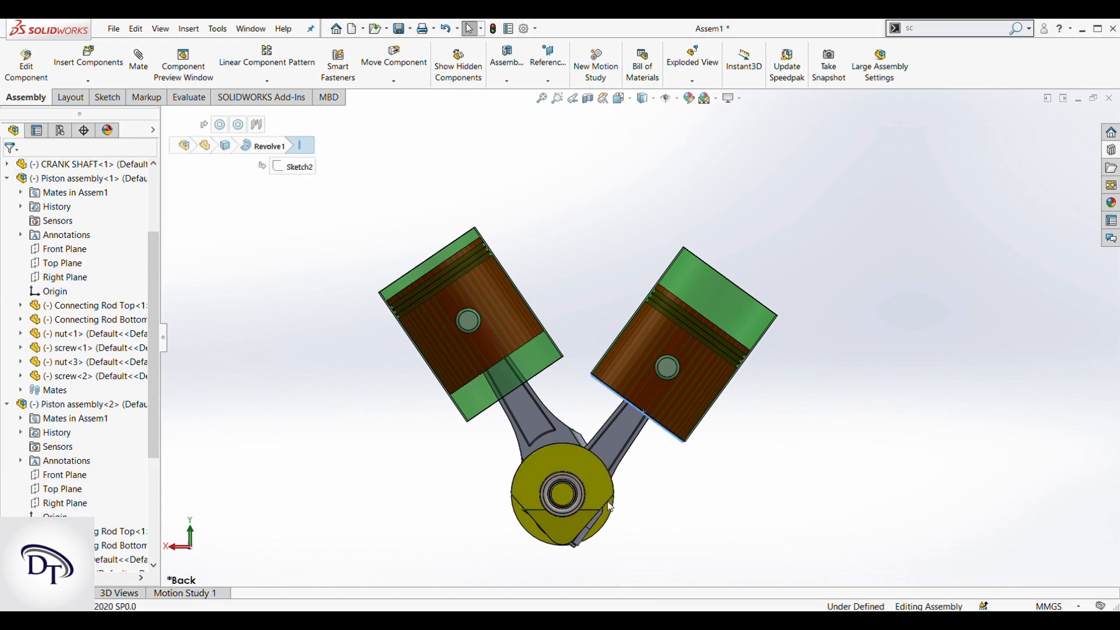
Step: Fix both angular contact ball bearings in place, one at each end of the crankshaft
scroll(612, 502, "down", 4)
left_click(535, 445)
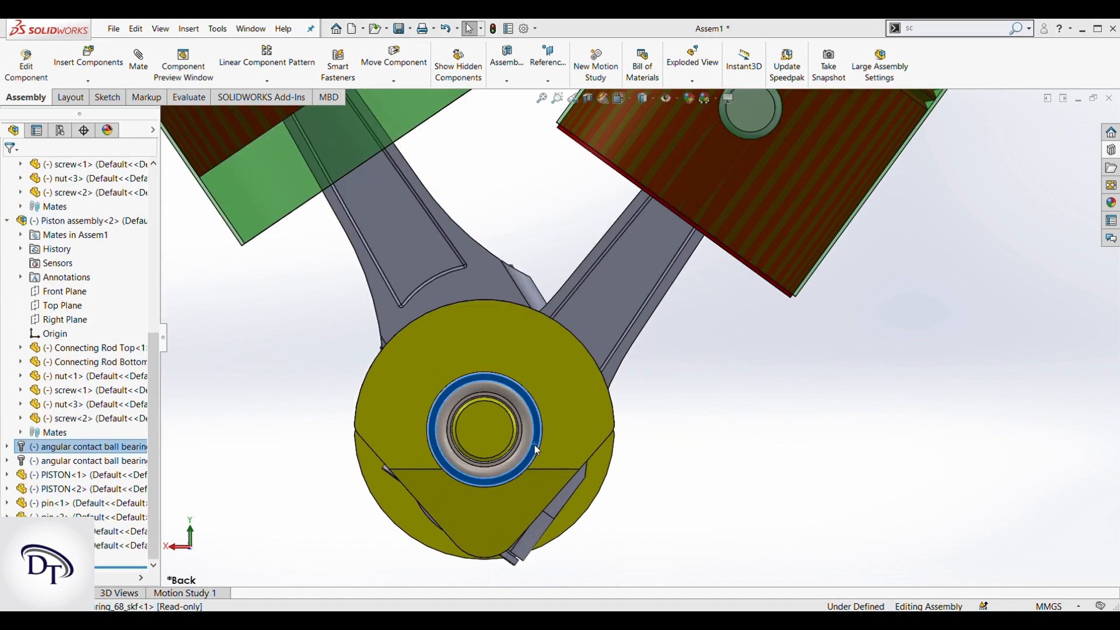
left_click(586, 397)
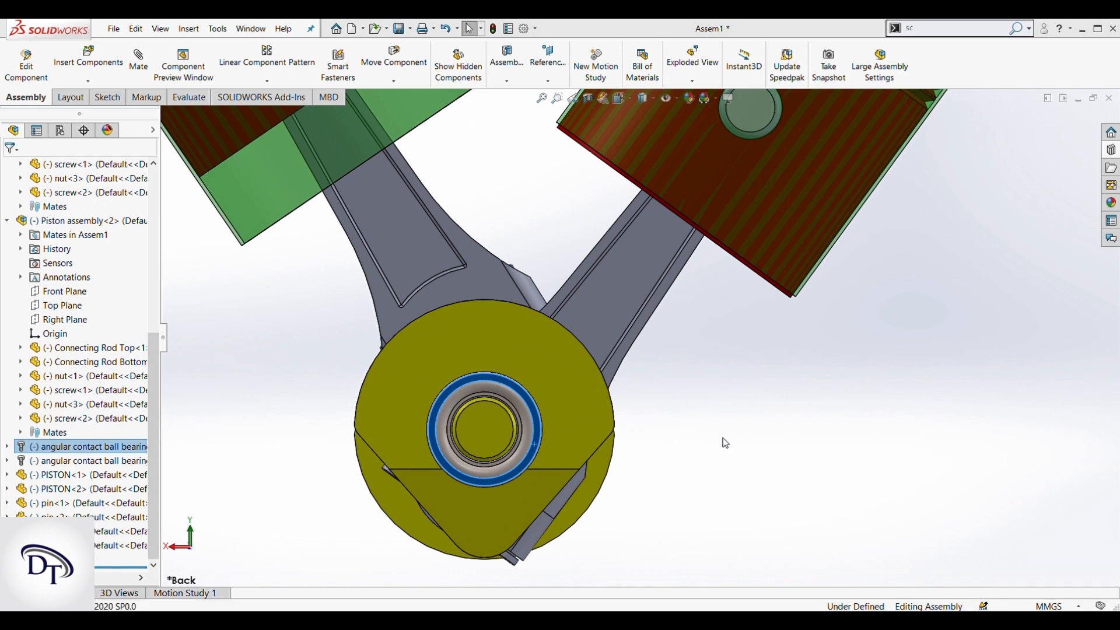
scroll(728, 444, "up", 6)
middle_click_drag(704, 391, 677, 344)
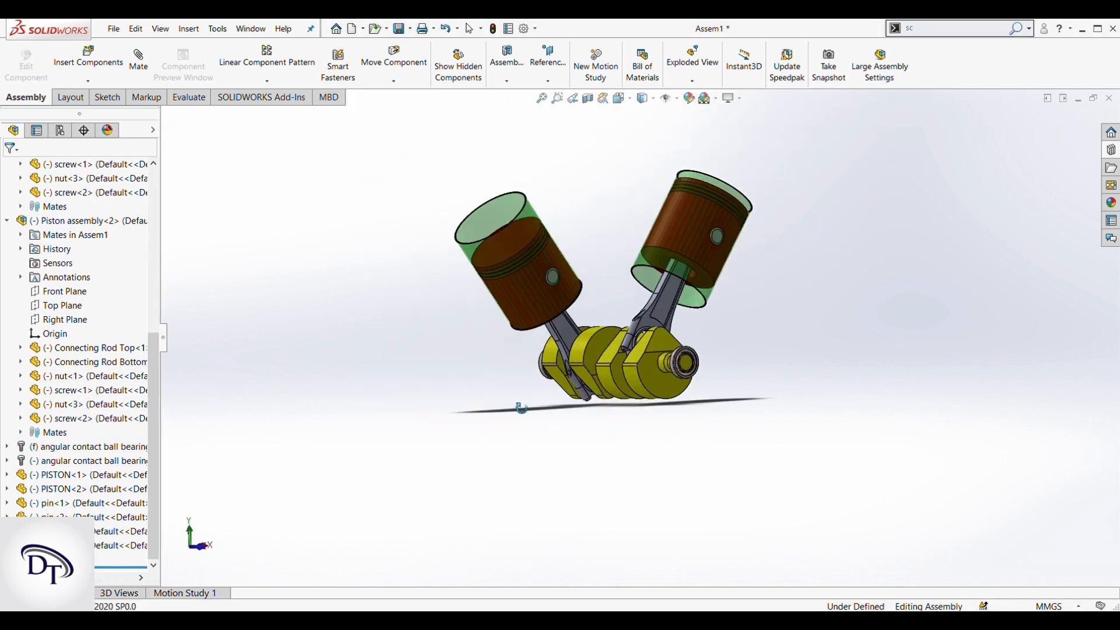
scroll(680, 340, "down", 10)
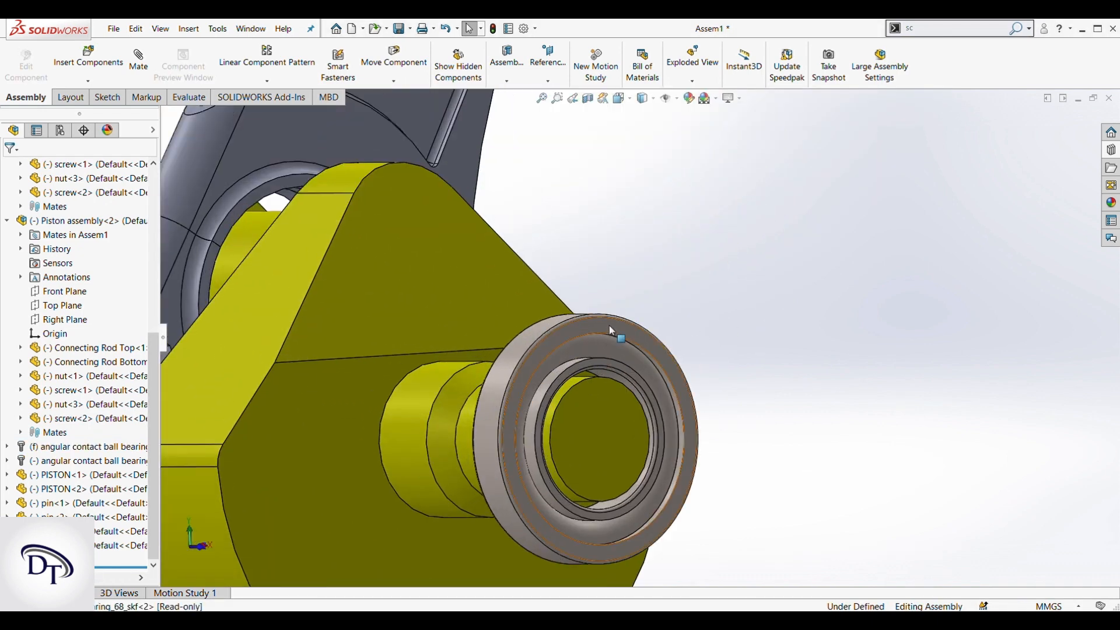
left_click(611, 331)
scroll(630, 362, "up", 3)
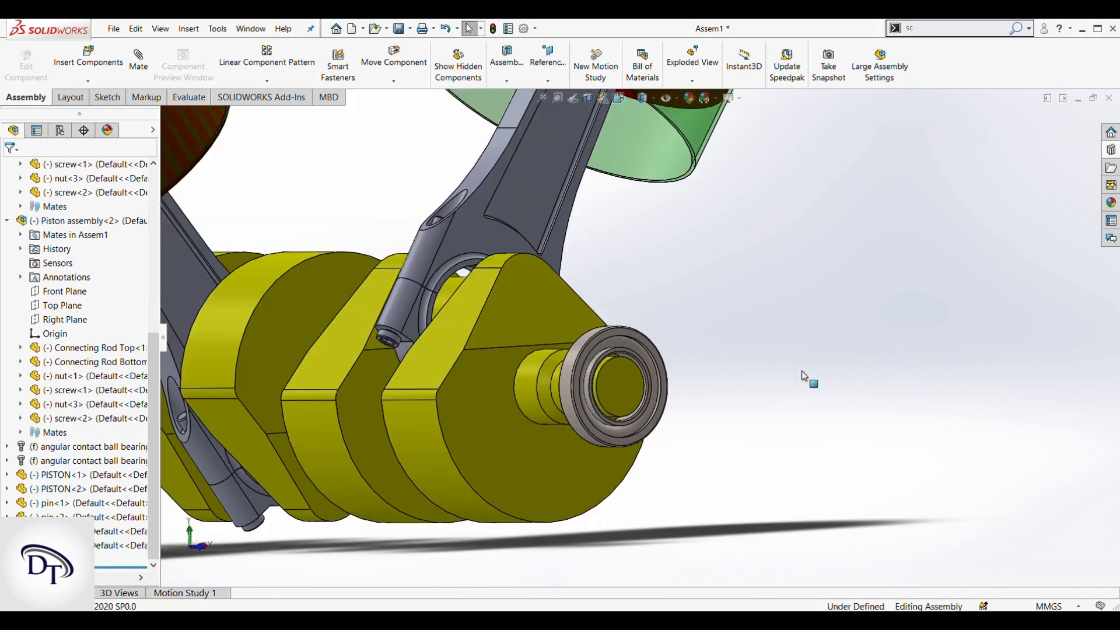
scroll(803, 375, "up", 5)
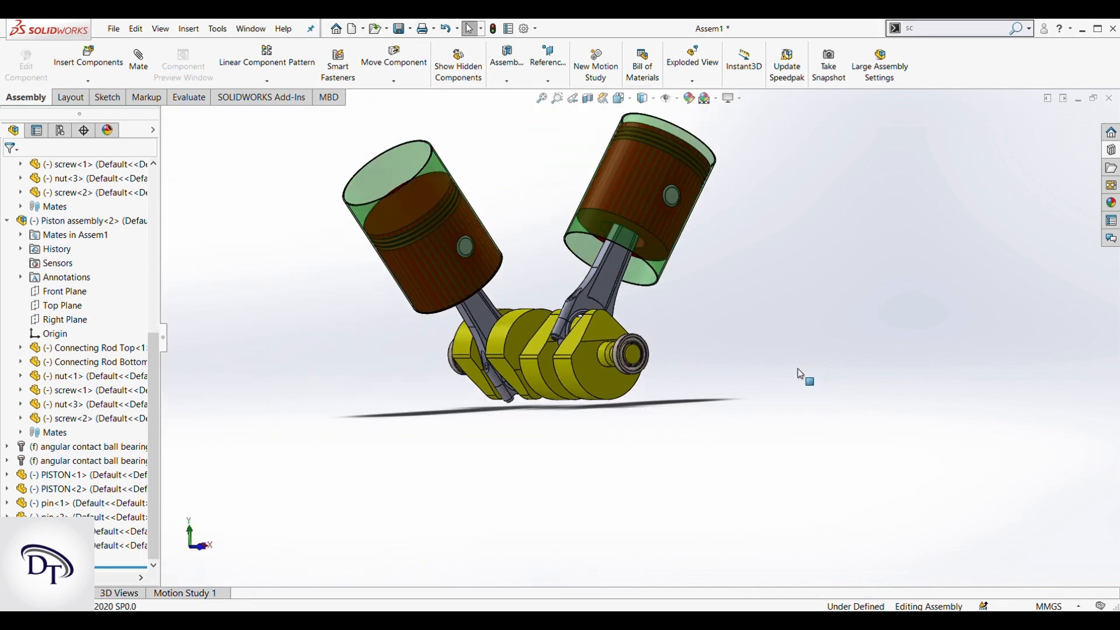
middle_click_drag(751, 316, 647, 222)
scroll(653, 326, "up", 5)
scroll(720, 289, "down", 7)
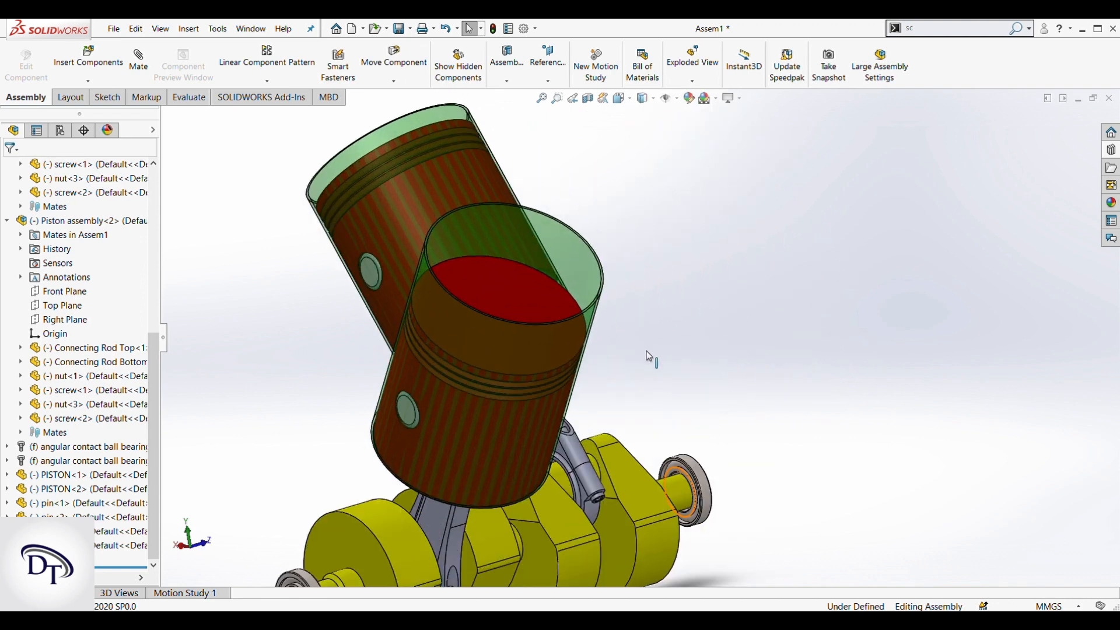
scroll(647, 354, "up", 3)
middle_click_drag(648, 361, 627, 460)
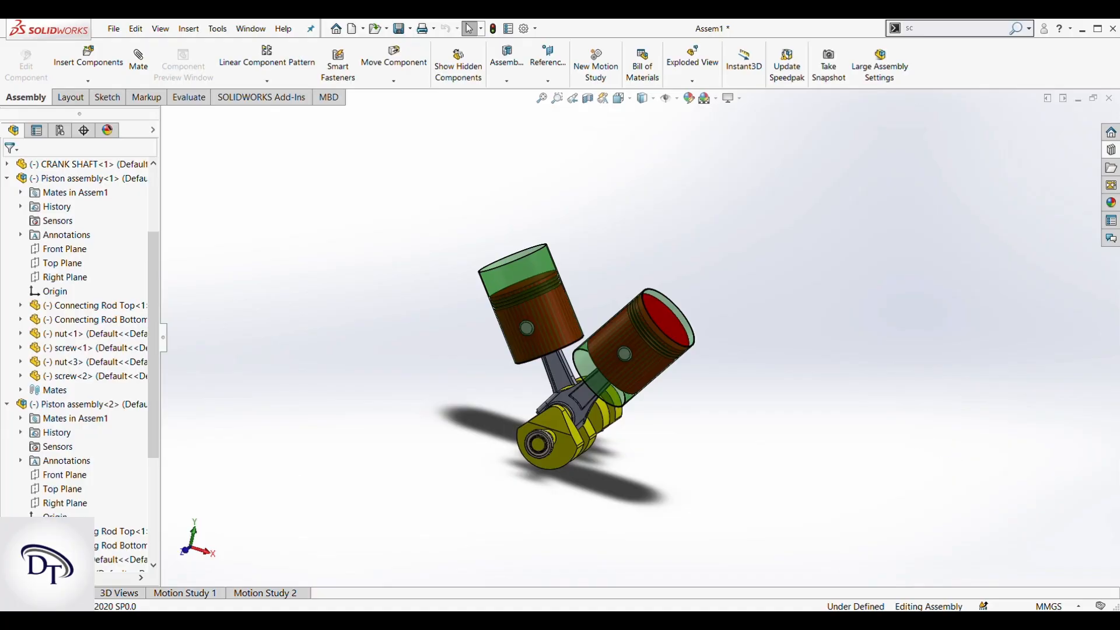
Step: Open Motion Study 2 with its timeline expanded and extend the animation's duration to 10 seconds
left_click(252, 593)
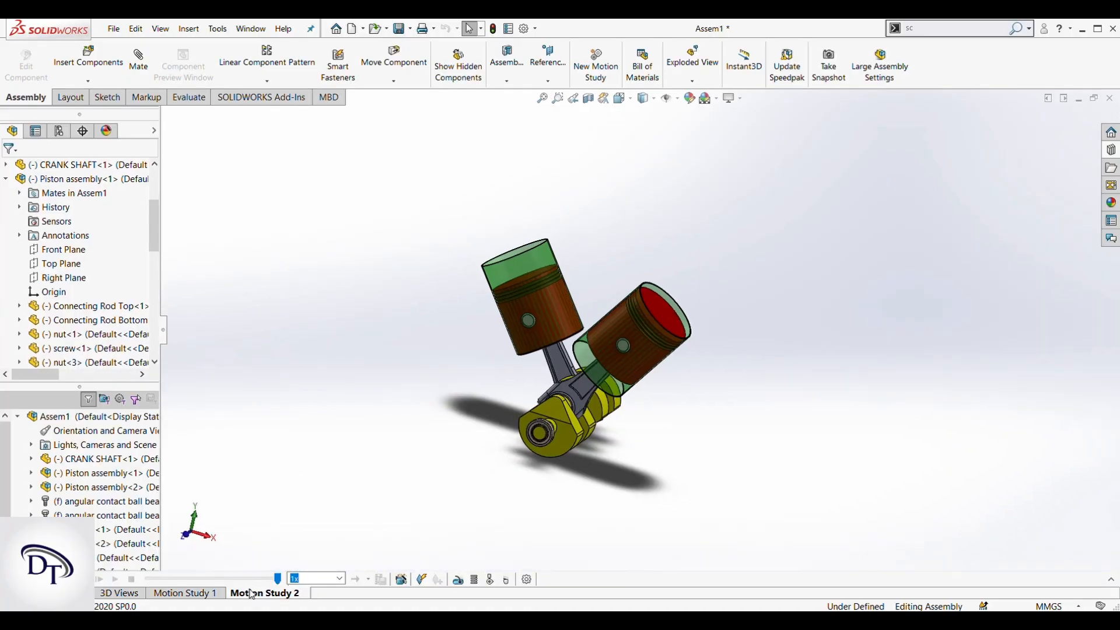
left_click(1110, 581)
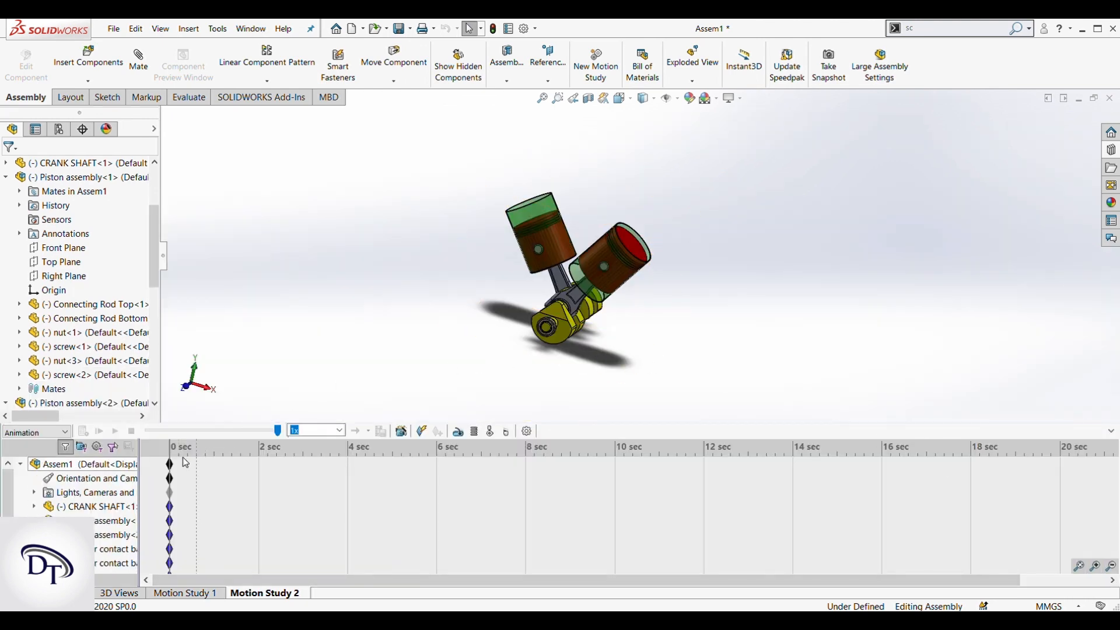
left_click_drag(169, 465, 469, 483)
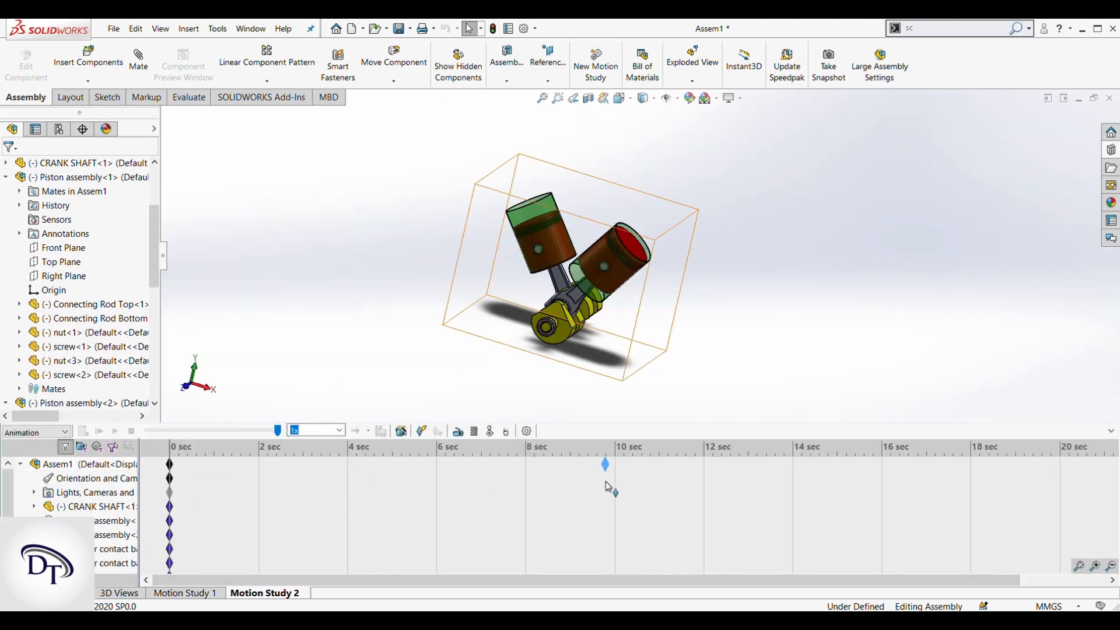
left_click_drag(616, 482, 616, 482)
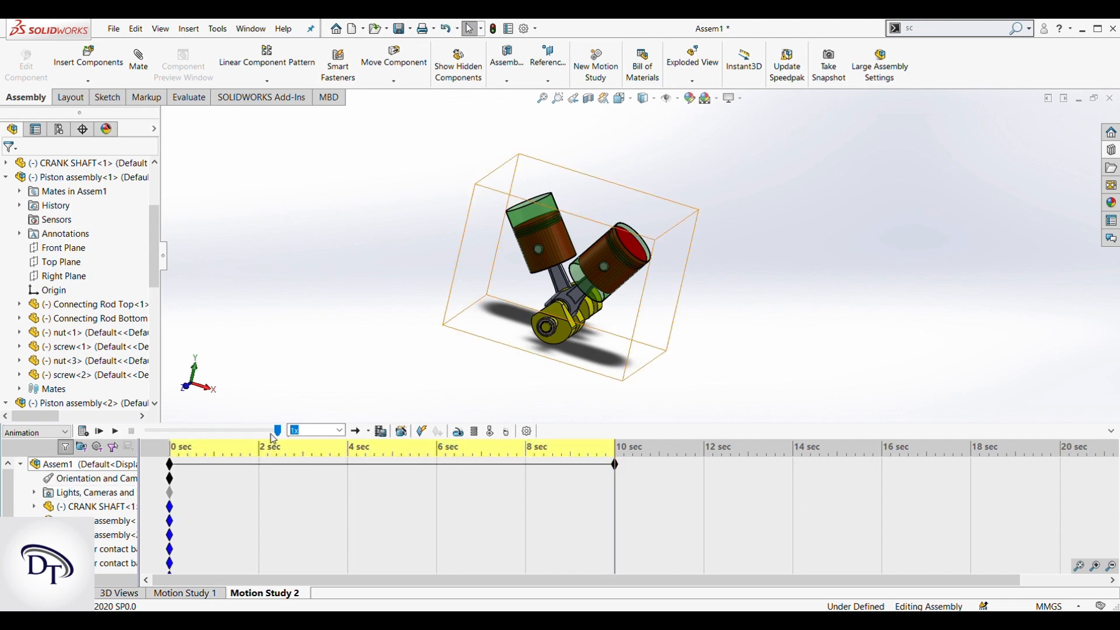
Step: Start a rotary motor and locate it on the circular edge of the inner ring of the crankshaft's front bearing
left_click(458, 432)
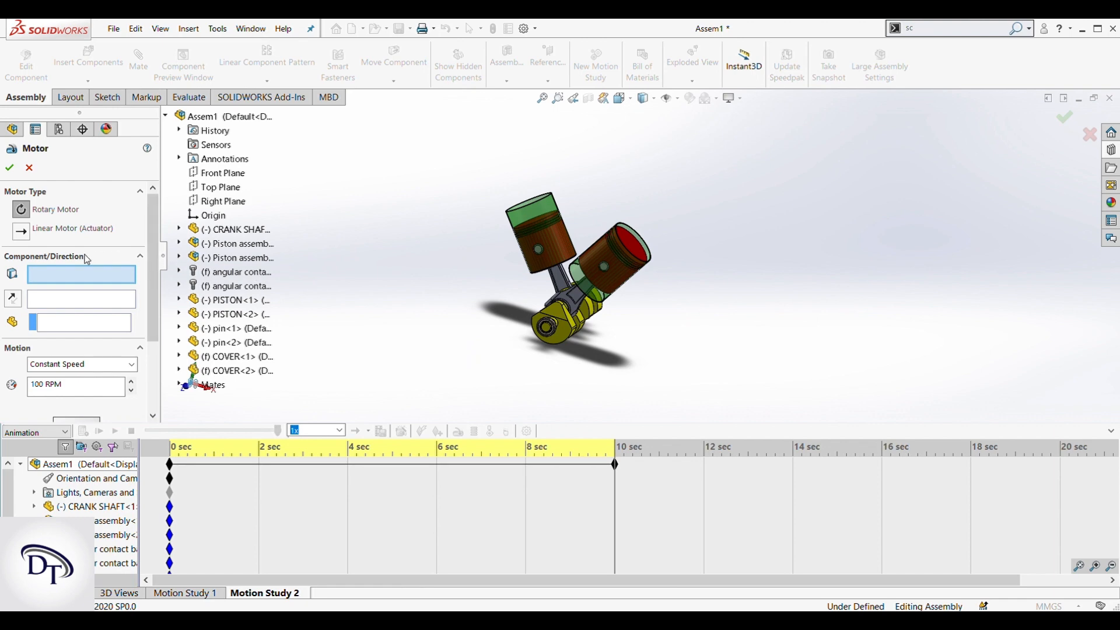
scroll(542, 327, "down", 10)
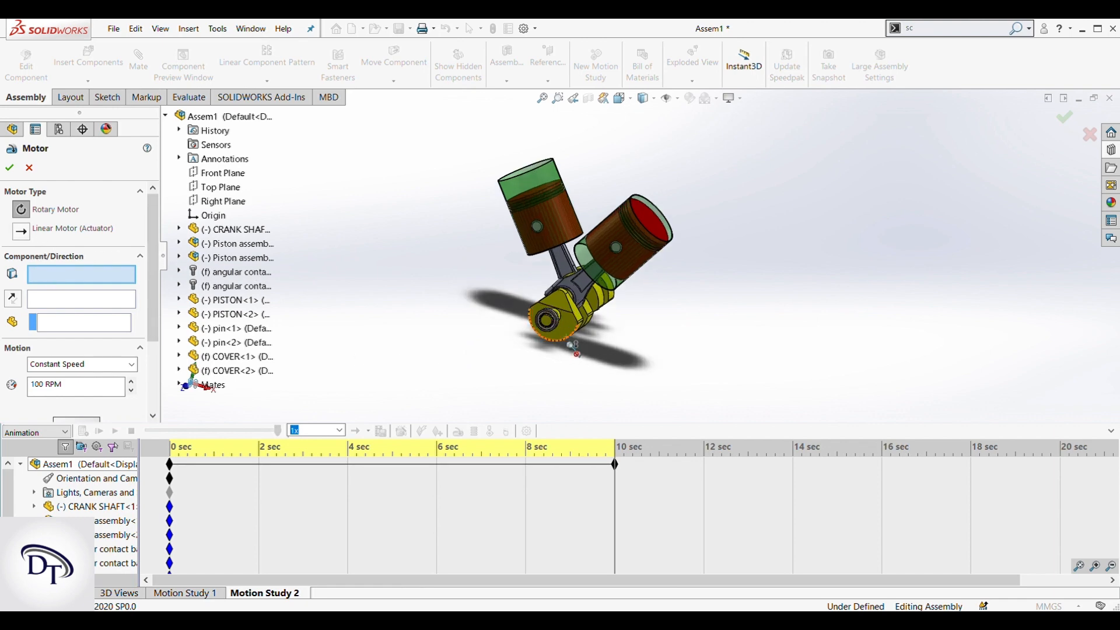
scroll(606, 277, "down", 3)
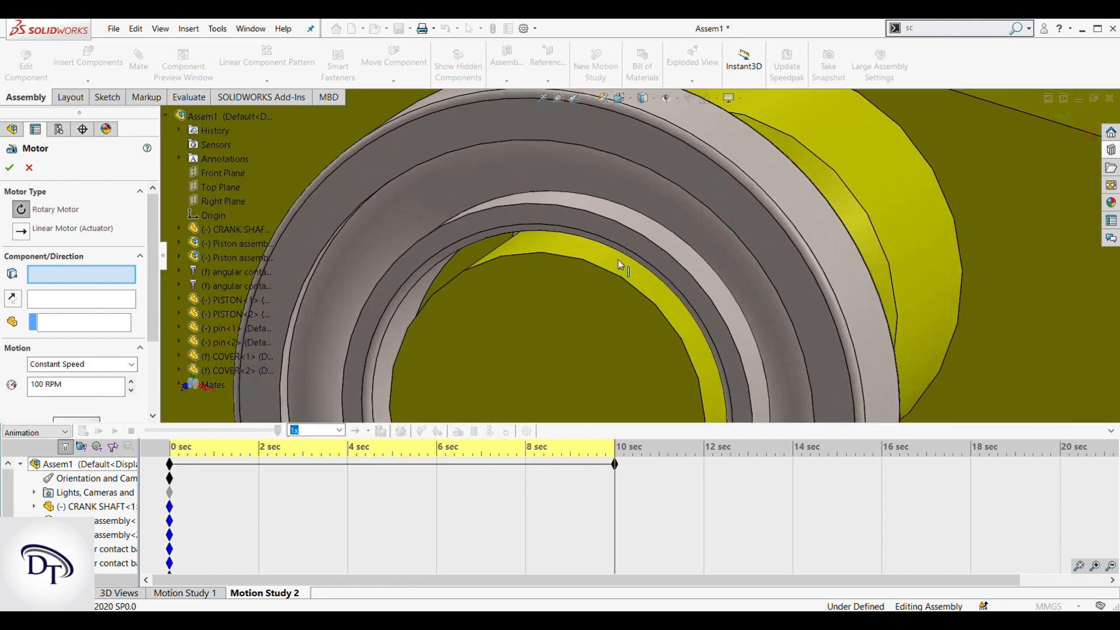
left_click(641, 235)
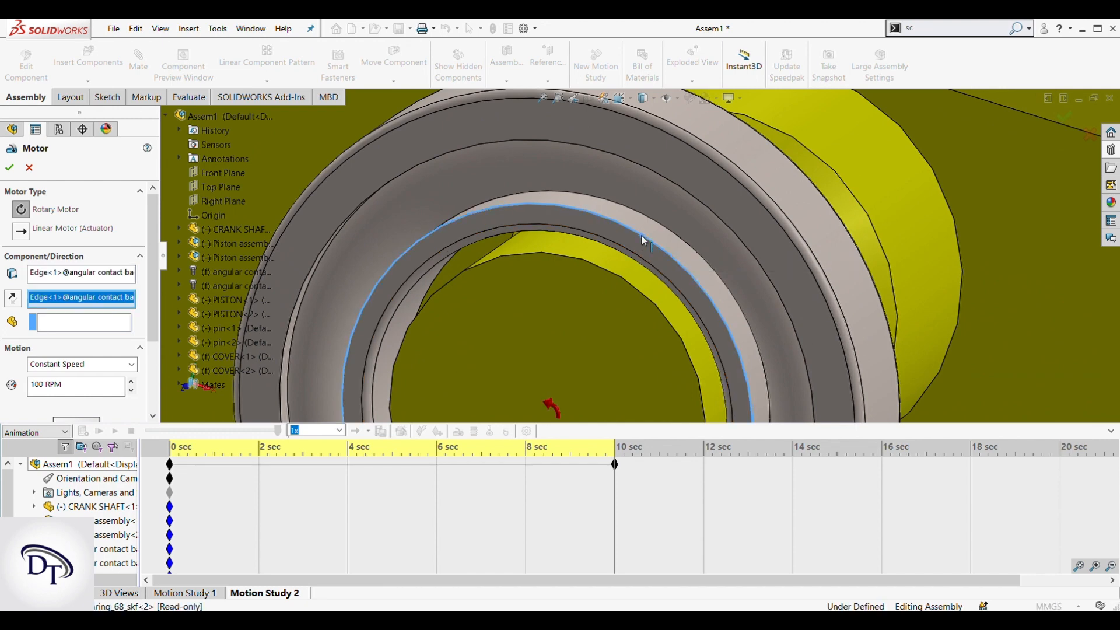
scroll(672, 313, "up", 3)
Step: Set the crankshaft as the motor's relative component and finish the motor with a constant speed of 30 RPM
left_click(92, 324)
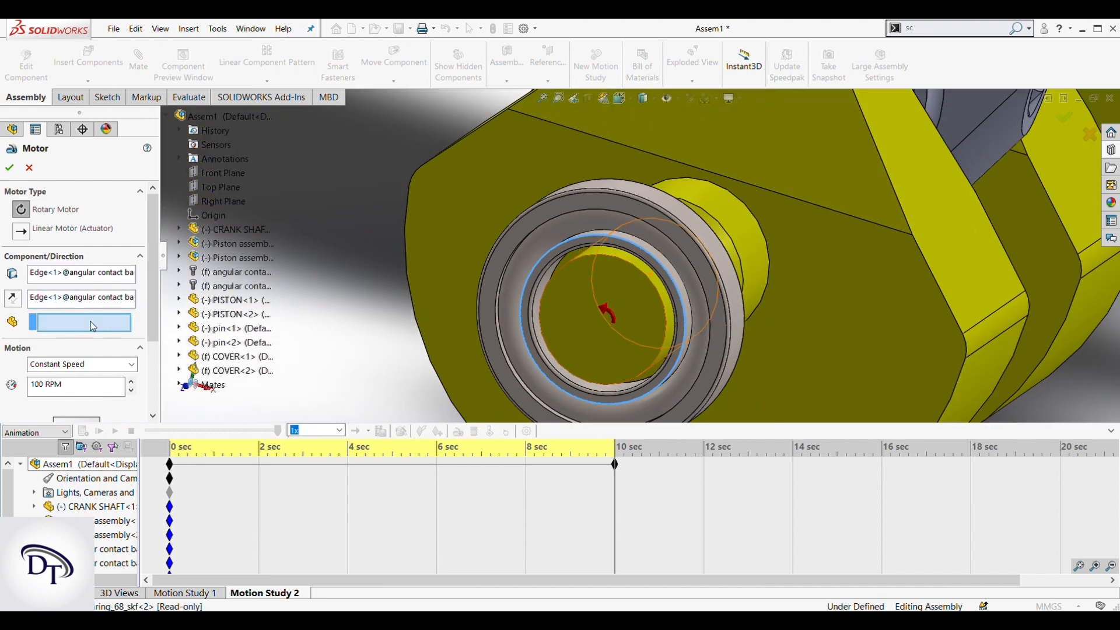
scroll(582, 310, "up", 7)
scroll(585, 285, "up", 2)
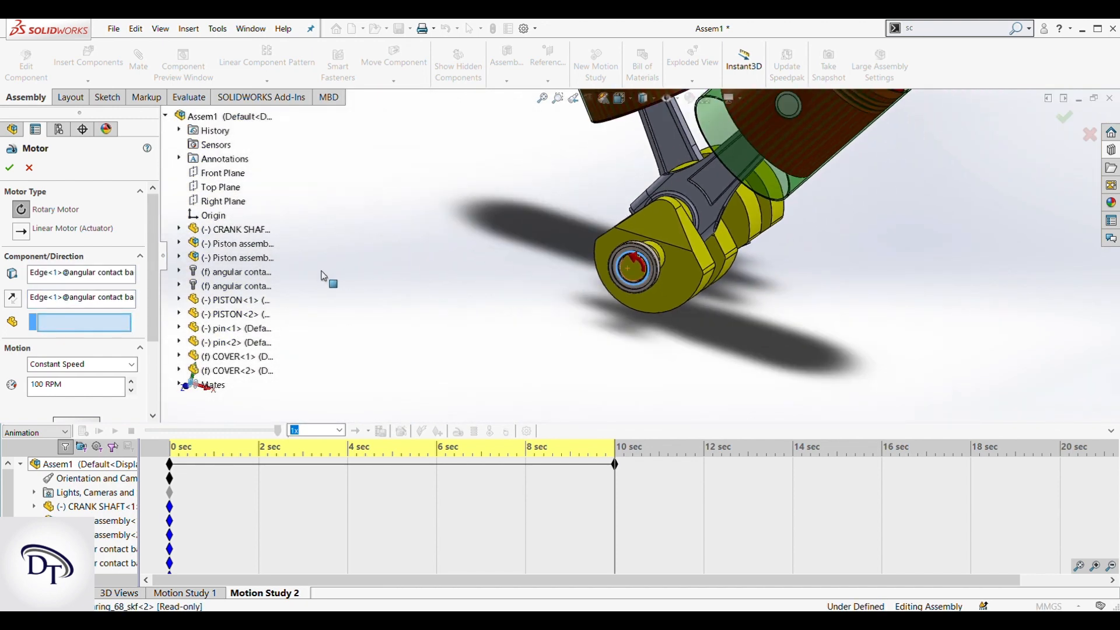
left_click(242, 230)
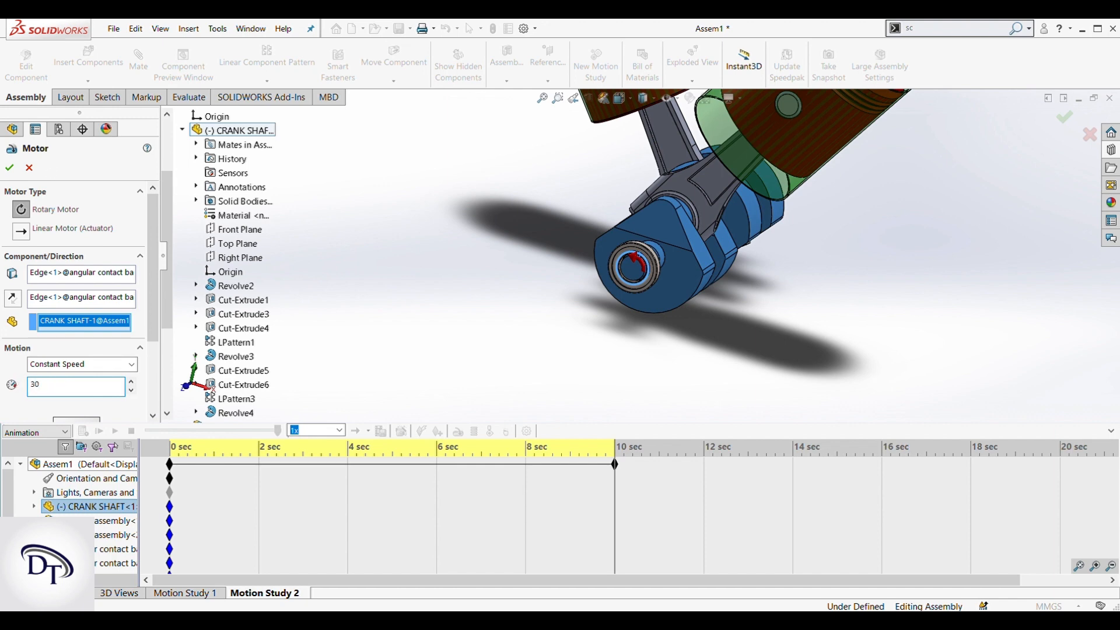
left_click(9, 169)
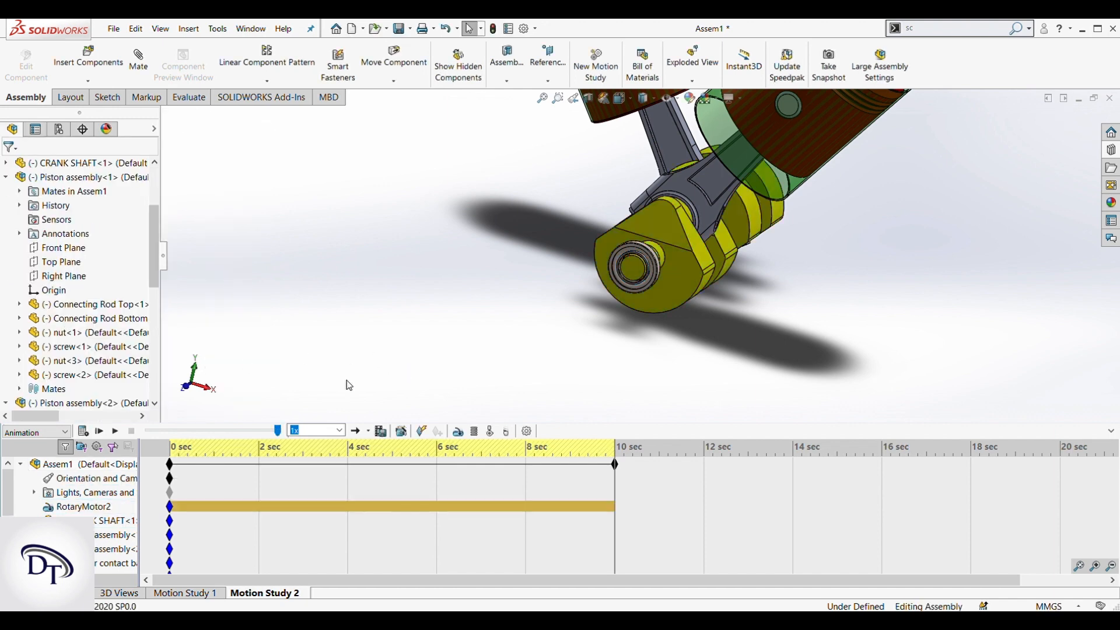
Step: Calculate the motion study and play the animation with the timeline and feature tree collapsed to enlarge the graphics area
left_click(85, 431)
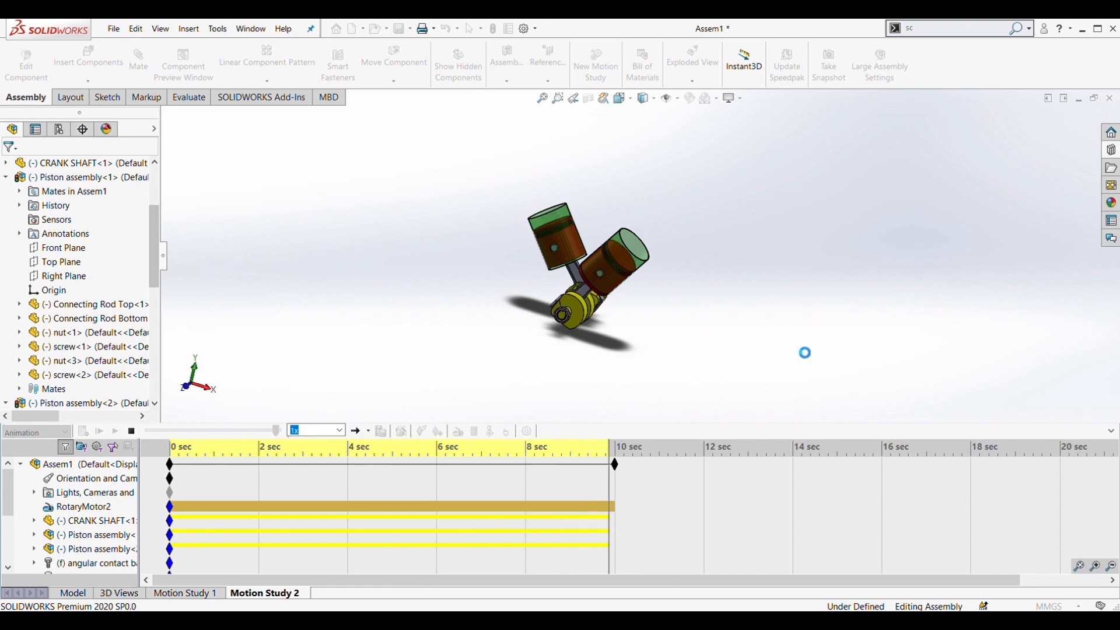
left_click(1110, 433)
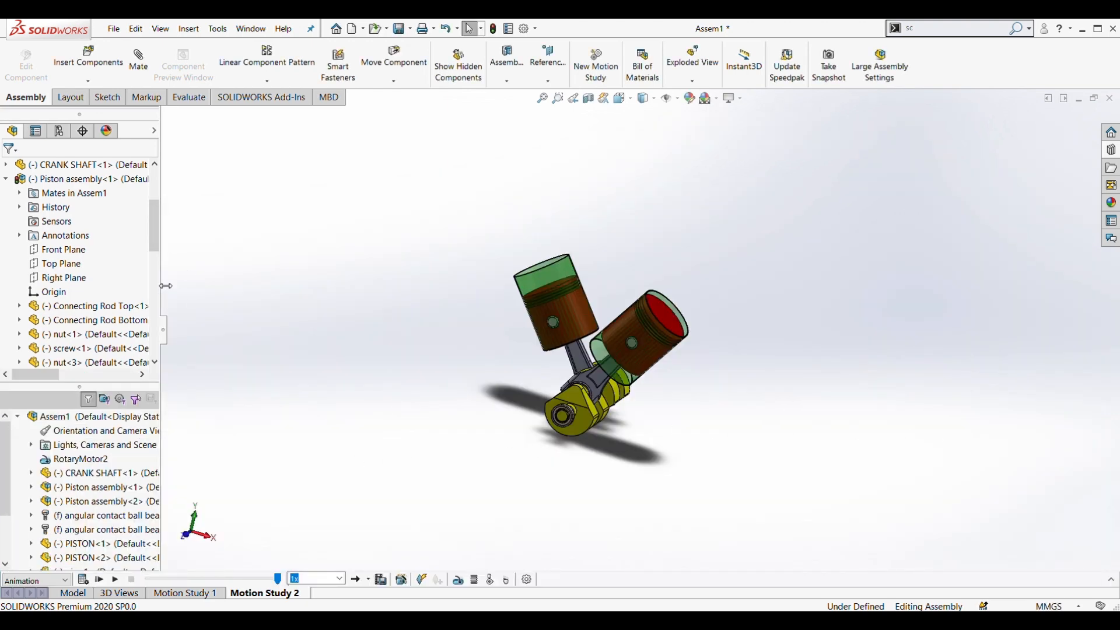
left_click_drag(166, 285, 7, 308)
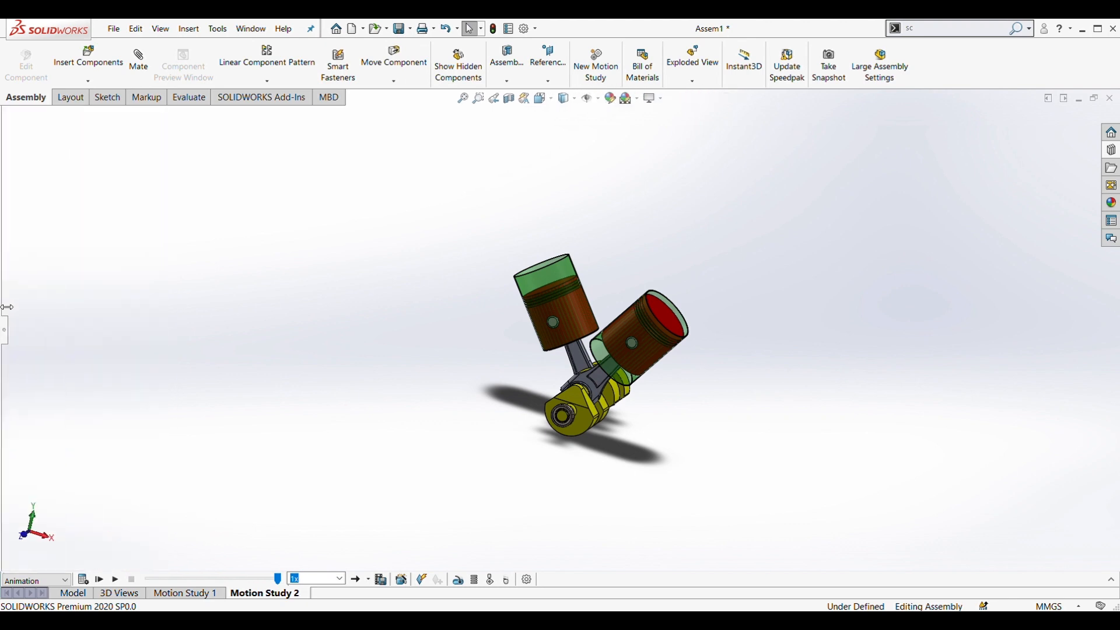
left_click(115, 580)
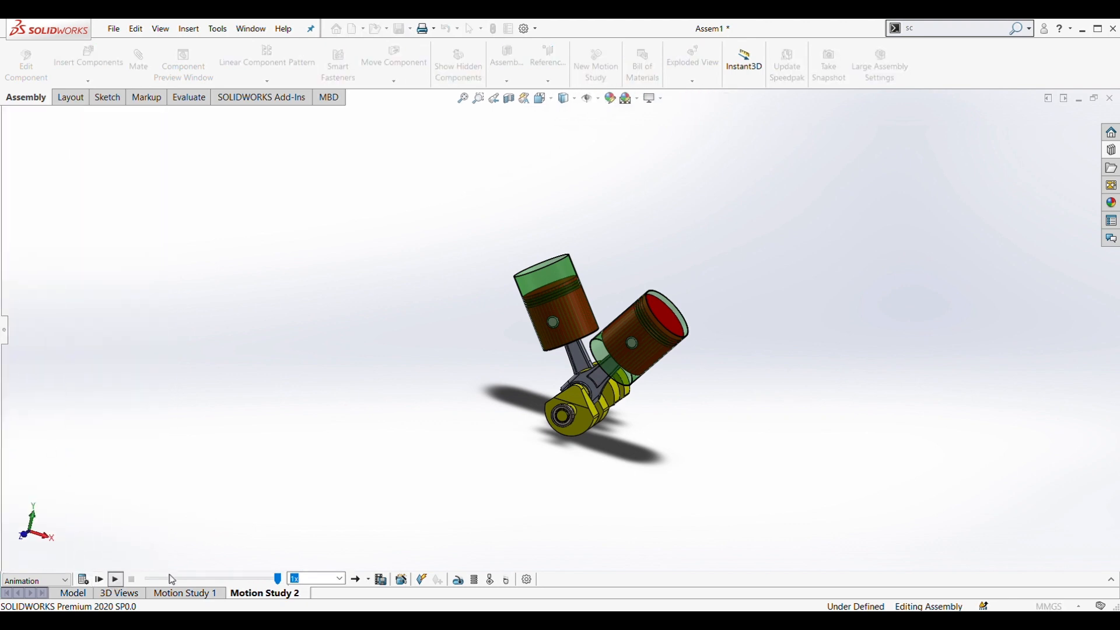